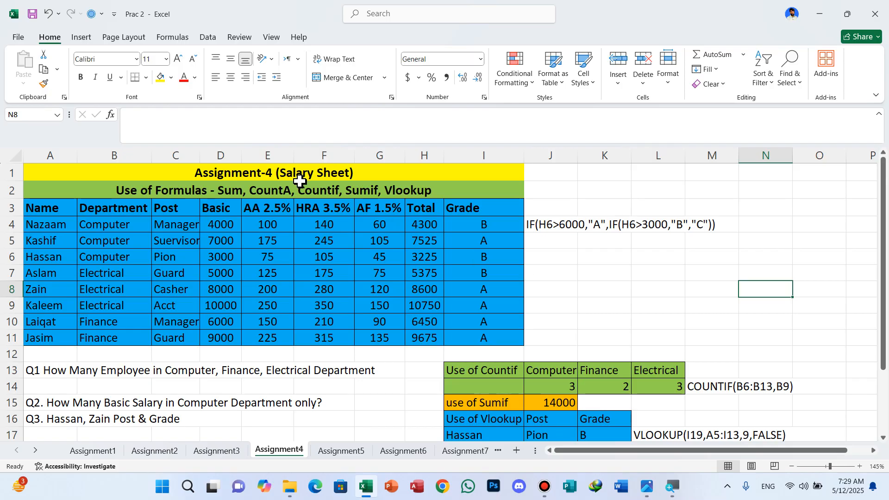
# - Switch the ribbon display to full-screen mode
pyautogui.click(876, 97)
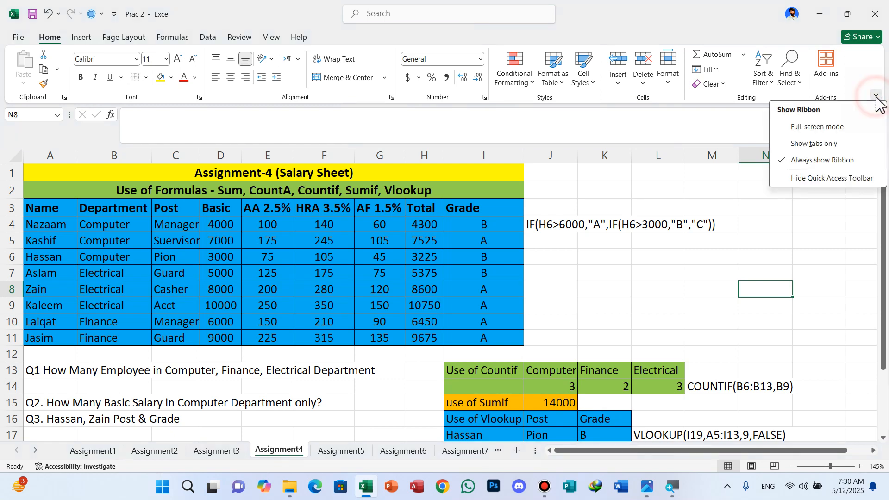
pyautogui.click(807, 126)
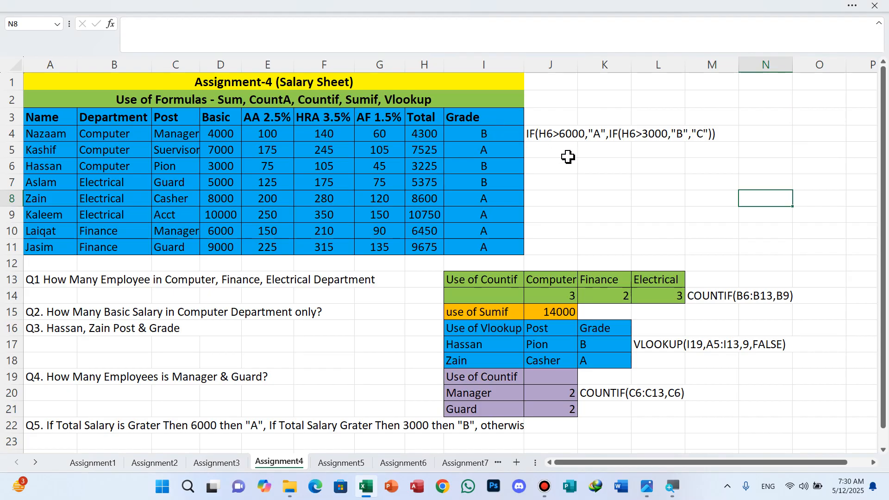
pyautogui.scroll(1, 569, 157)
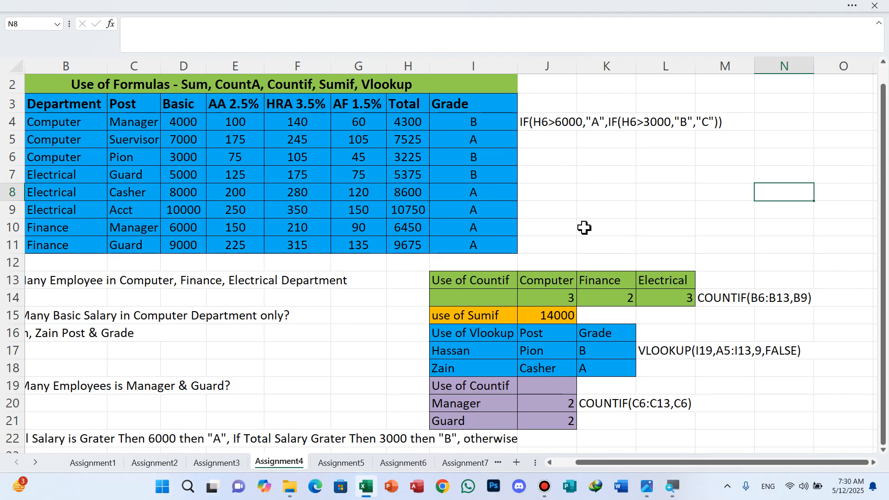
# - Review the Assignment4 salary table, the questions Q1 to Q5 below it and the example formulas beside them
pyautogui.moveTo(643, 478)
pyautogui.moveTo(590, 408)
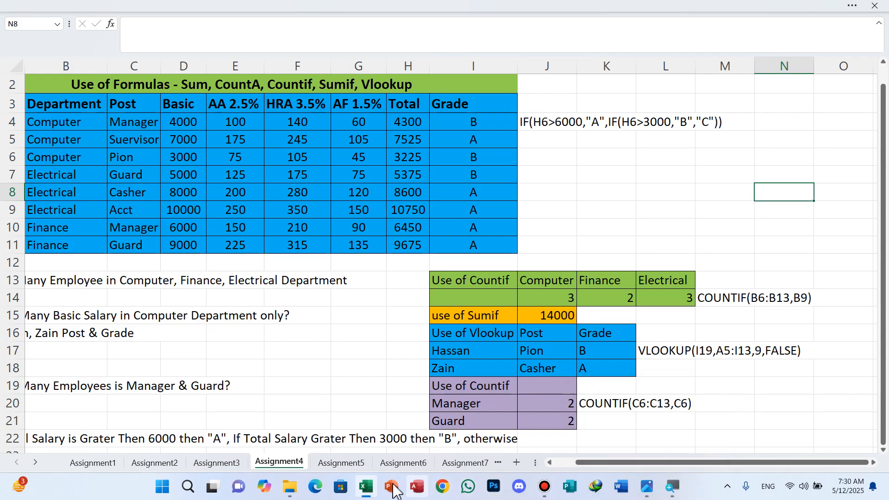
pyautogui.moveTo(375, 472)
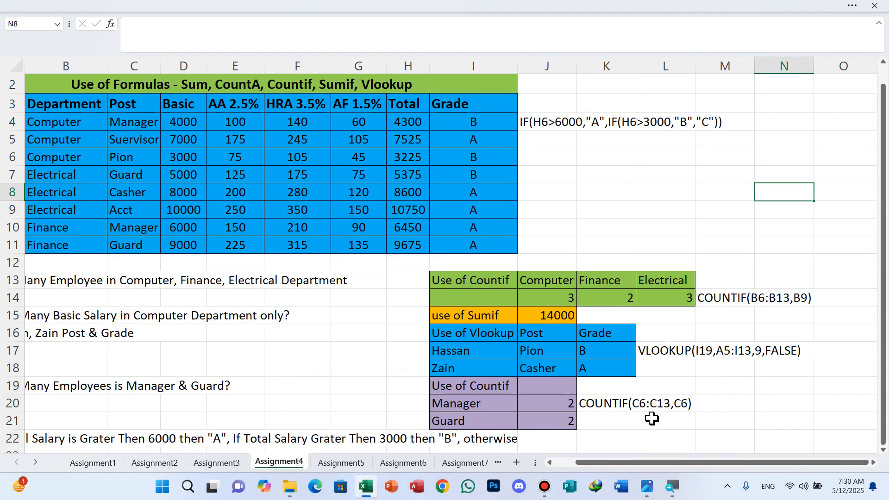
pyautogui.moveTo(623, 462); pyautogui.dragTo(601, 462)
pyautogui.scroll(-1, 413, 374)
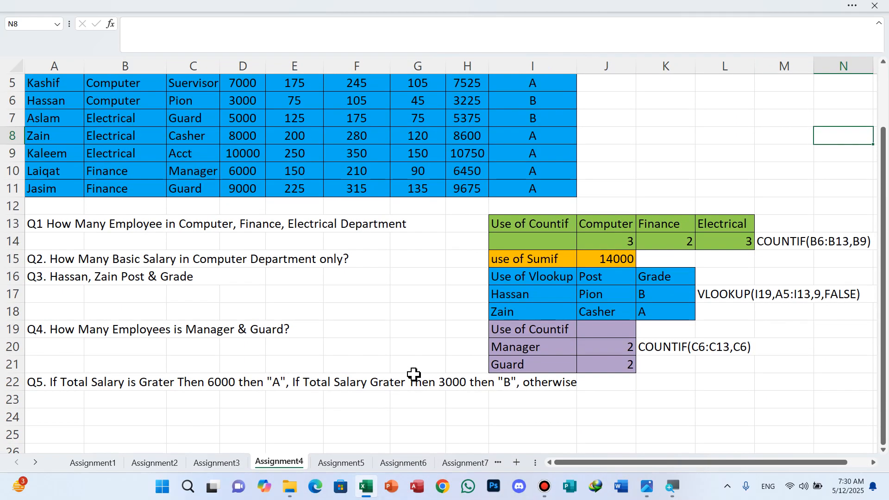
pyautogui.scroll(2, 413, 373)
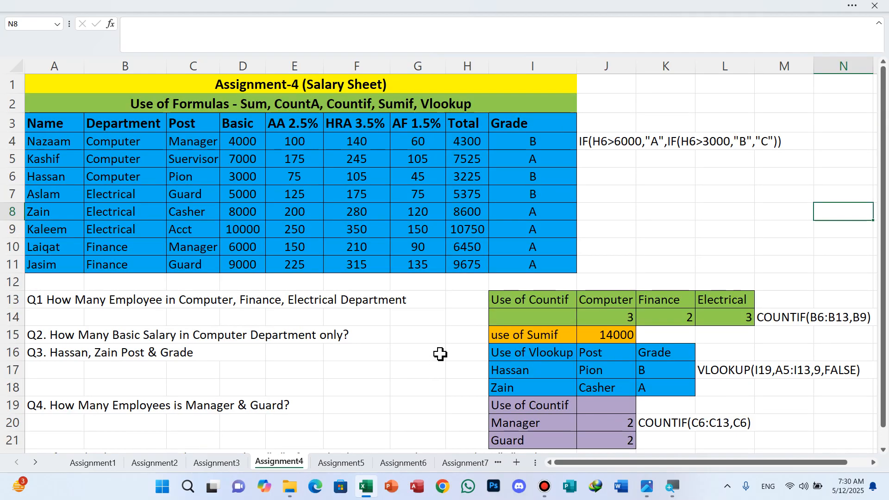
pyautogui.scroll(-1, 440, 354)
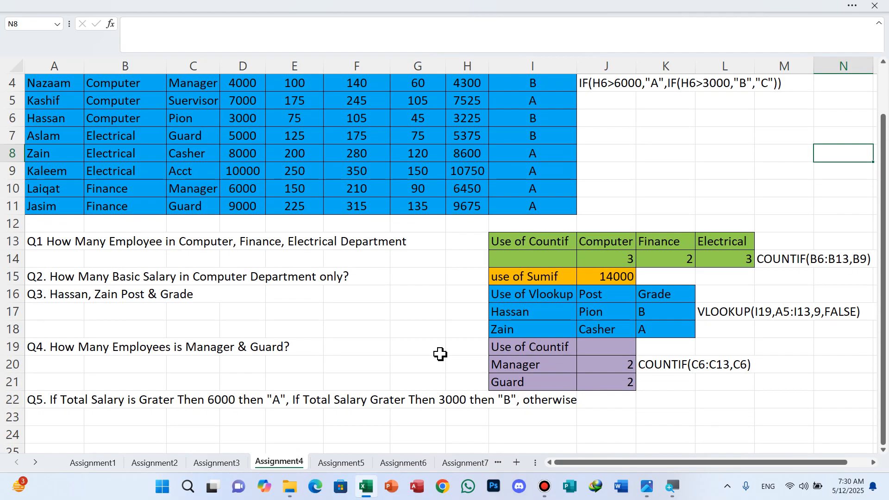
pyautogui.scroll(1, 441, 354)
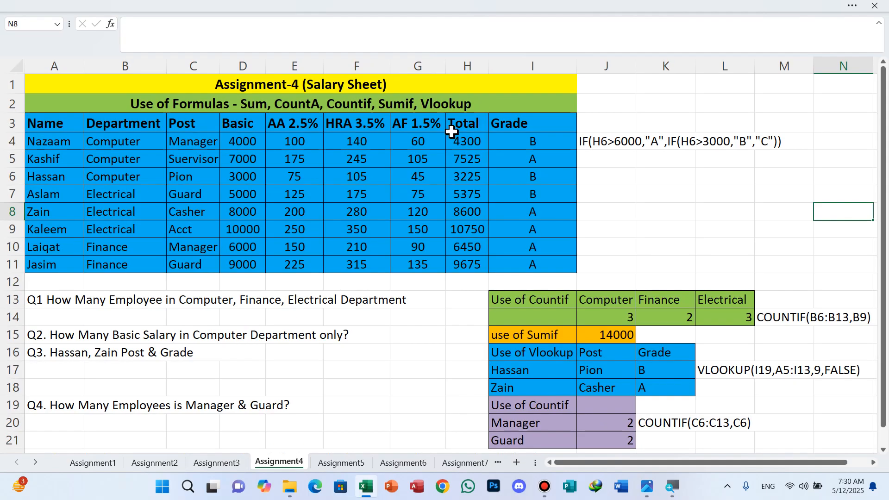
# - Clear the Grade formulas in I4:I11 of the salary table
pyautogui.click(512, 145)
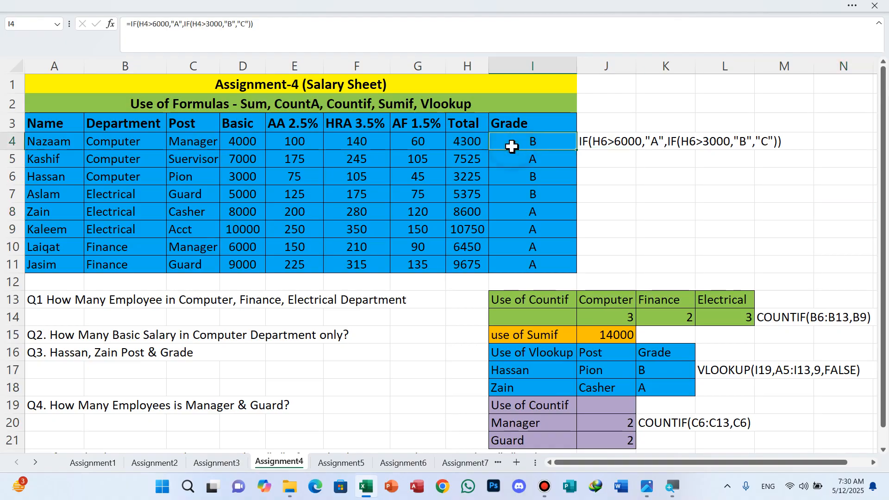
pyautogui.moveTo(516, 139); pyautogui.dragTo(521, 259)
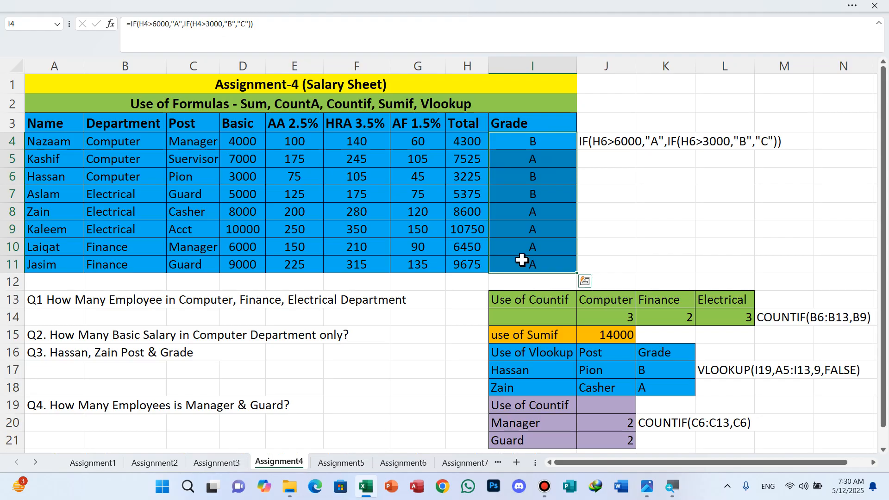
pyautogui.press('Delete')
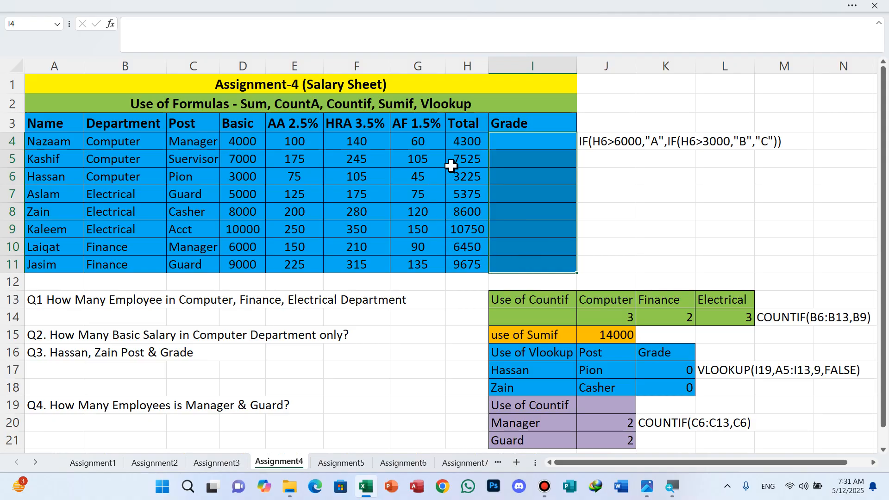
# - Clear the Total formulas in H4:H11 of the salary table
pyautogui.click(471, 144)
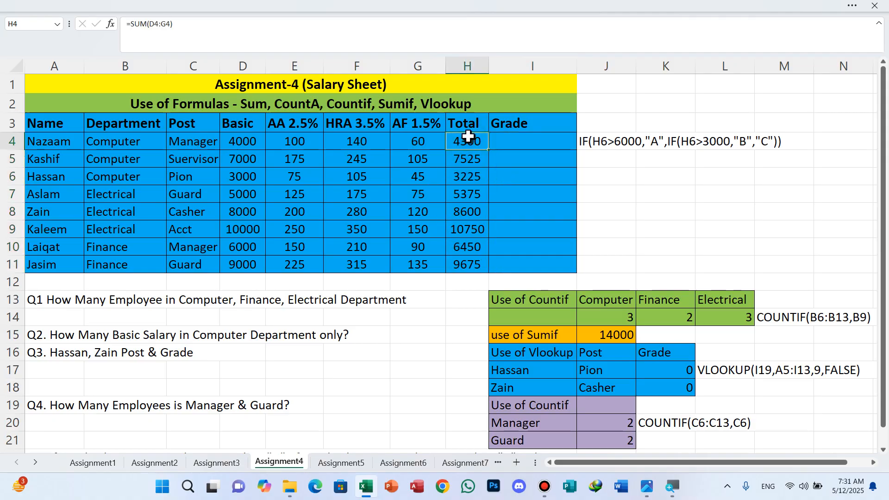
pyautogui.moveTo(464, 142); pyautogui.dragTo(452, 263)
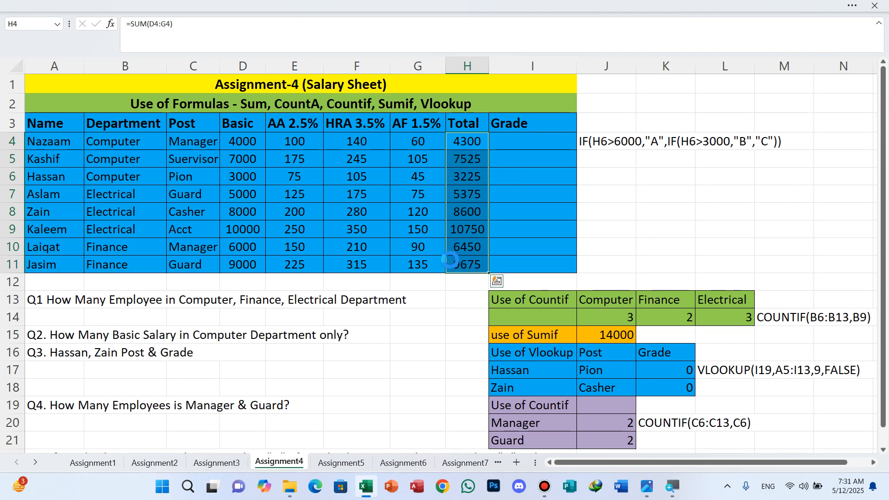
pyautogui.press('Delete')
# - Check the allowance formulas in row 4 and clear the AA, HRA and AF columns in E4:G11
pyautogui.click(405, 148)
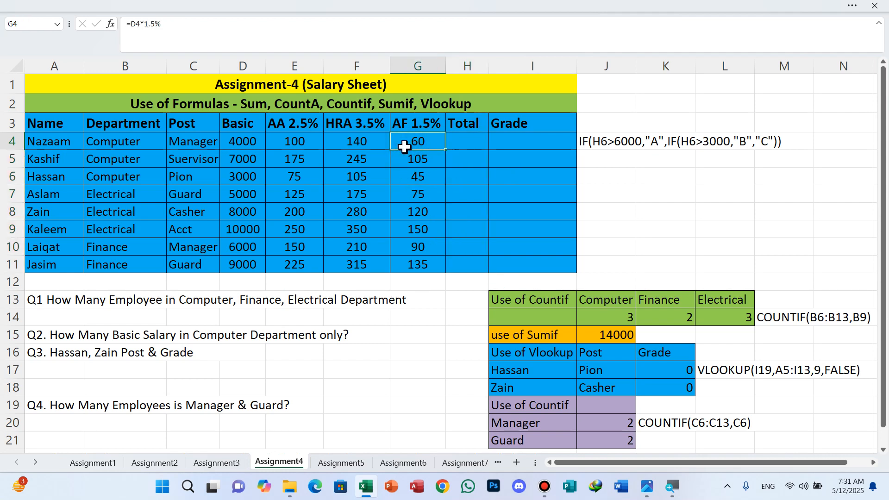
pyautogui.click(345, 145)
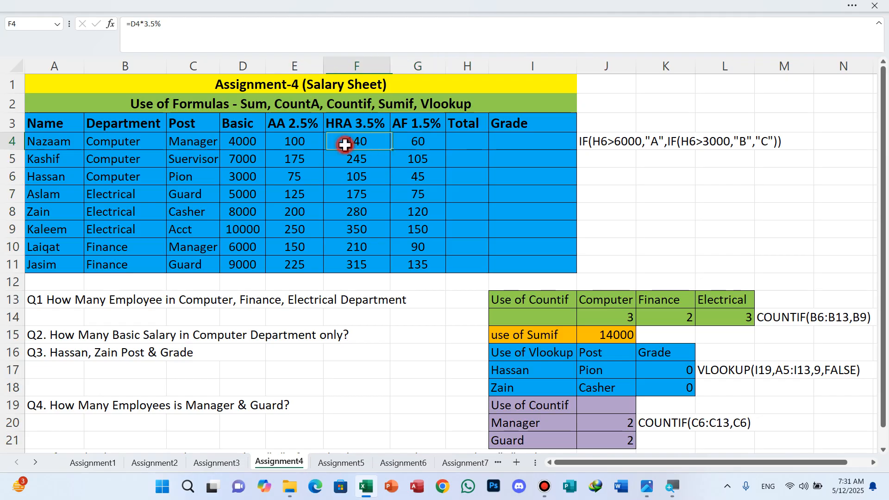
pyautogui.click(298, 144)
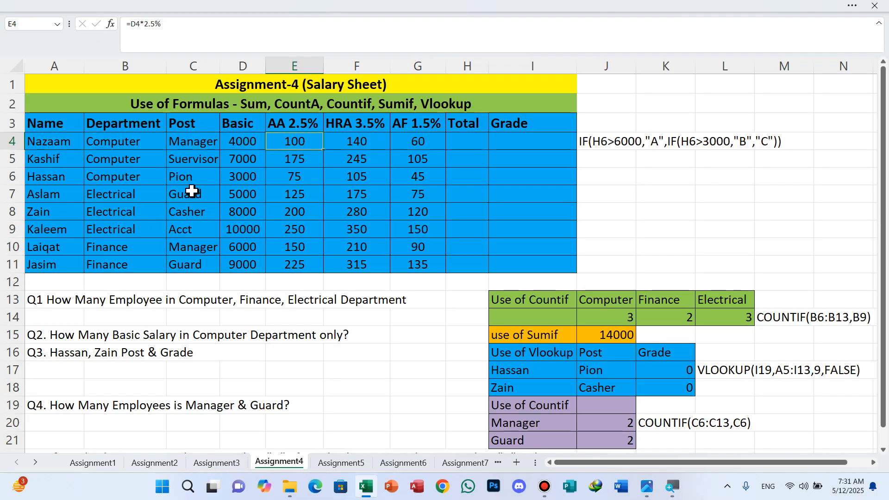
pyautogui.click(240, 141)
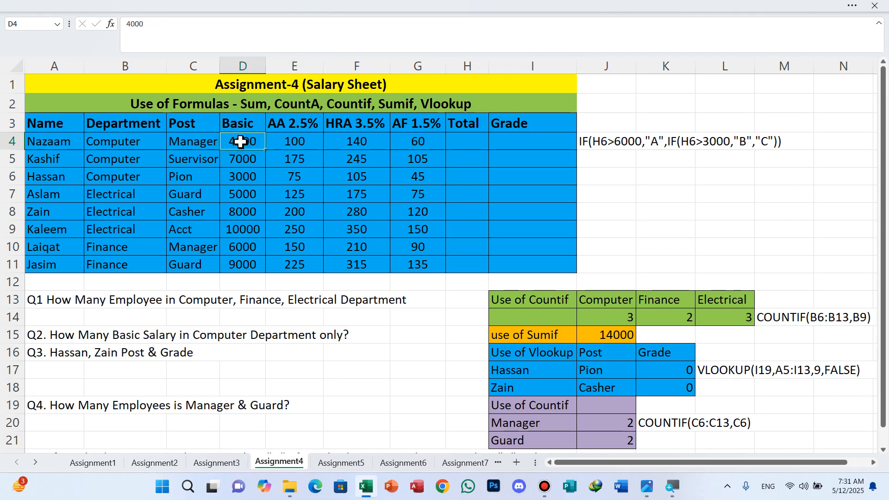
pyautogui.click(305, 142)
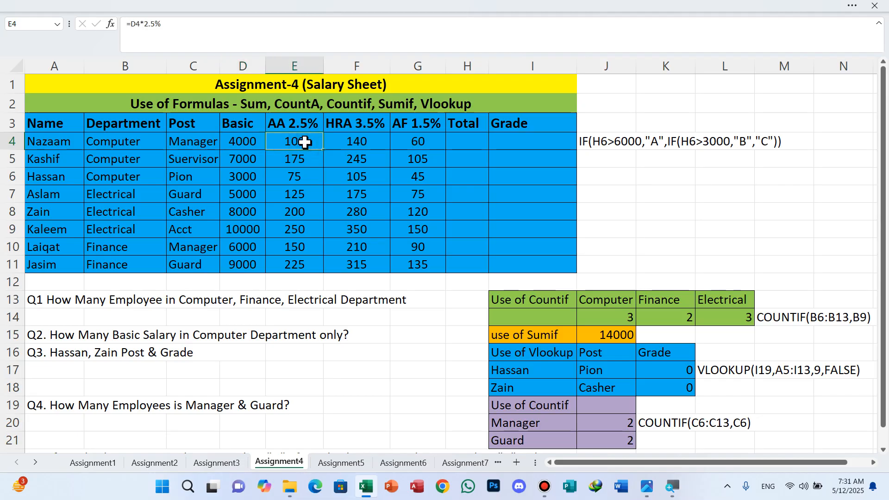
pyautogui.click(350, 138)
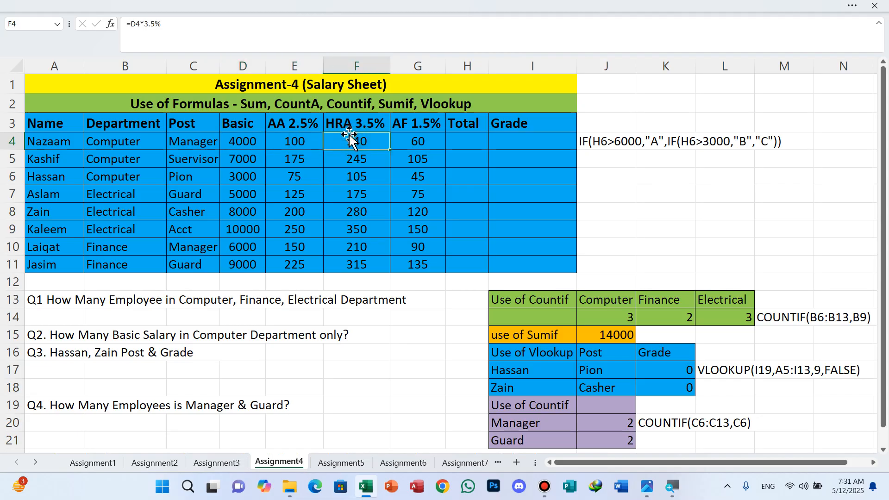
pyautogui.click(407, 141)
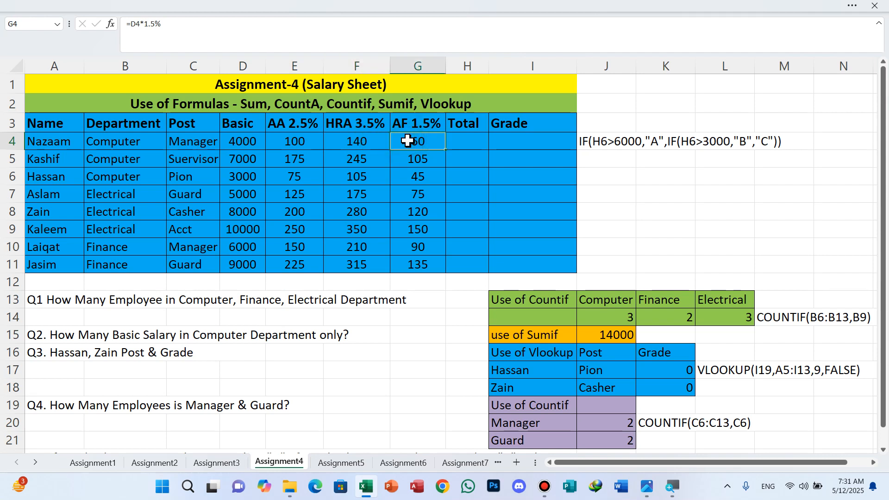
pyautogui.moveTo(293, 145); pyautogui.dragTo(415, 262)
pyautogui.press('Delete')
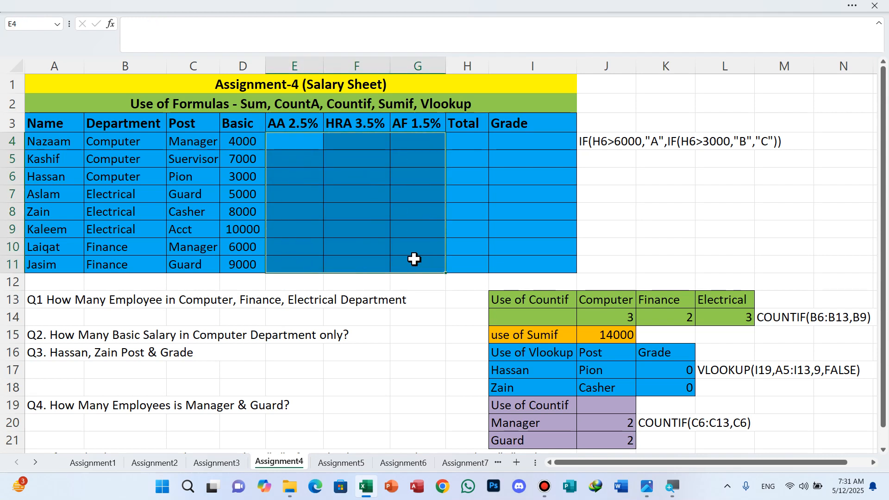
# - Make the question texts Q1 to Q5 in A13, A15, A16, A19 and A22 bold
pyautogui.click(66, 302)
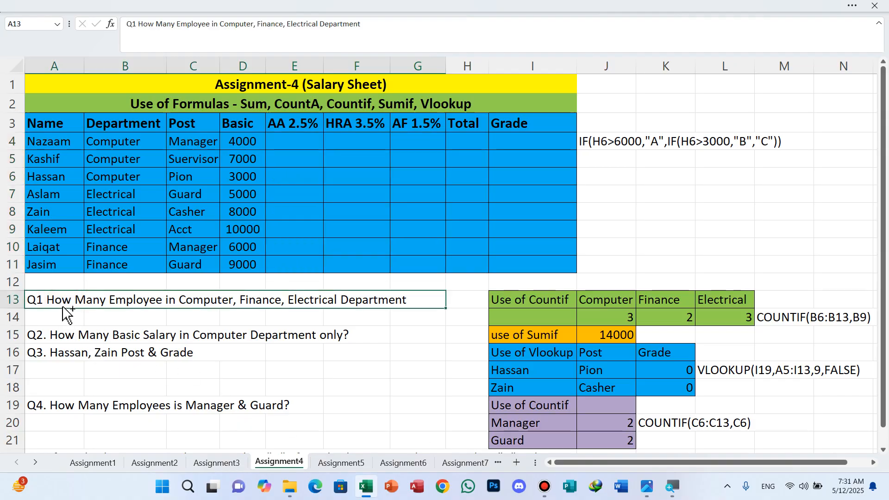
pyautogui.hotkey('ctrl', 'b')
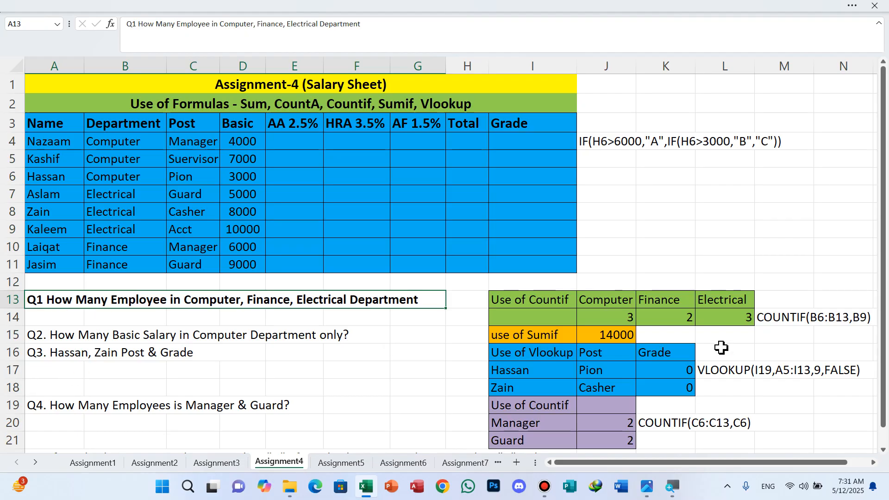
pyautogui.click(55, 337)
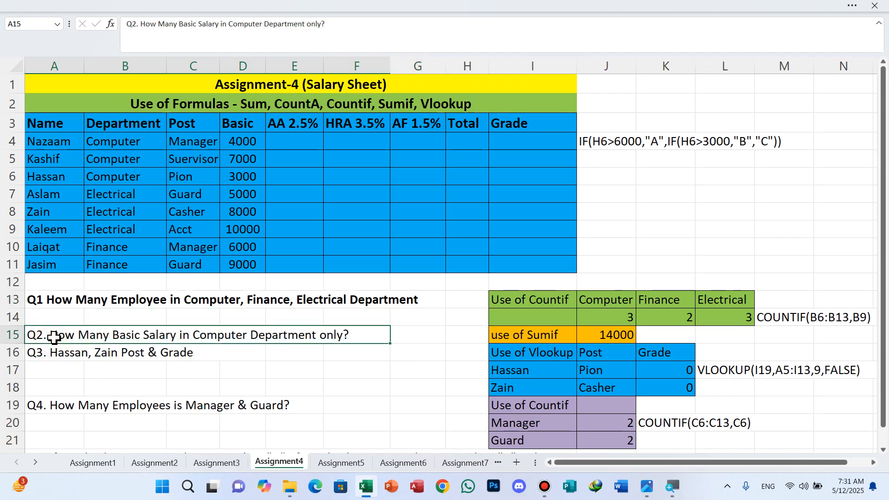
pyautogui.hotkey('ctrl', 'b')
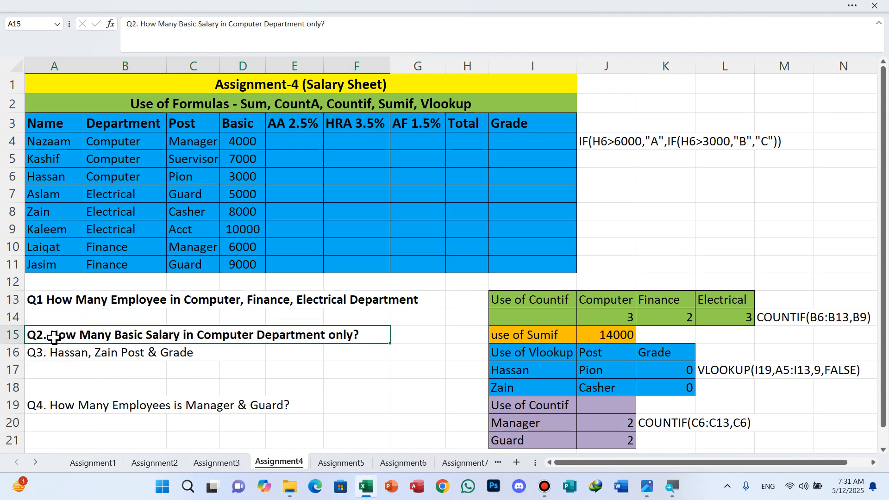
pyautogui.click(67, 356)
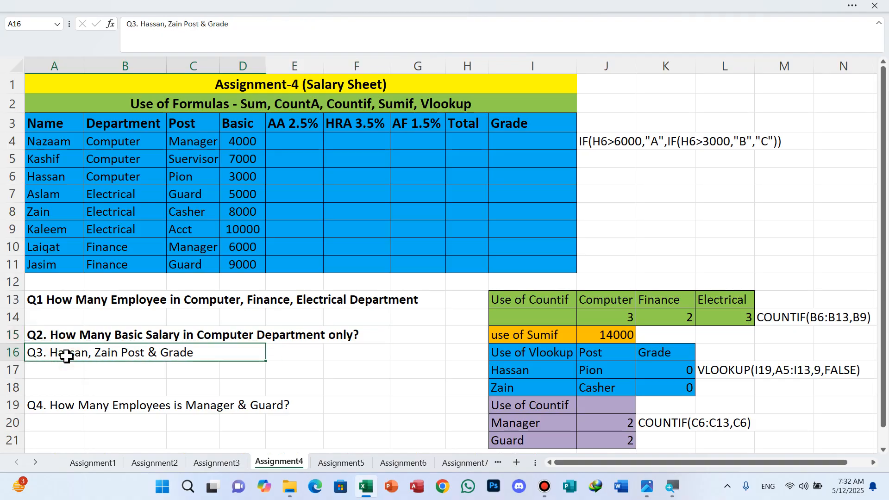
pyautogui.hotkey('ctrl', 'b')
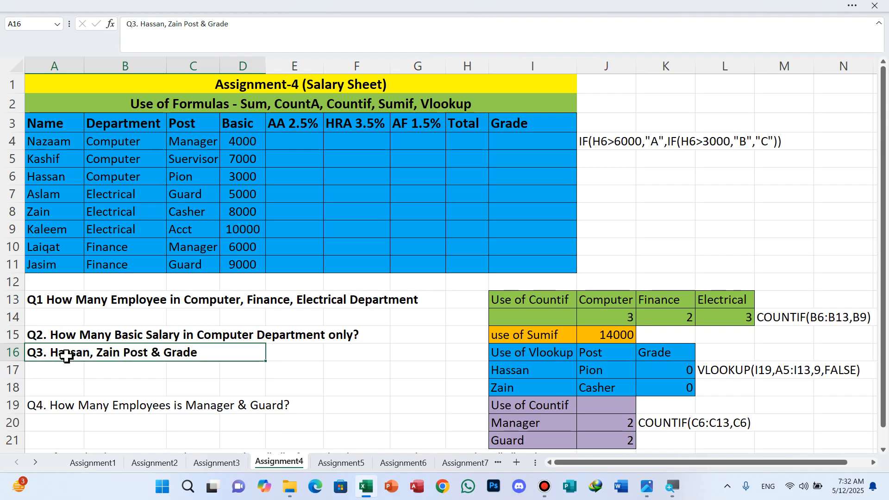
pyautogui.click(119, 407)
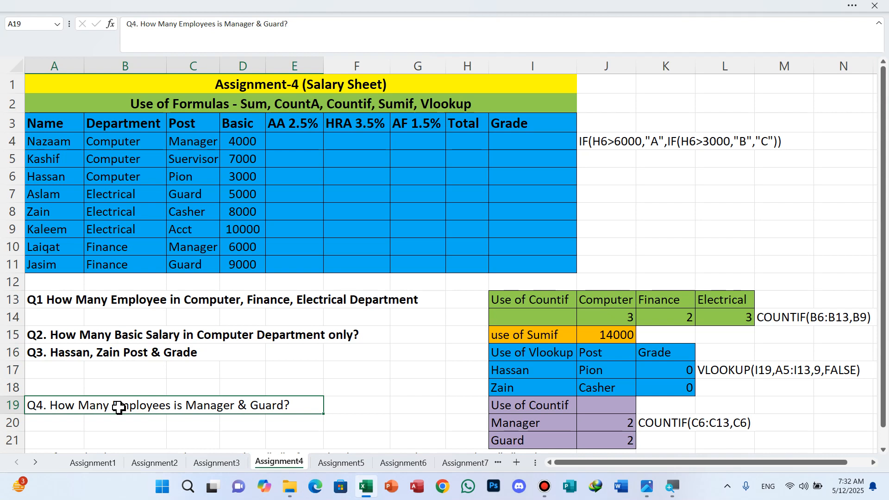
pyautogui.hotkey('ctrl', 'b')
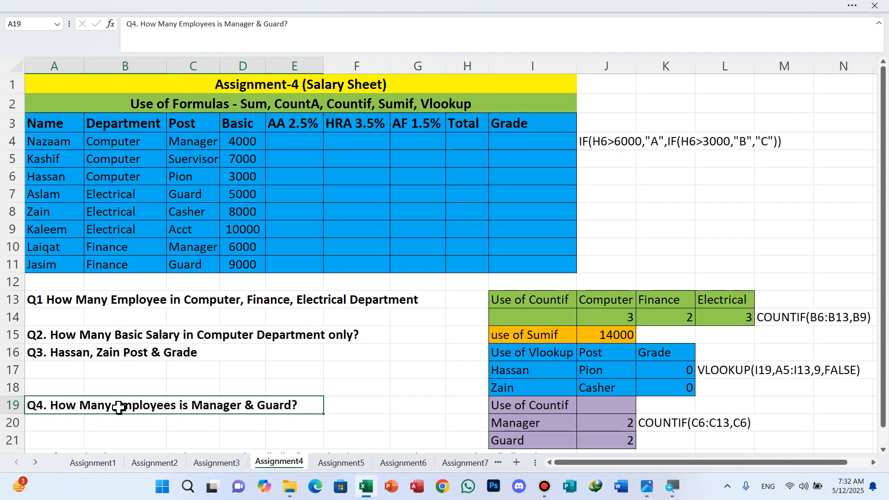
pyautogui.scroll(-1, 293, 404)
pyautogui.click(293, 404)
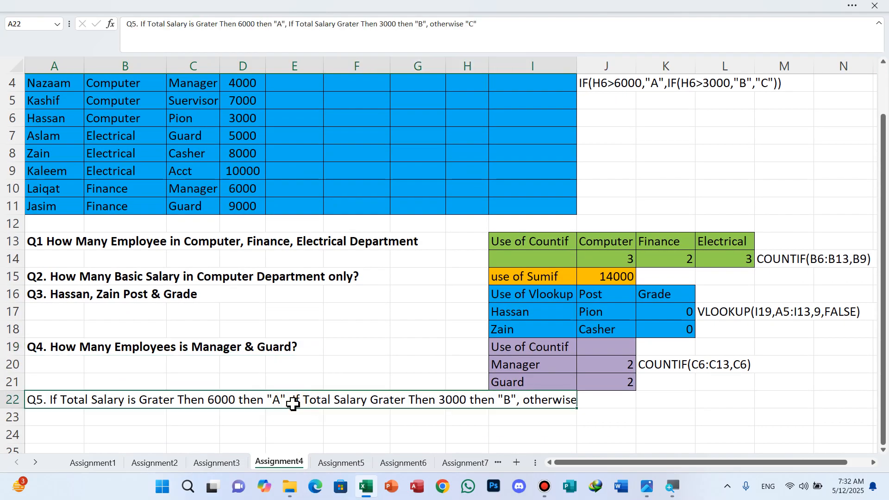
pyautogui.hotkey('ctrl', 'b')
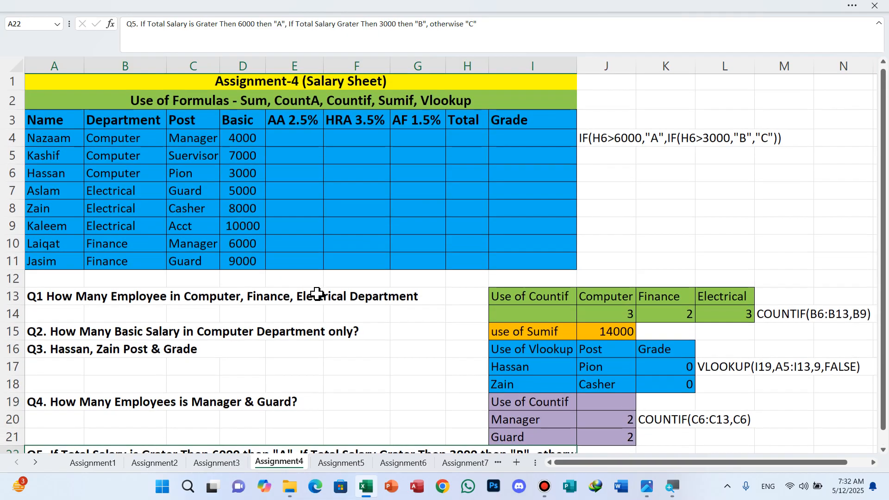
# - Enter the AA allowance formula =D4*2.5% in cell E4 of the salary table
pyautogui.scroll(1, 317, 294)
pyautogui.click(311, 147)
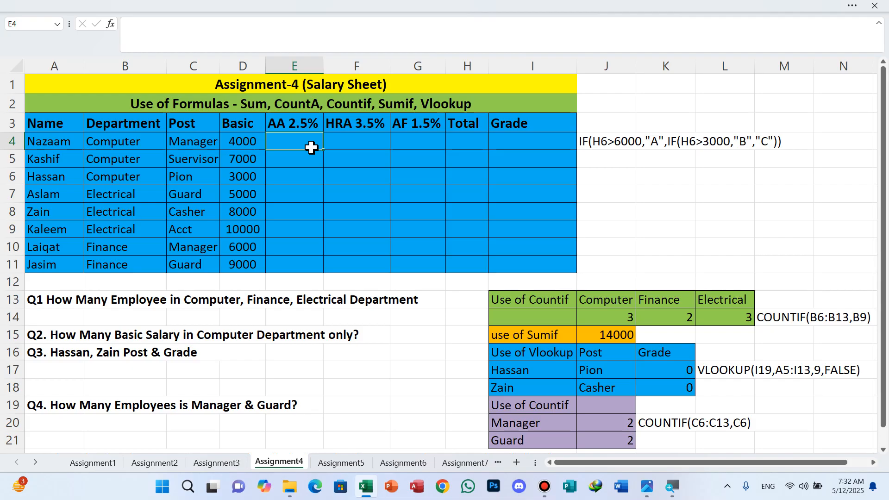
pyautogui.write('=')
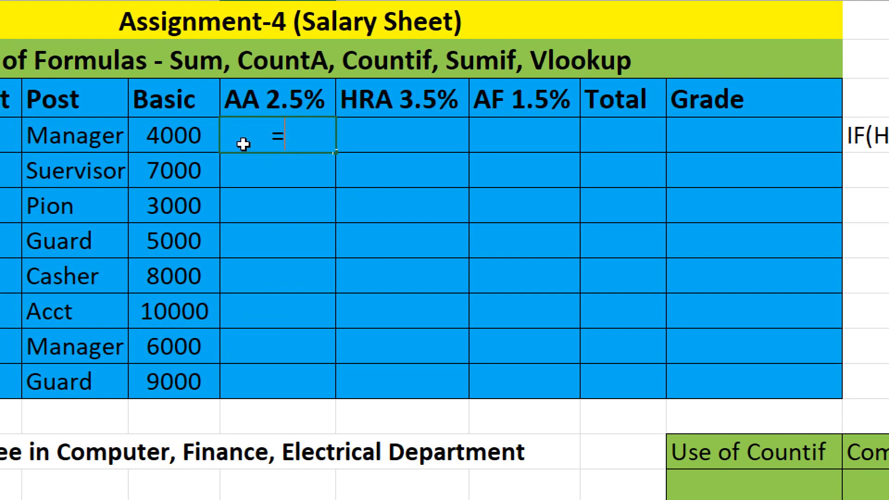
pyautogui.press('Left')
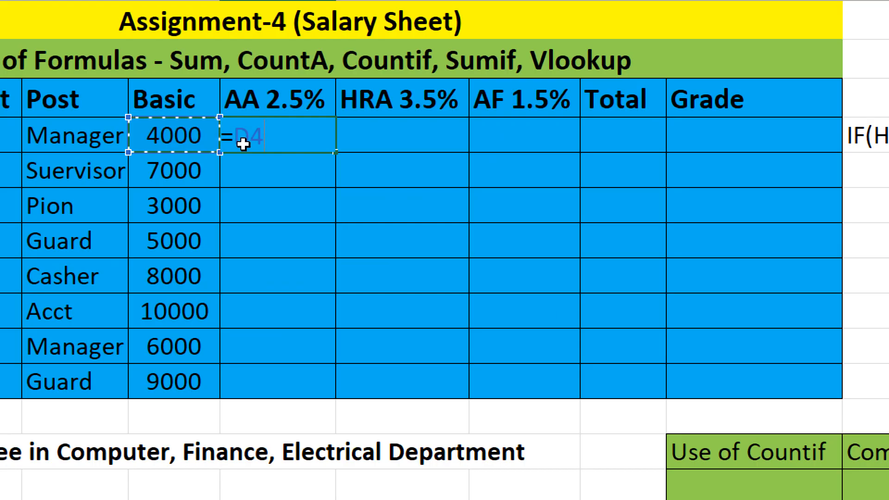
pyautogui.write('*')
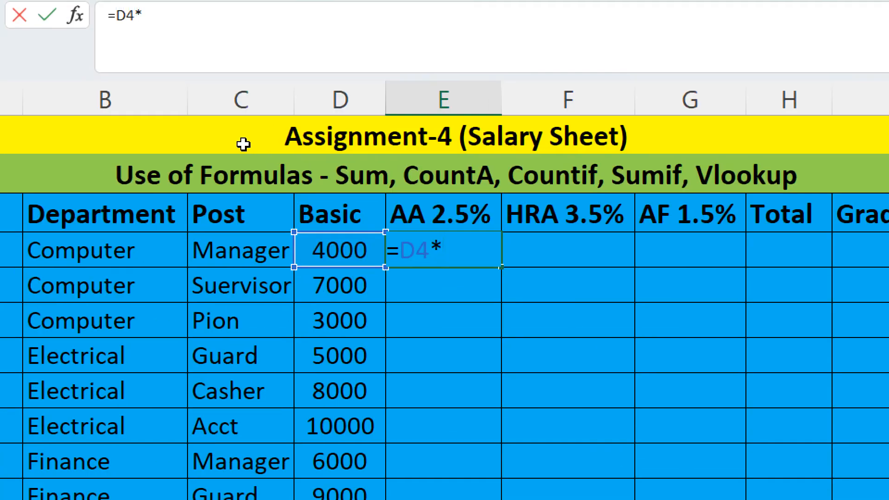
pyautogui.write('2.')
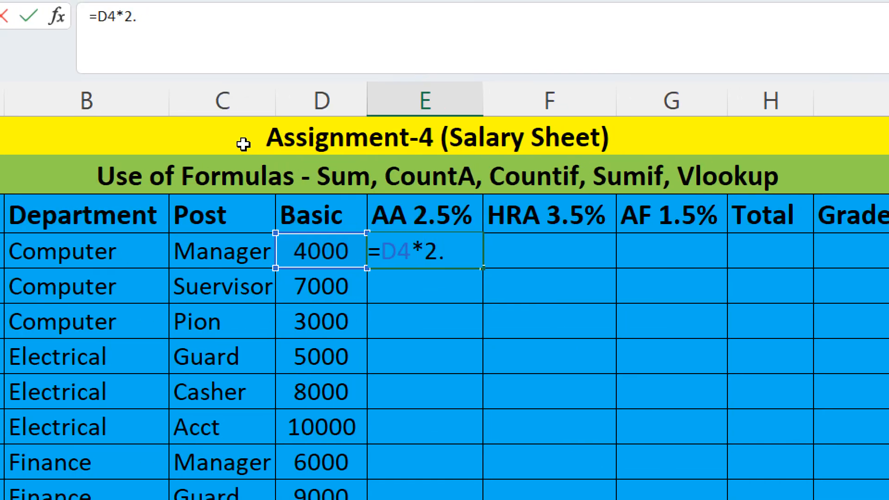
pyautogui.write('5')
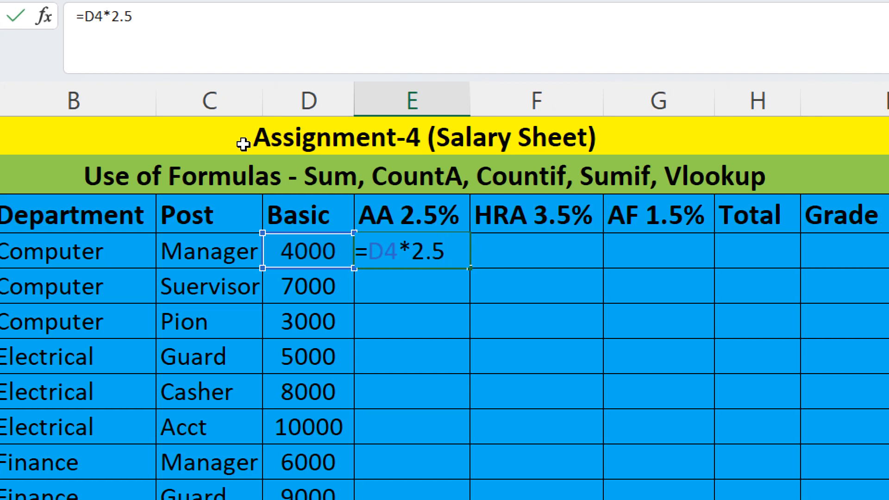
pyautogui.write('%')
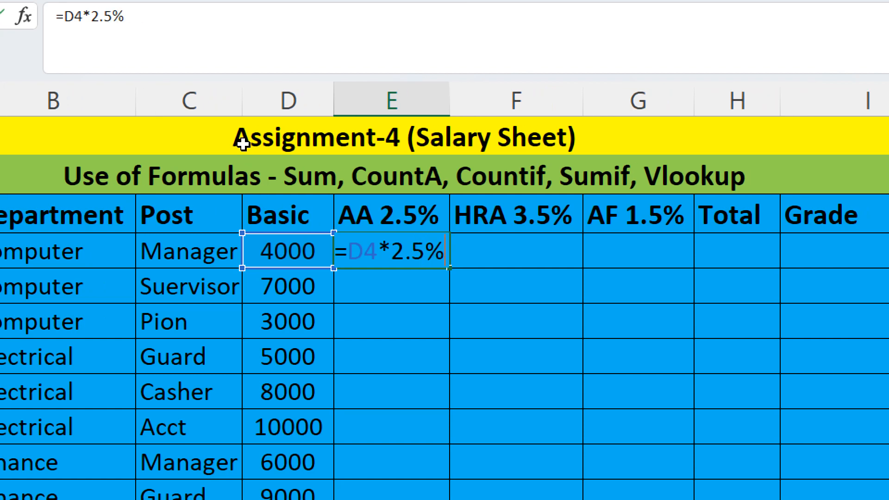
pyautogui.press('Return')
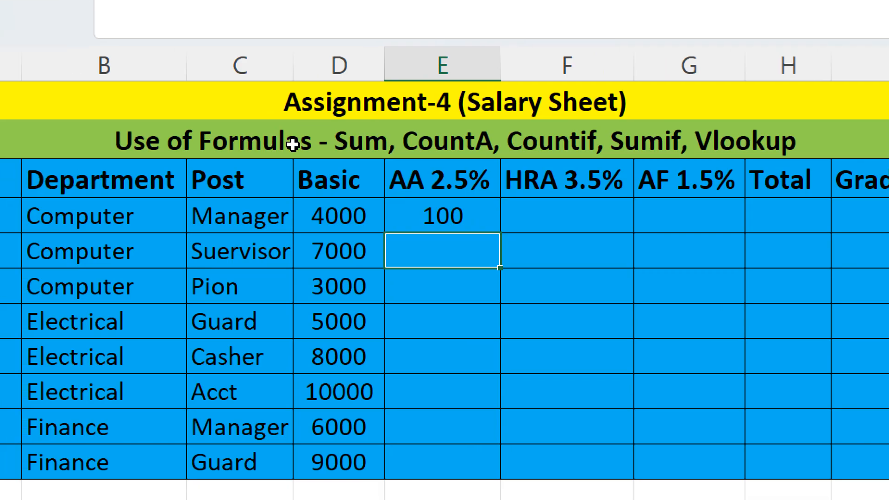
# - Fill the AA 2.5% formula from E4 down through E11
pyautogui.press('Up')
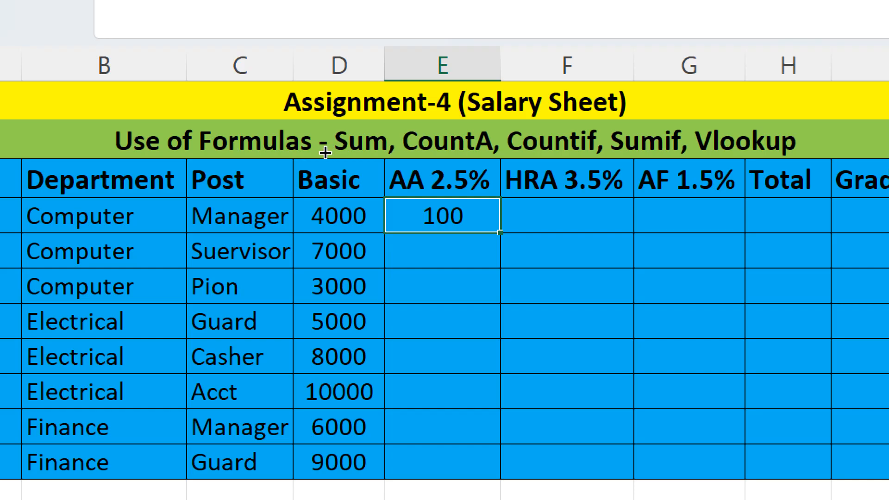
pyautogui.hotkey('shift', 'Down')
pyautogui.hotkey('shift', 'Down')
pyautogui.hotkey('shift', 'Down')
pyautogui.hotkey('shift', 'Down')
pyautogui.hotkey('shift', 'Down')
pyautogui.hotkey('shift', 'Down')
pyautogui.hotkey('shift', 'Down')
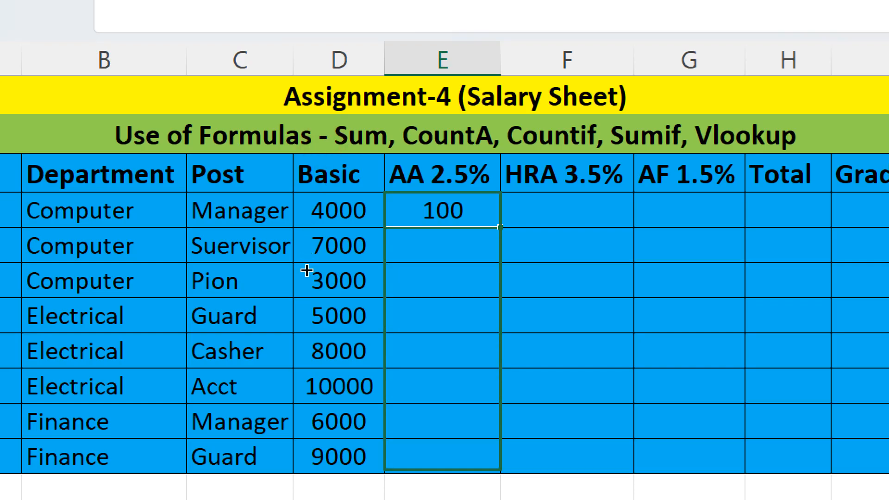
pyautogui.hotkey('ctrl', 'd')
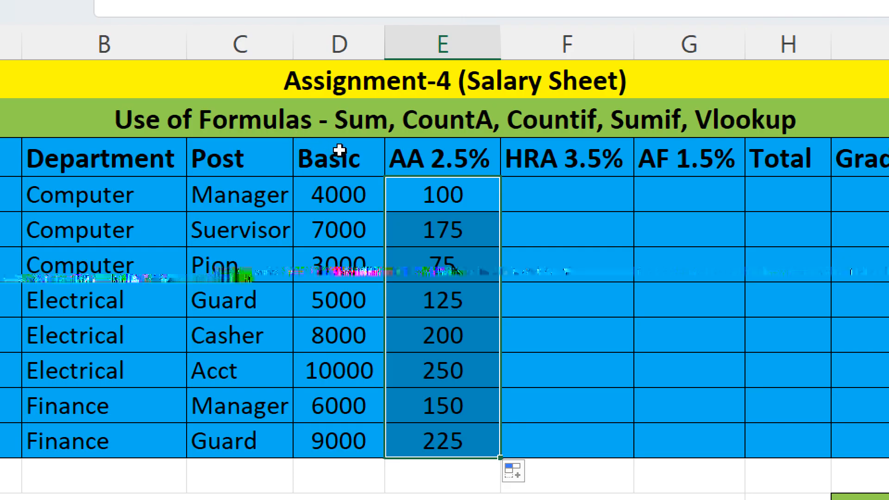
# - Enter the HRA formula =D4*3.5% in F4 and fill it down through F11
pyautogui.press('Right')
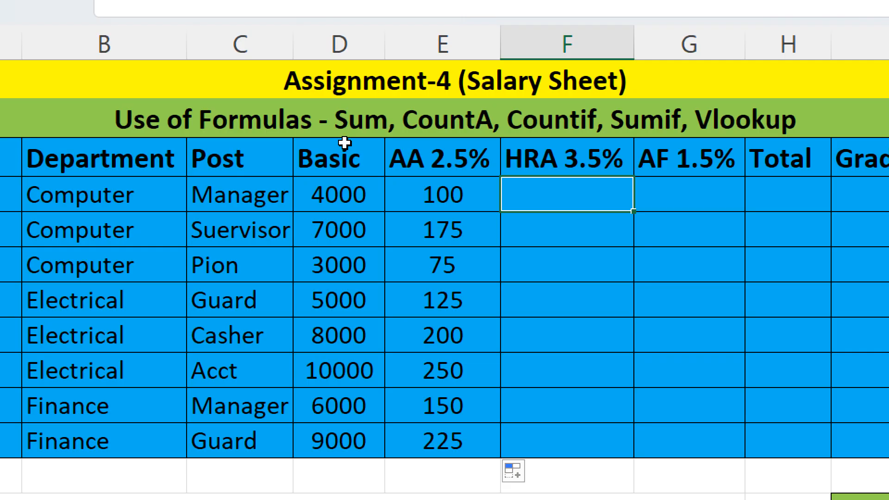
pyautogui.write('=')
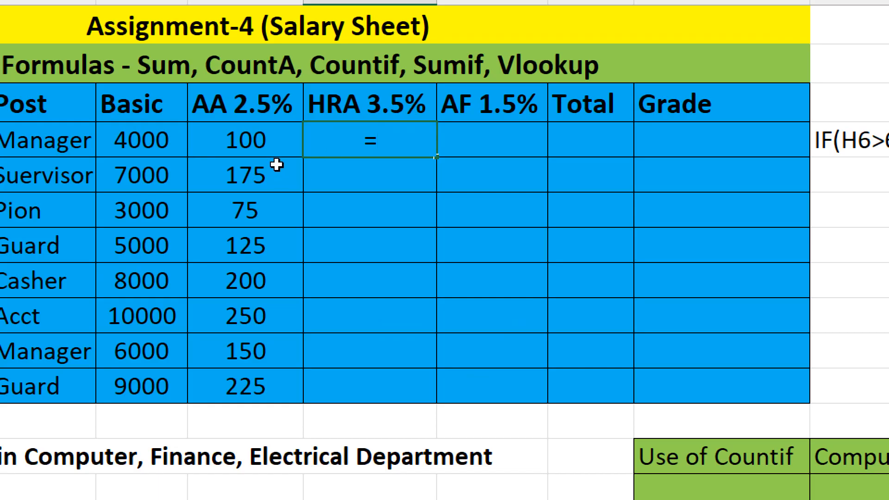
pyautogui.press('Left')
pyautogui.press('Left')
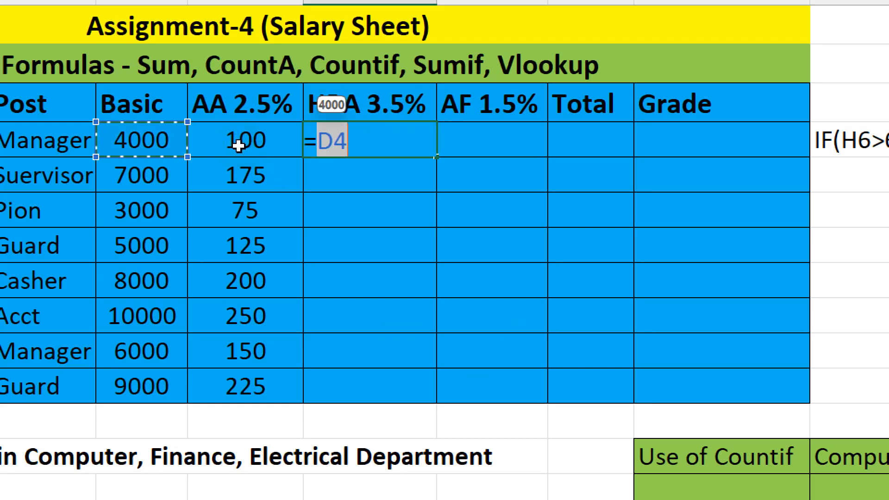
pyautogui.write('*')
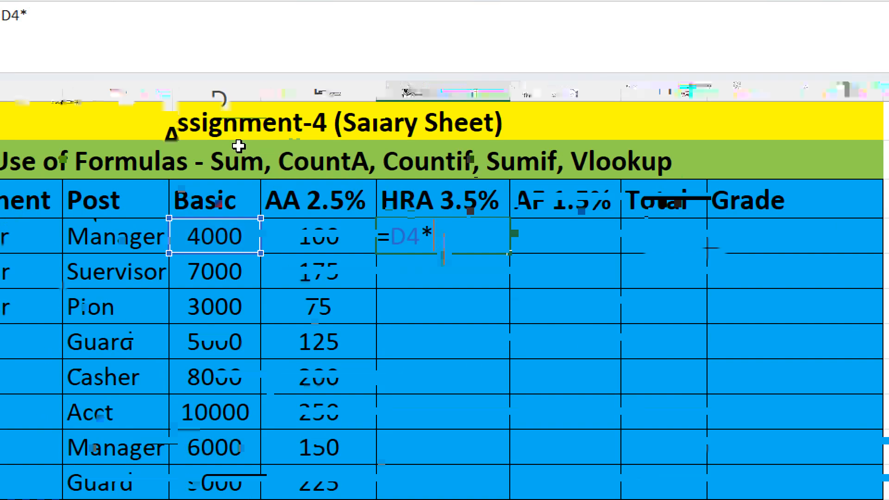
pyautogui.write('3.5%')
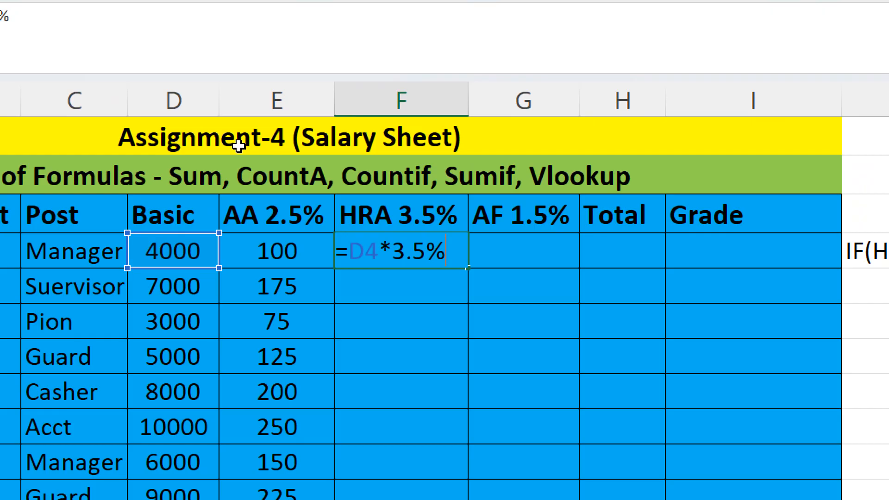
pyautogui.press('Return')
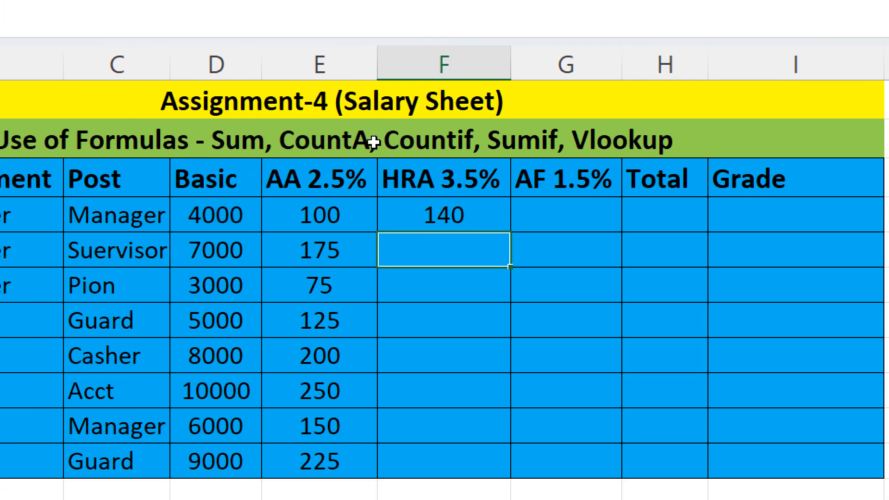
pyautogui.press('Up')
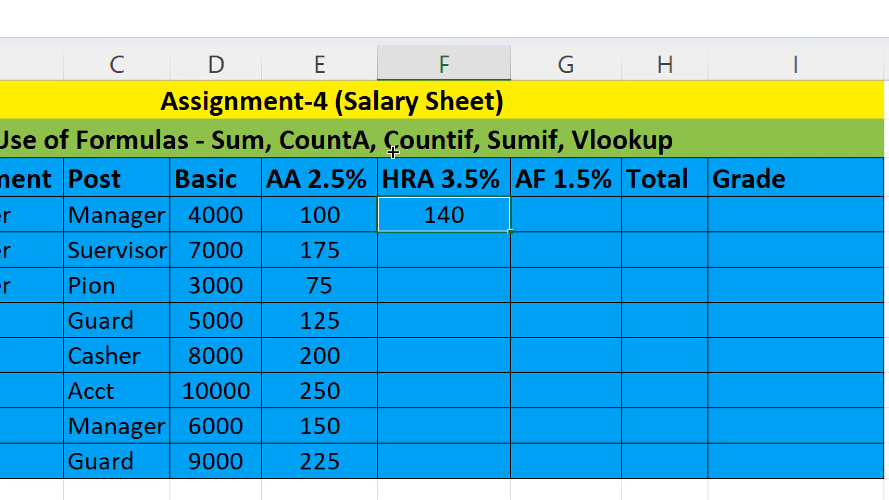
pyautogui.moveTo(392, 152); pyautogui.dragTo(384, 272)
# - Enter the AF formula =D4*1.5% in G4 and fill it down through G11
pyautogui.press('Right')
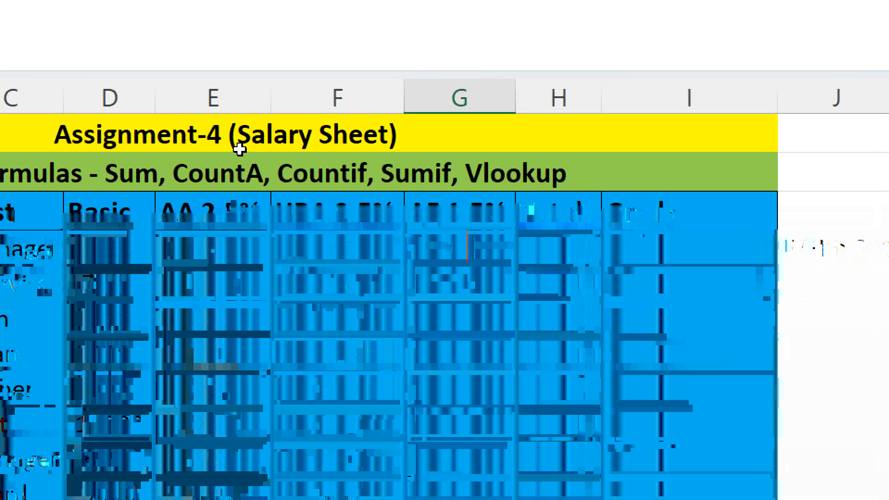
pyautogui.write('=')
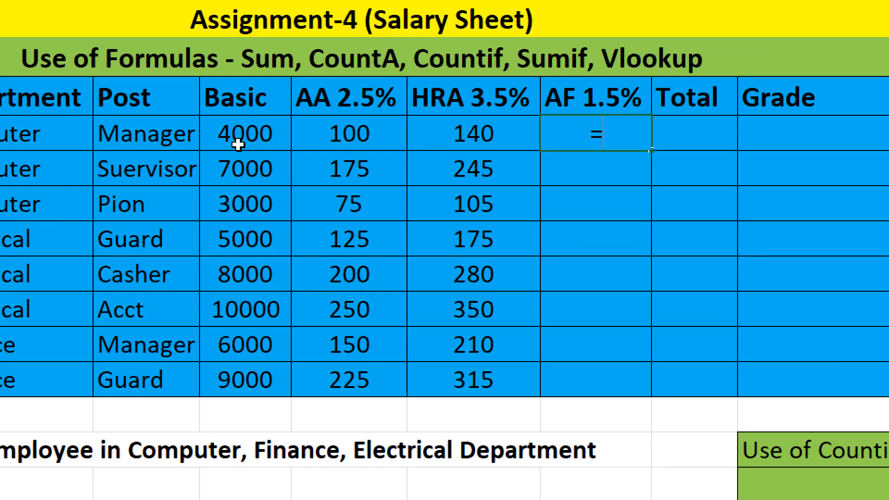
pyautogui.click(239, 148)
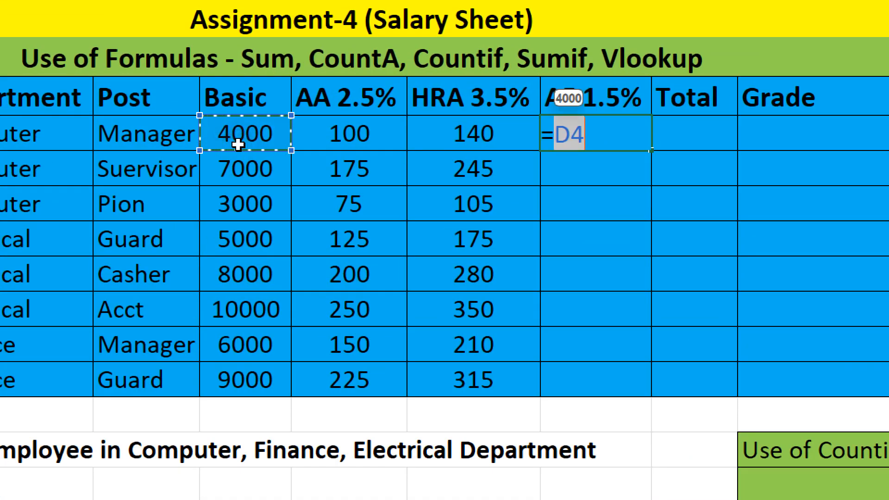
pyautogui.write('*')
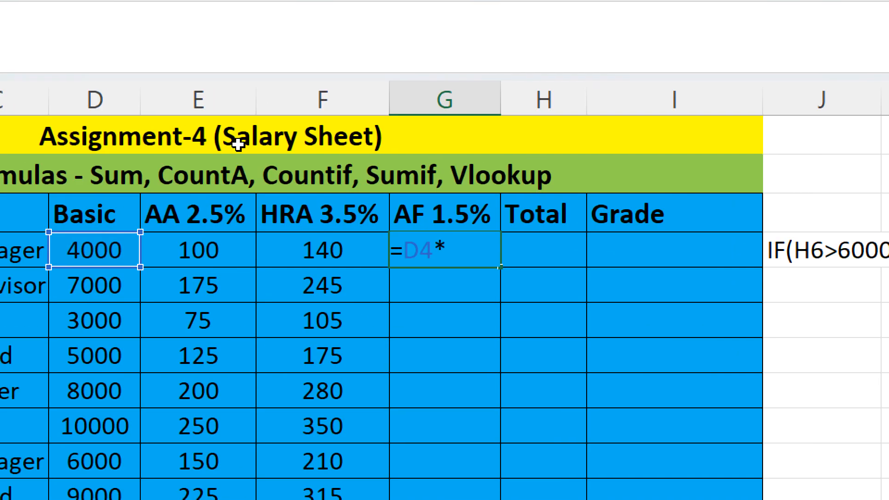
pyautogui.write('1.5%')
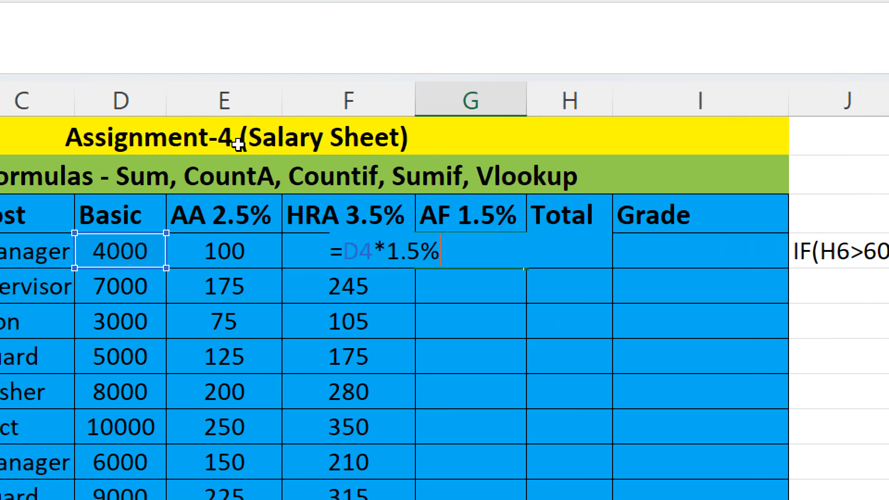
pyautogui.press('Return')
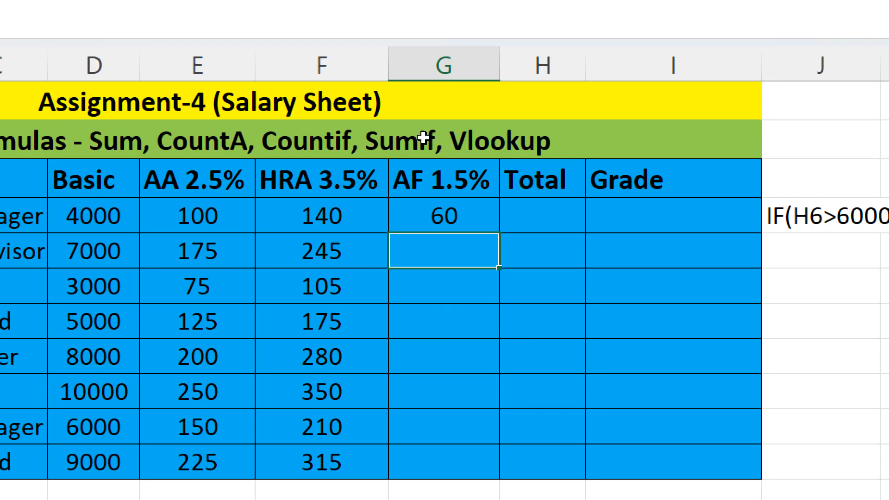
pyautogui.press('Up')
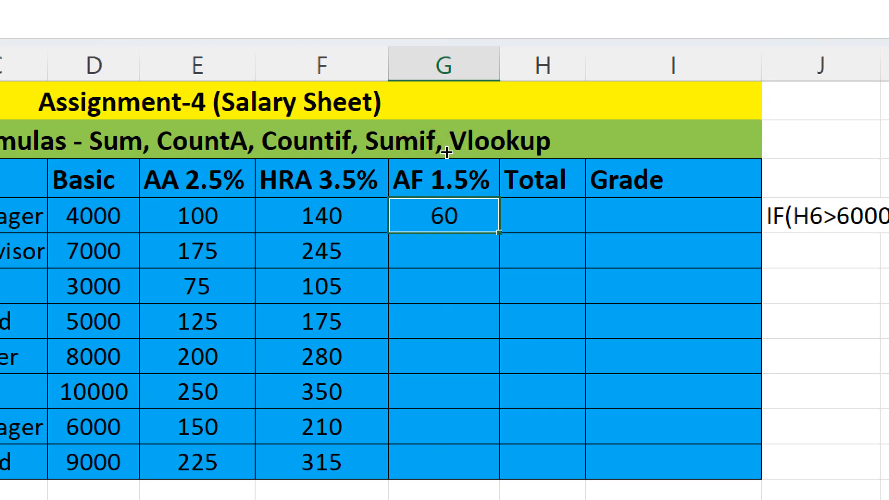
pyautogui.moveTo(498, 233); pyautogui.dragTo(431, 277)
# - Enter the Total formula =SUM(D4:G4) in cell H4 to add the basic salary and the three allowances
pyautogui.press('Right')
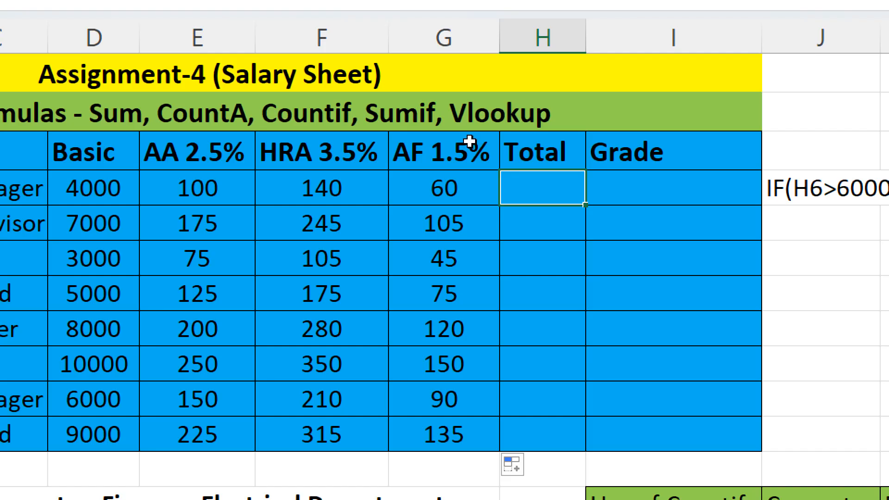
pyautogui.write('=')
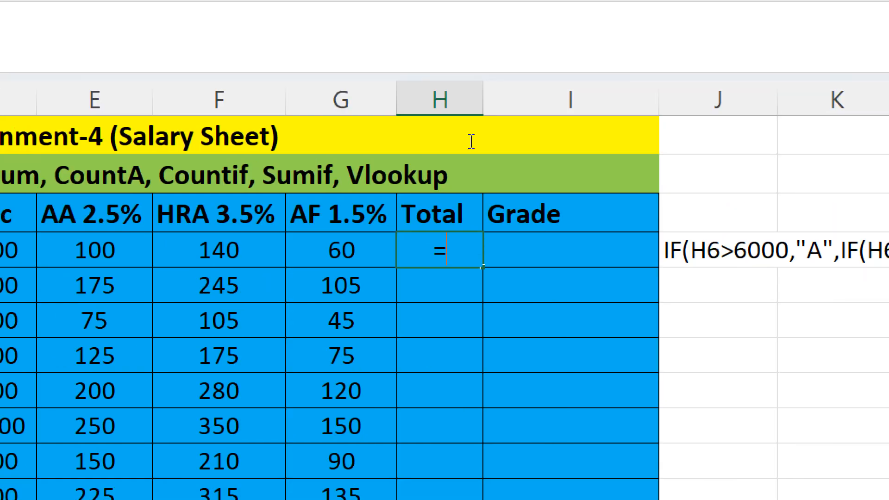
pyautogui.write('sum')
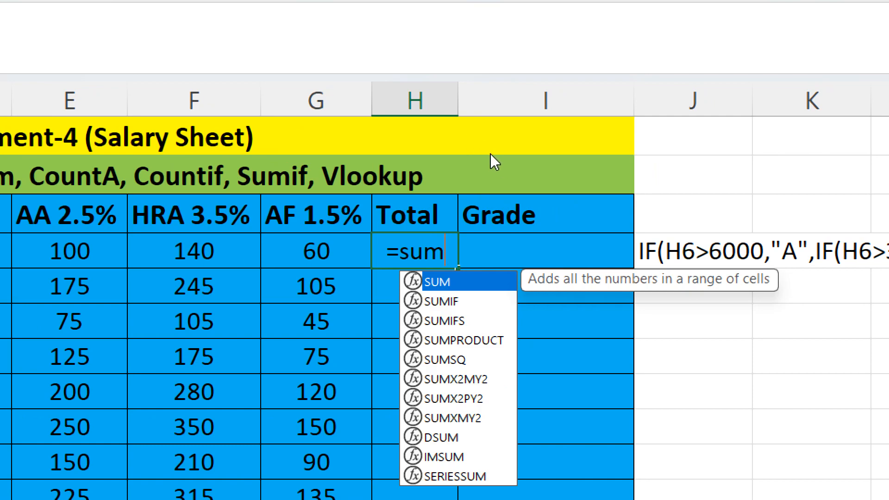
pyautogui.press('Escape')
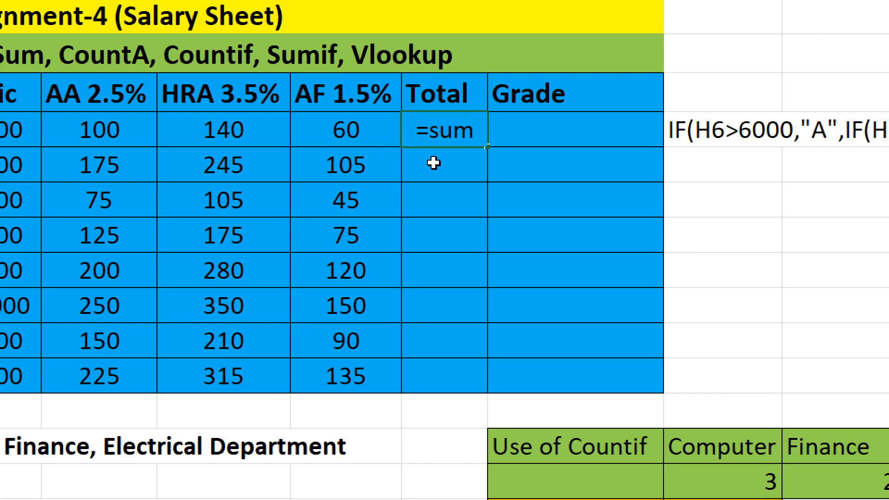
pyautogui.press('BackSpace')
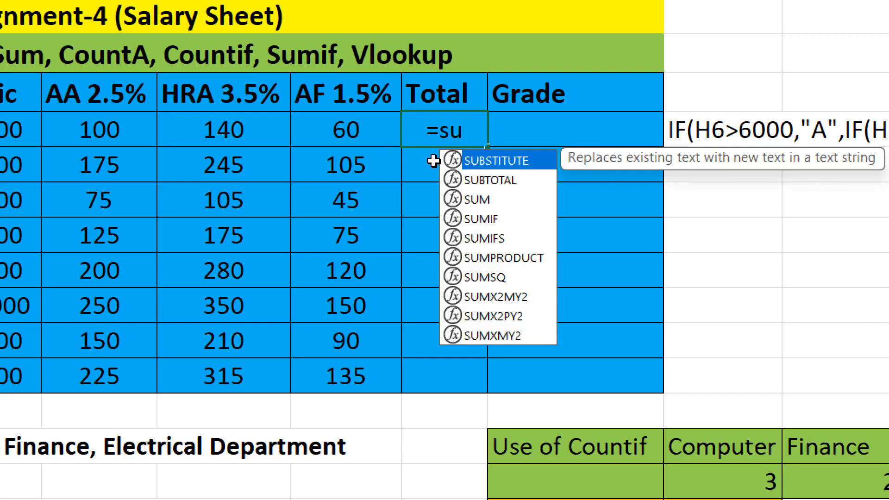
pyautogui.write('m')
pyautogui.doubleClick(488, 156)
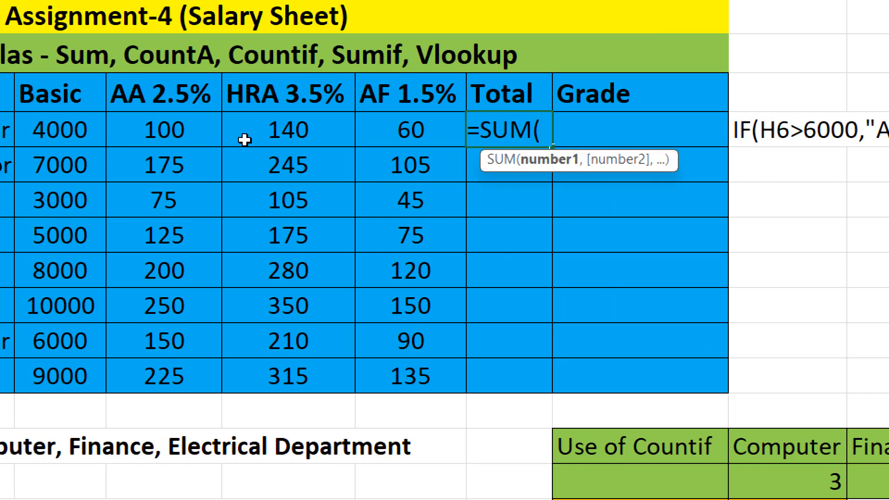
pyautogui.moveTo(61, 135); pyautogui.dragTo(403, 139)
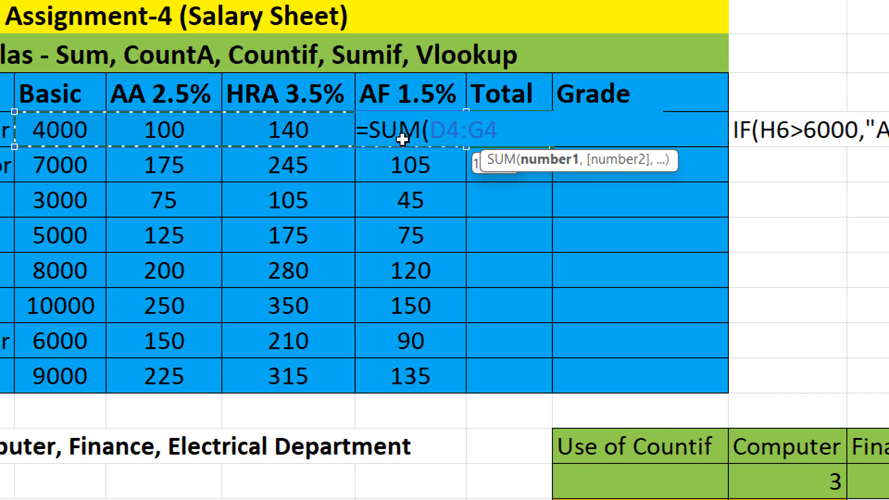
pyautogui.write(')')
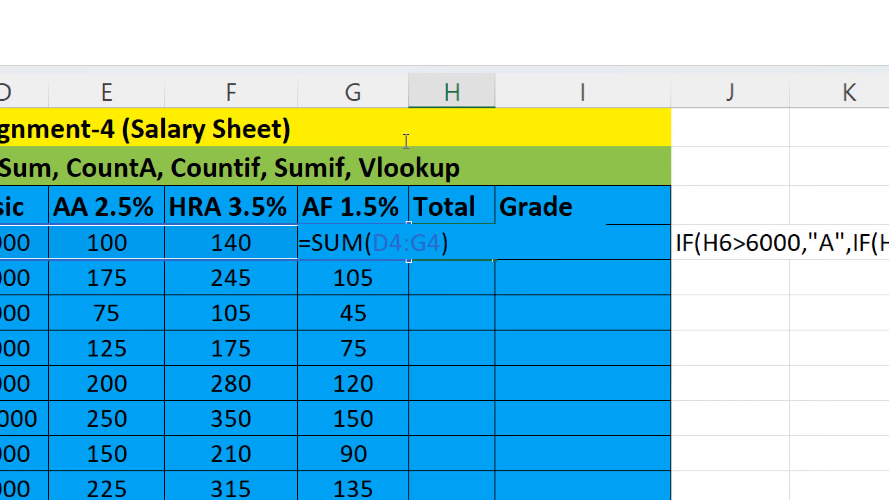
pyautogui.press('Return')
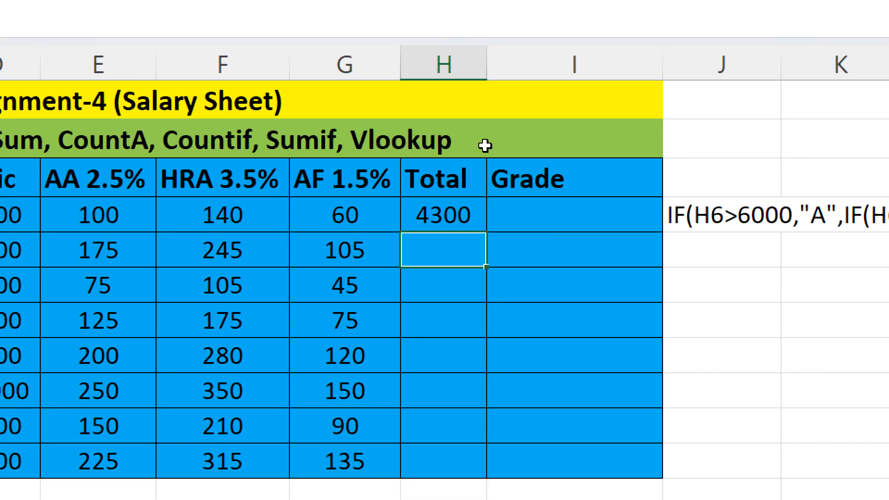
pyautogui.press('Up')
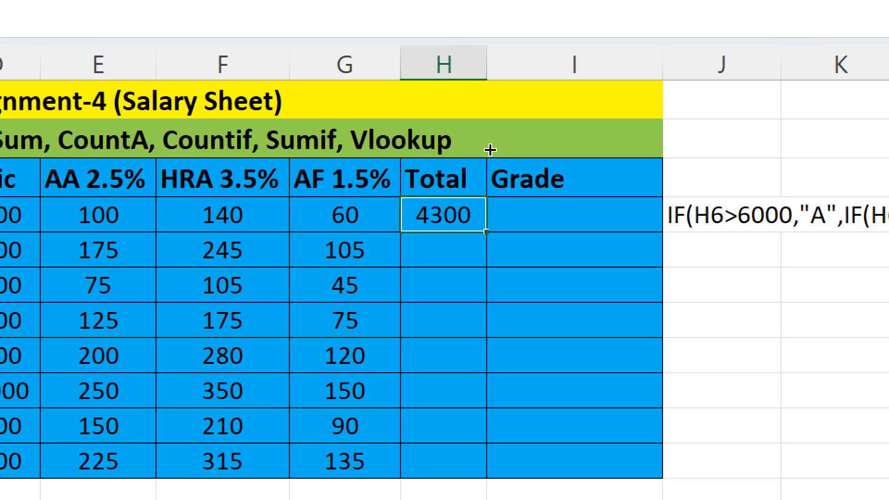
# - Fill the Total formula from H4 down through H11
pyautogui.moveTo(486, 231); pyautogui.dragTo(489, 275)
pyautogui.press('Right')
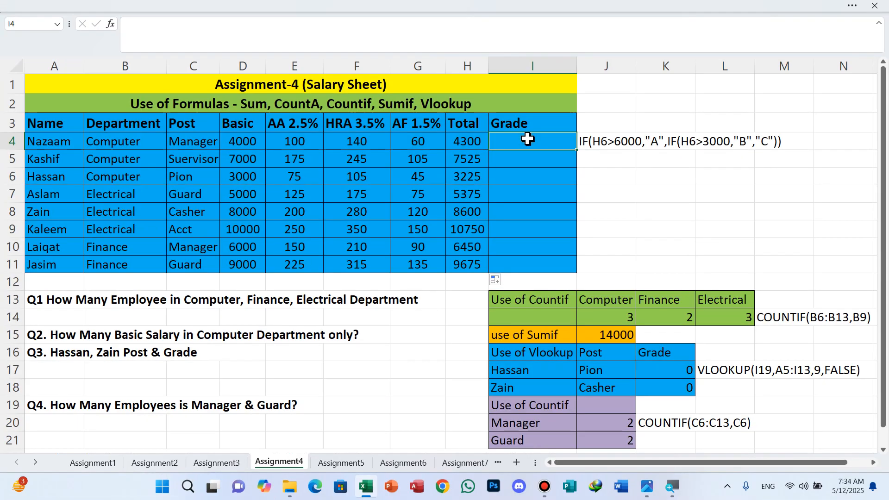
pyautogui.write('=')
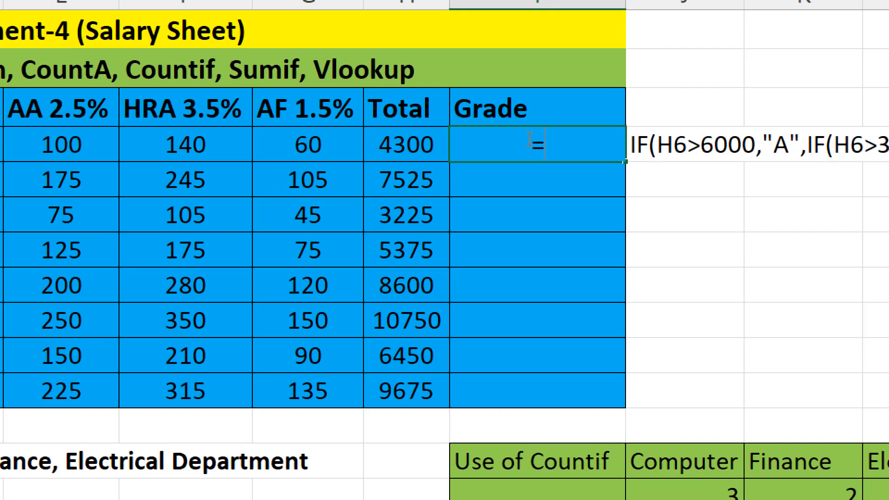
pyautogui.write('if')
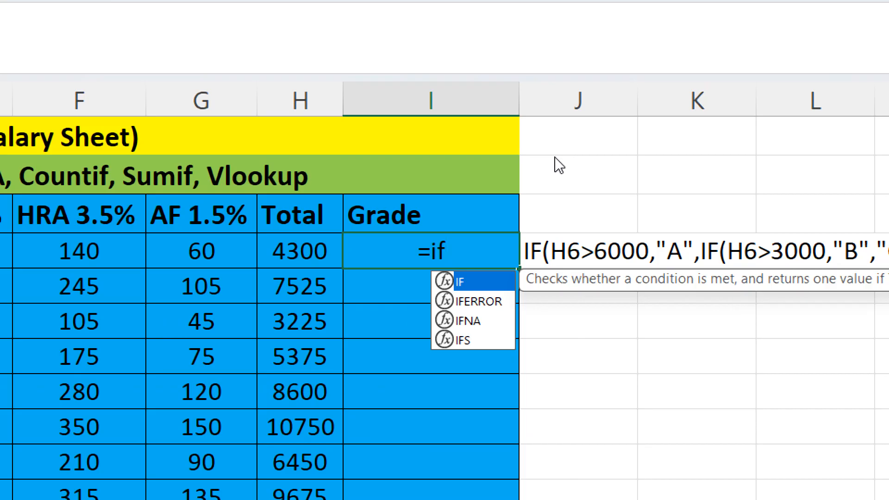
pyautogui.press('Tab')
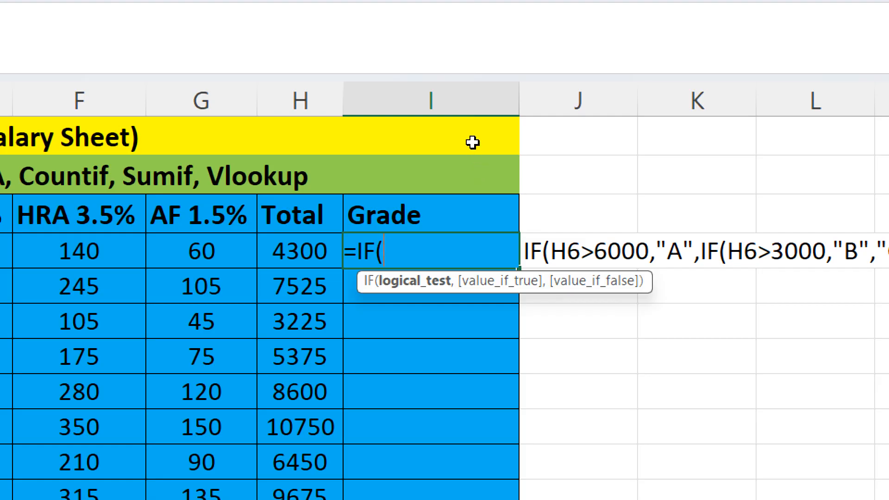
pyautogui.press('Left')
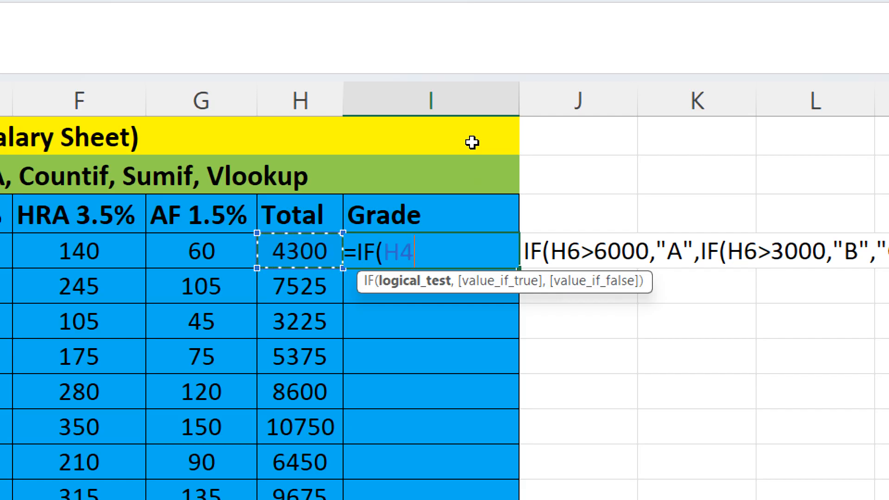
pyautogui.press('BackSpace')
pyautogui.press('BackSpace')
pyautogui.press('BackSpace')
pyautogui.press('BackSpace')
pyautogui.press('BackSpace')
pyautogui.press('BackSpace')
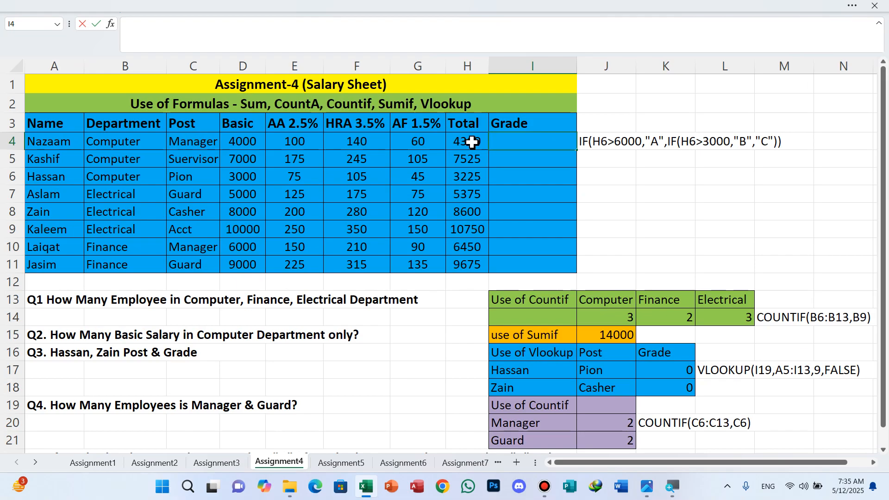
# - Merge the Q5 question in row 22 across A22:J22 and left-align its text
pyautogui.scroll(-1, 157, 375)
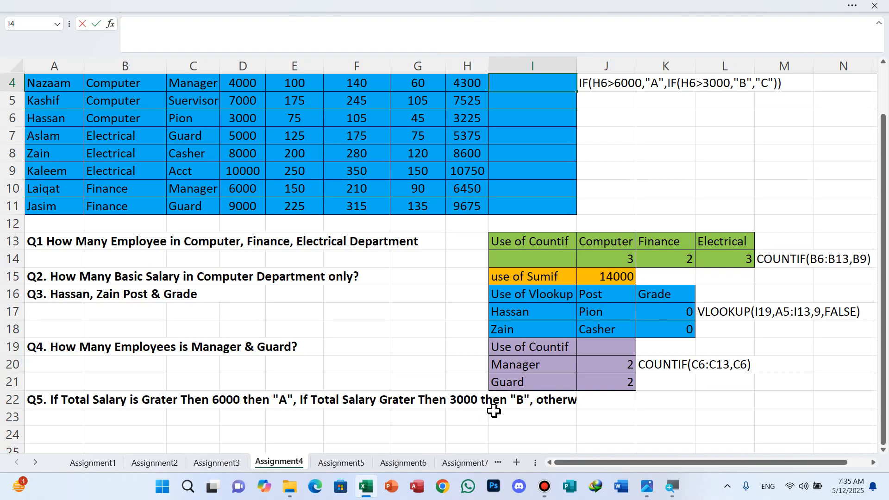
pyautogui.click(571, 404)
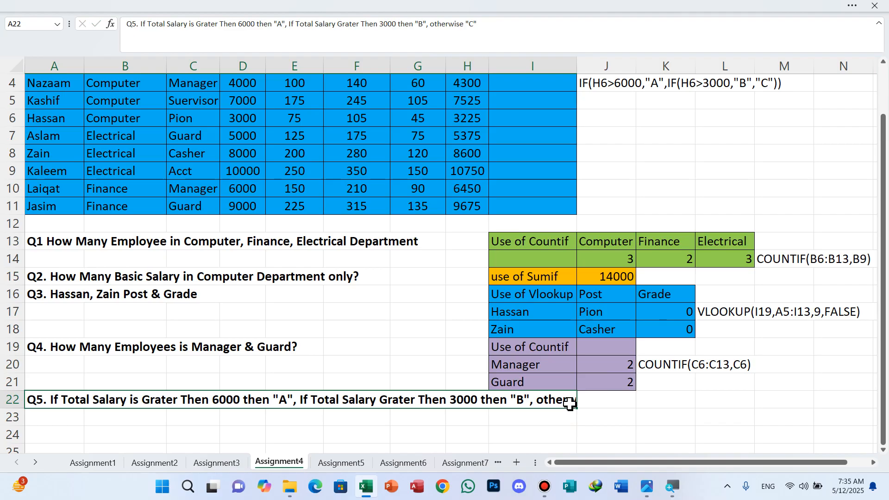
pyautogui.moveTo(570, 404); pyautogui.dragTo(588, 403)
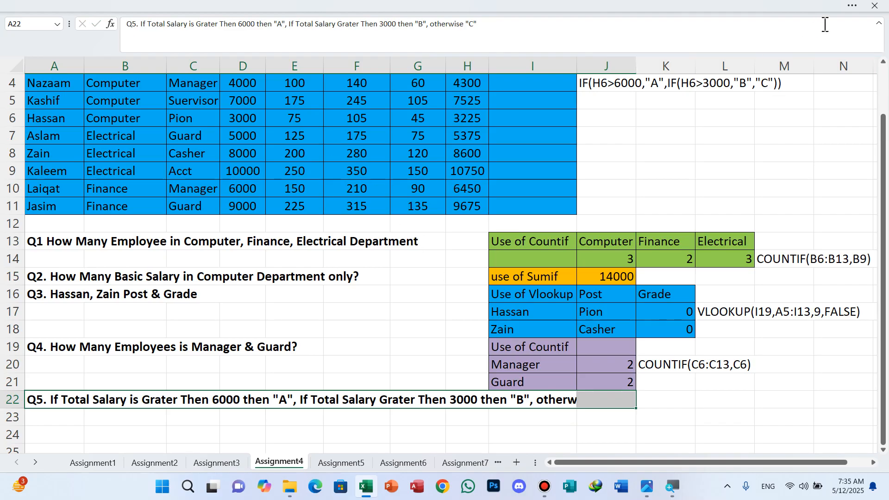
pyautogui.click(856, 9)
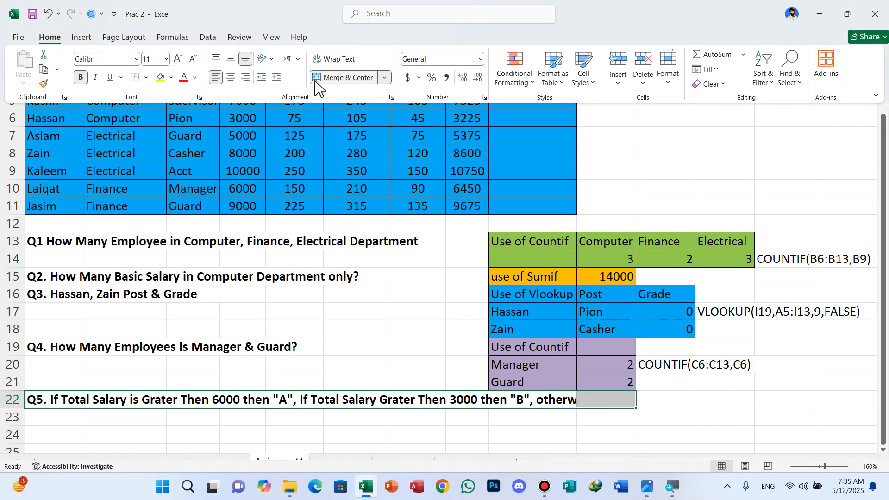
pyautogui.click(322, 78)
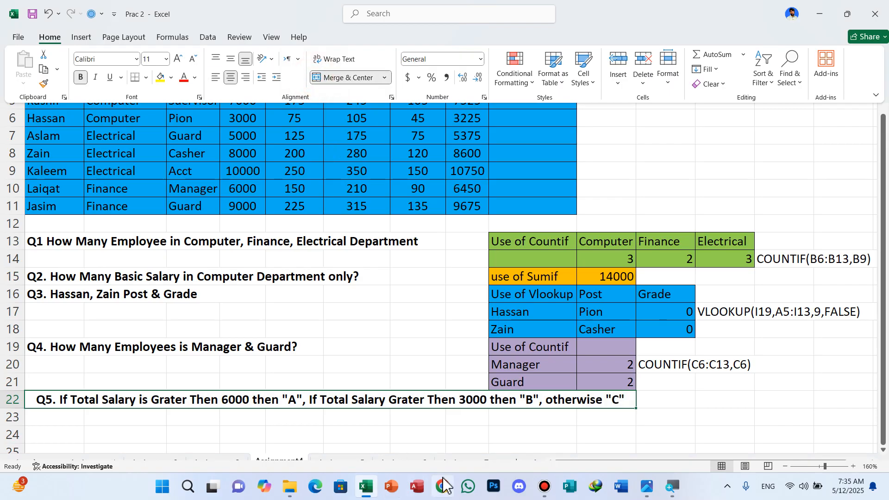
pyautogui.click(215, 77)
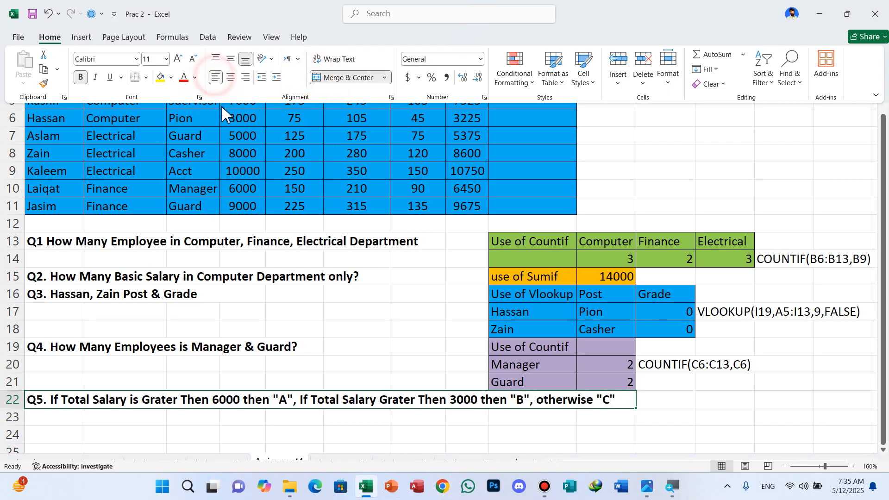
pyautogui.click(467, 431)
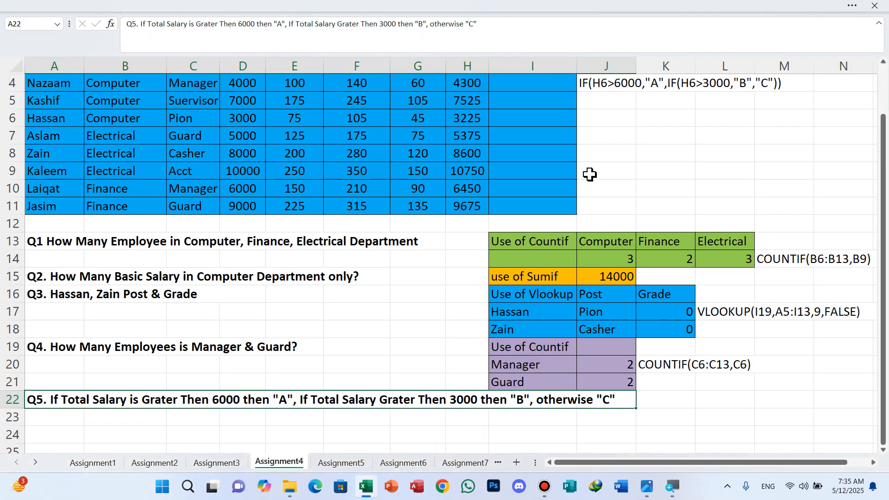
# - Begin the Grade formula in I4 with =IF(H4>6000,"A", so totals above 6000 get grade A
pyautogui.scroll(1, 589, 172)
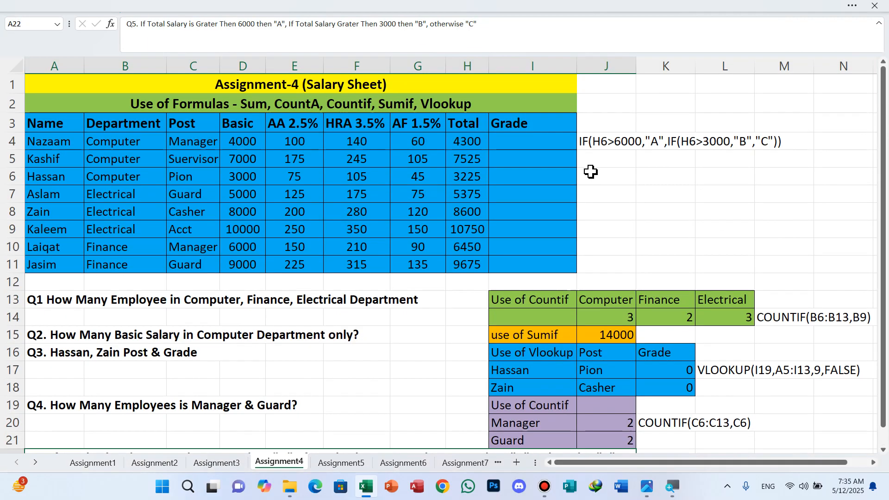
pyautogui.click(547, 145)
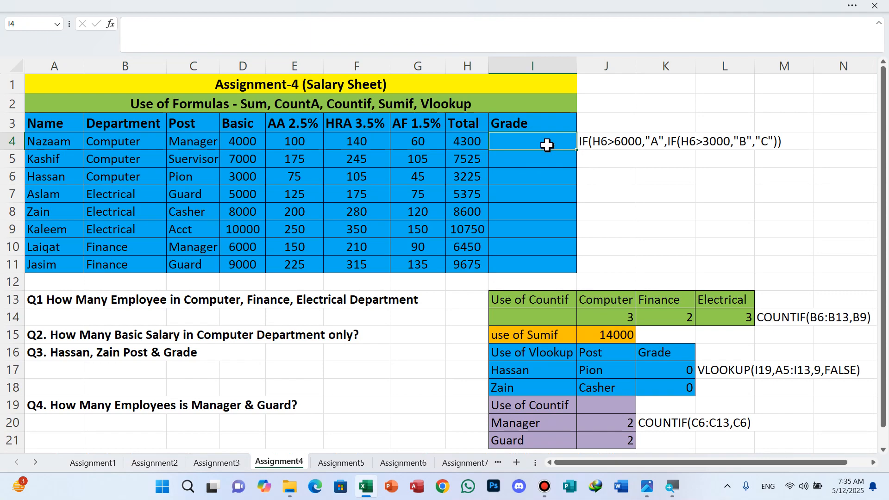
pyautogui.write('=')
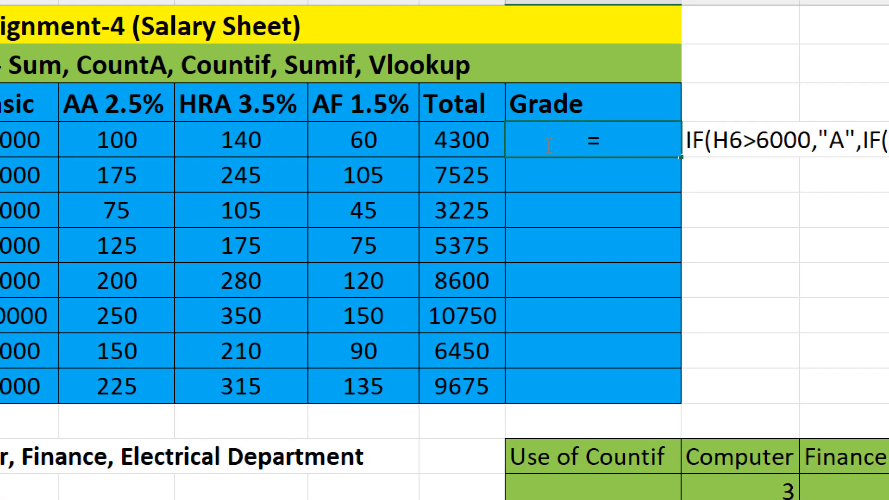
pyautogui.write('if')
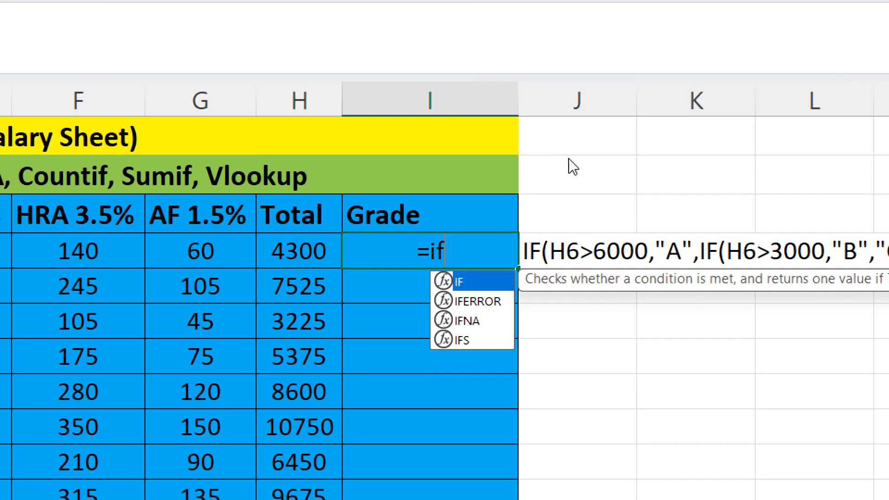
pyautogui.press('Tab')
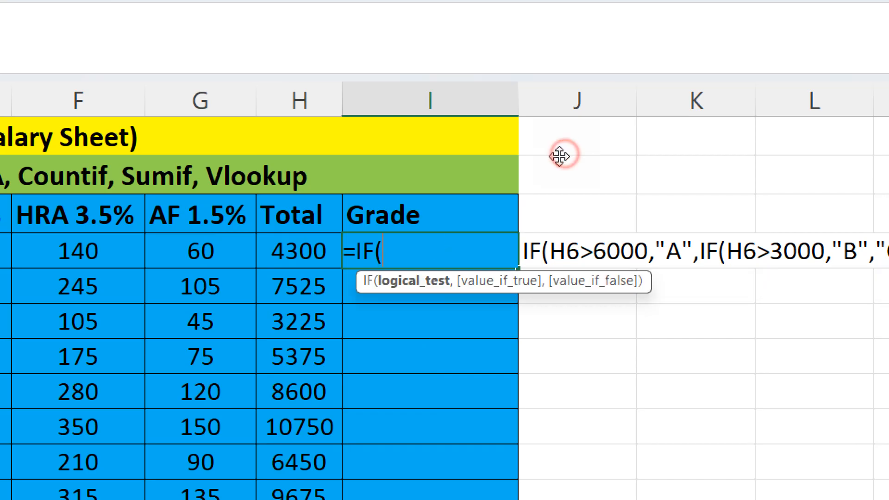
pyautogui.press('Left')
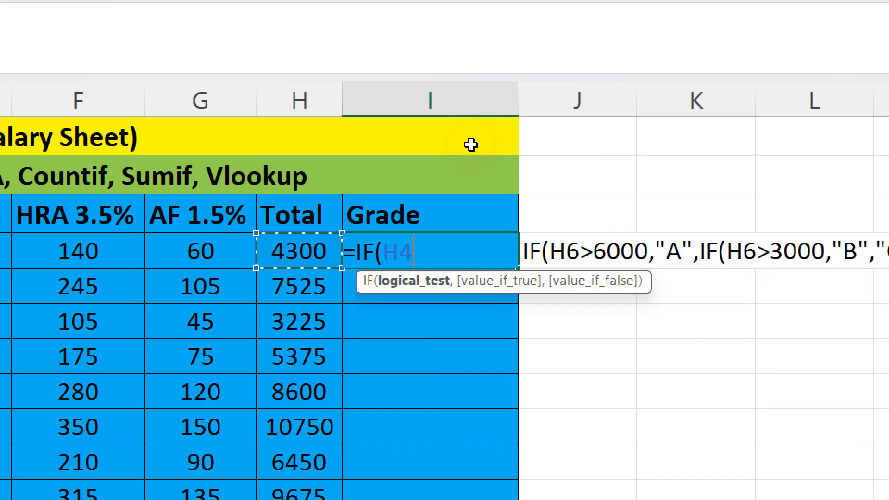
pyautogui.write('>')
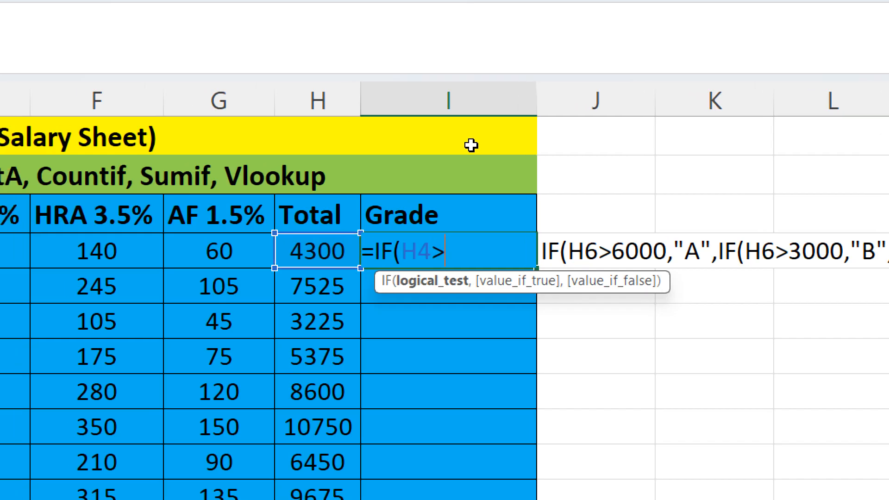
pyautogui.write('6000')
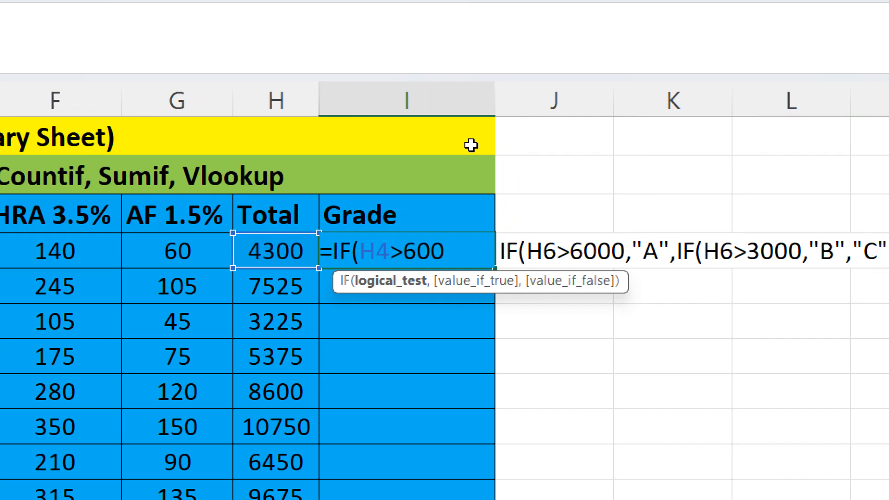
pyautogui.write(',"A')
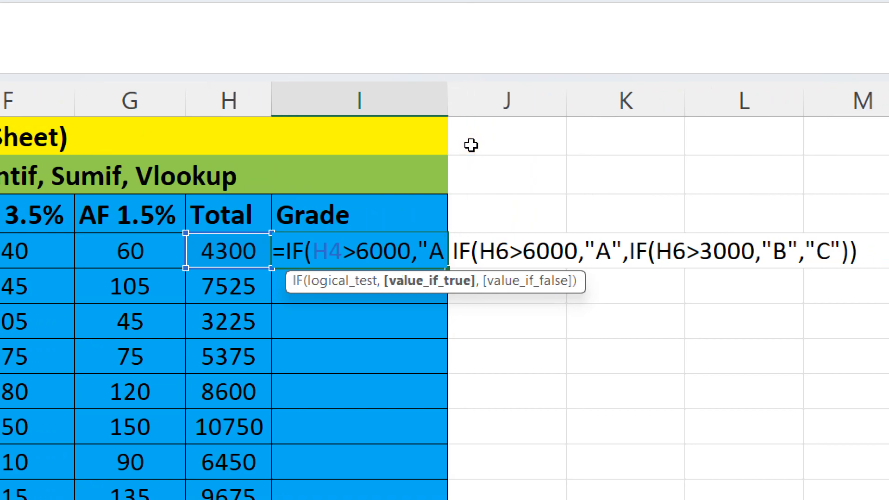
pyautogui.write('",')
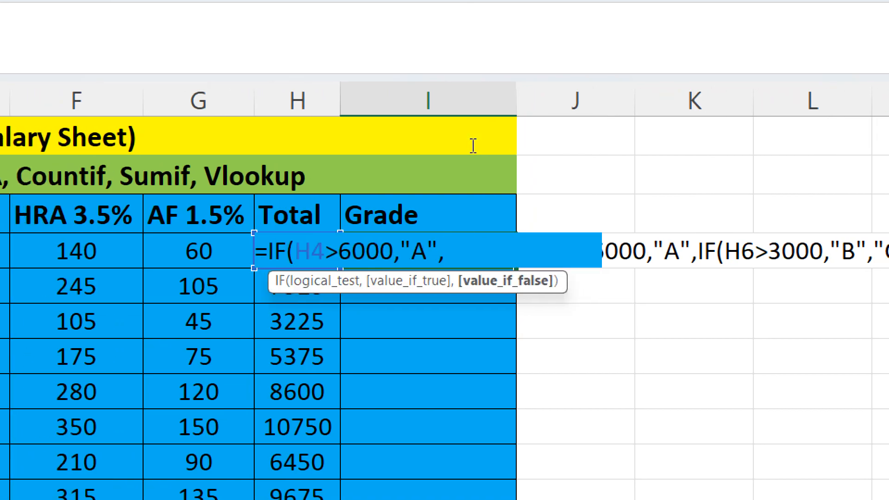
# - Nest a second IF in the I4 Grade formula that tests H4>3000
pyautogui.write('if')
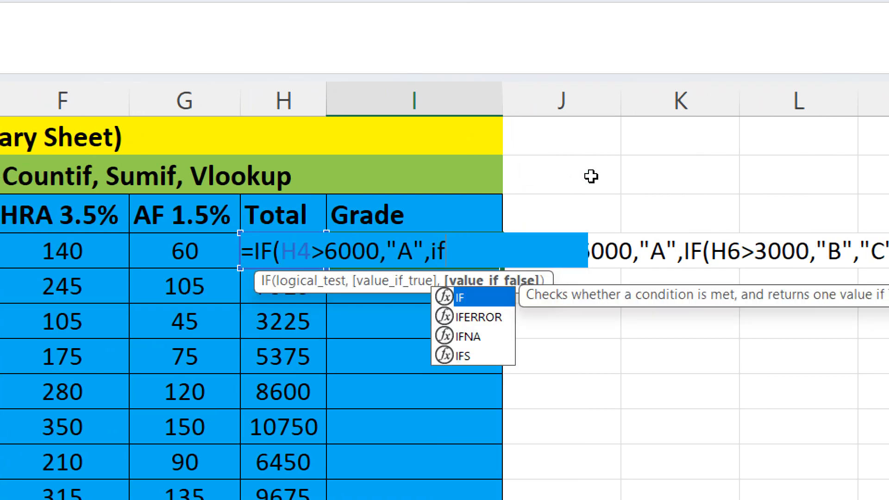
pyautogui.press('Tab')
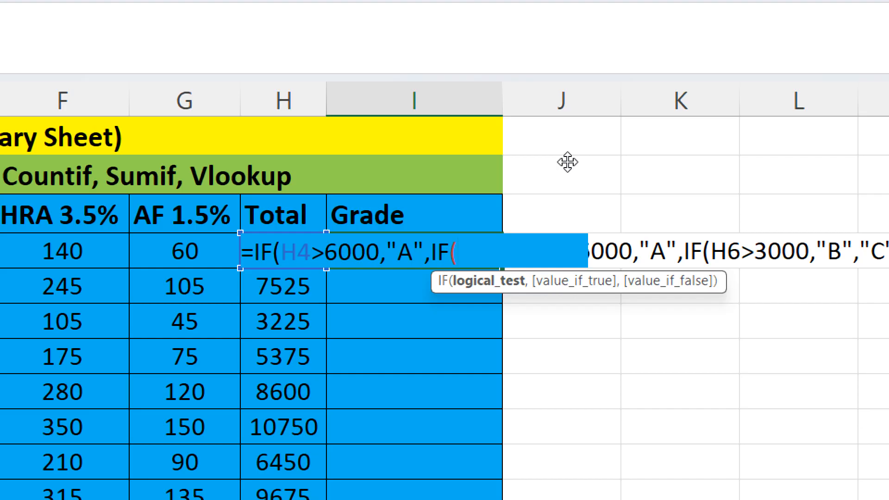
pyautogui.write('H$')
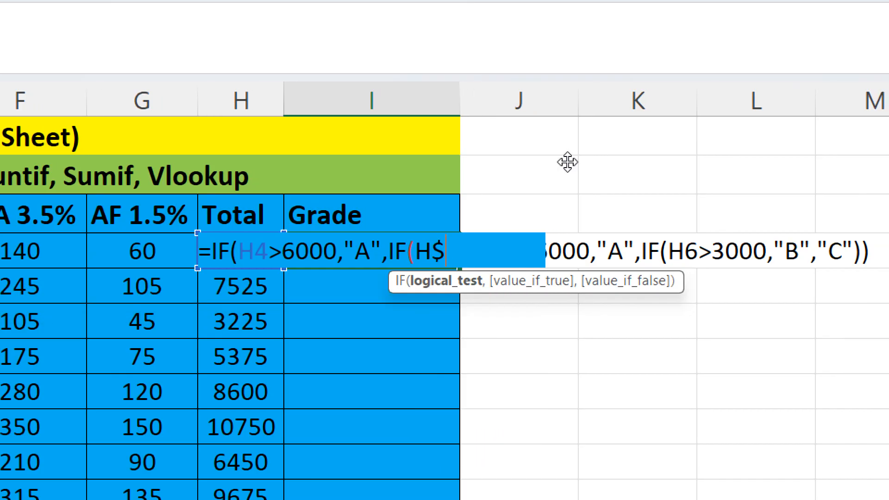
pyautogui.press('BackSpace')
pyautogui.write('4')
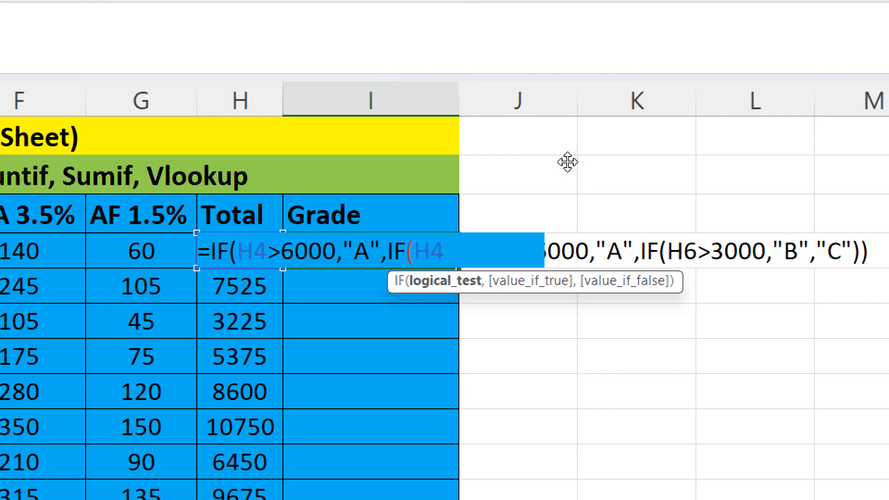
pyautogui.write('>')
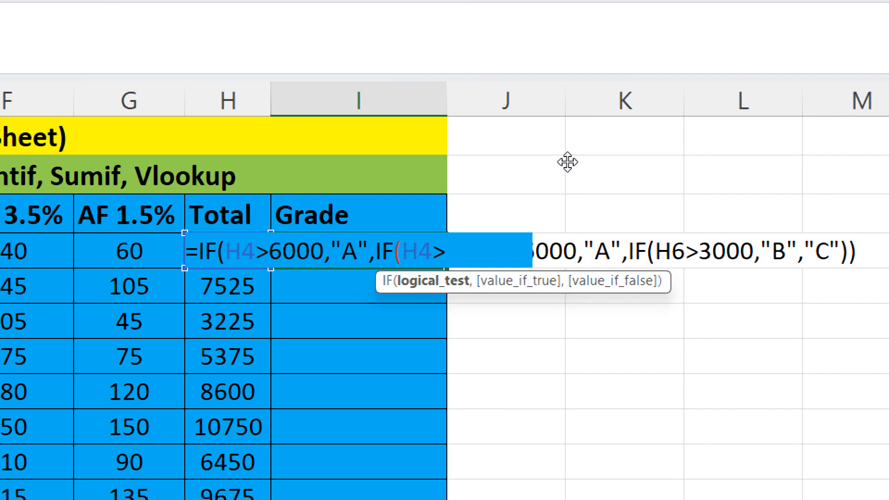
pyautogui.write('300')
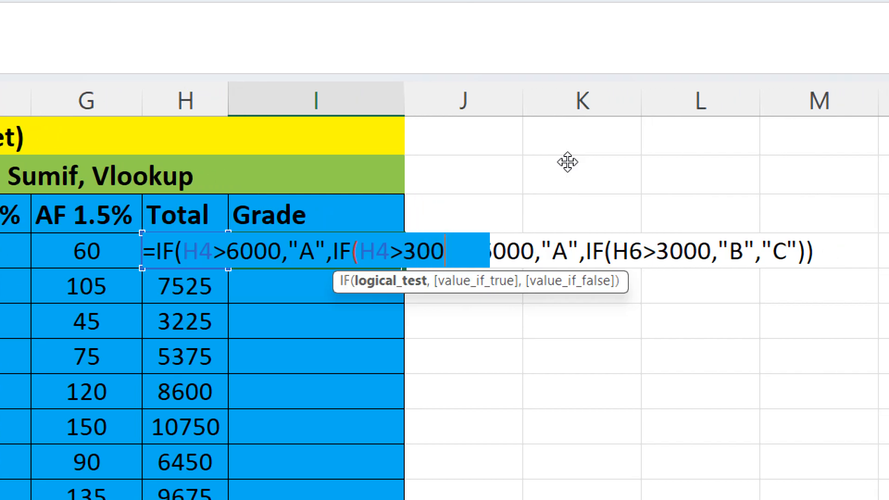
pyautogui.write('0,')
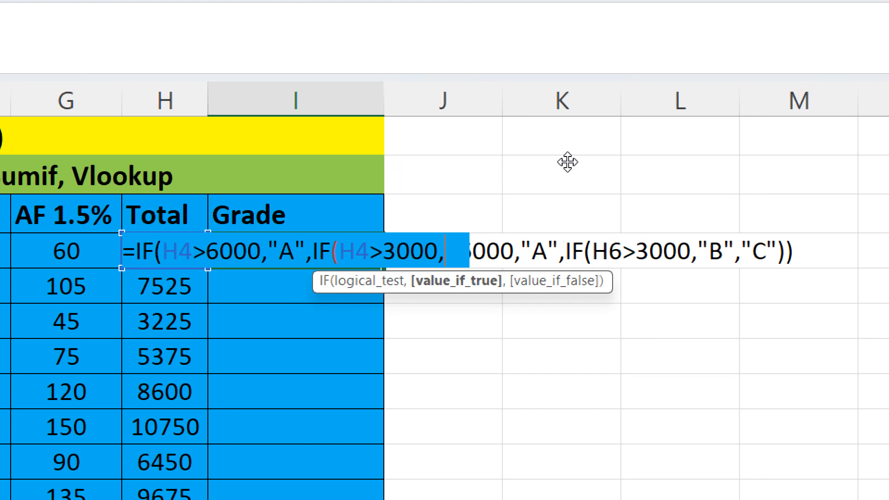
# - Complete the I4 Grade formula with "B" if true and "C" if false, and fill it down through I11
pyautogui.write('"')
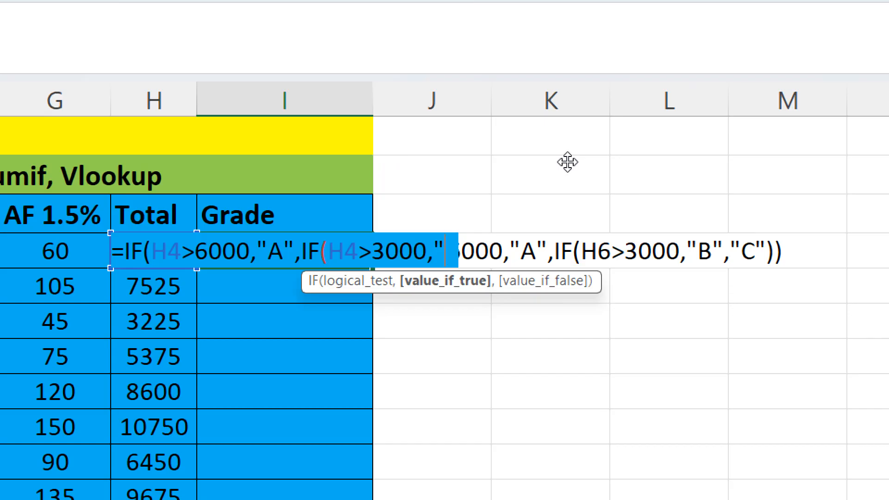
pyautogui.write('B')
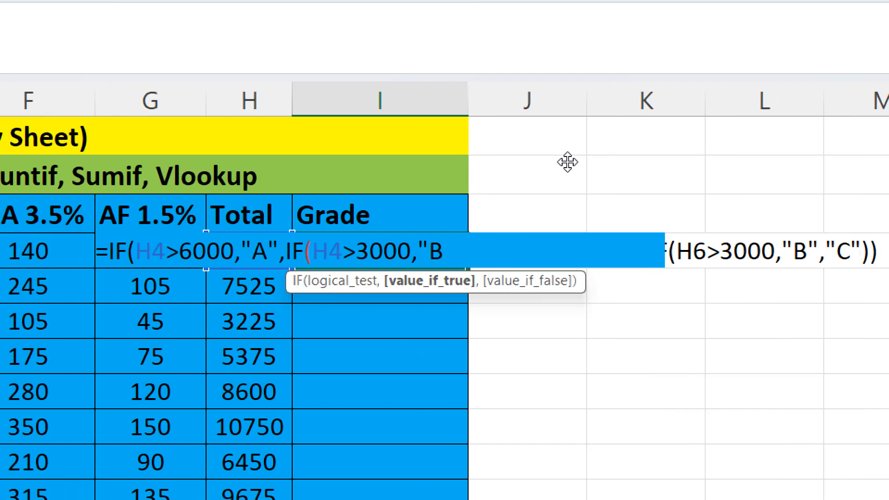
pyautogui.write('",')
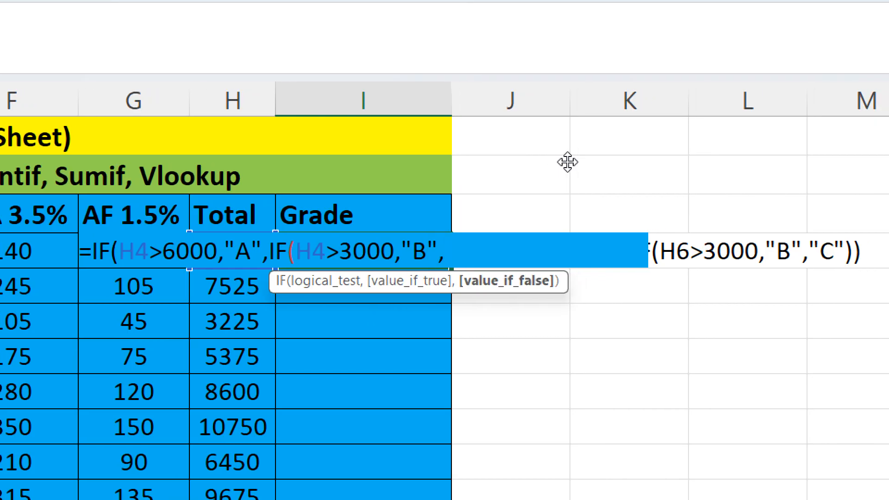
pyautogui.write('"C')
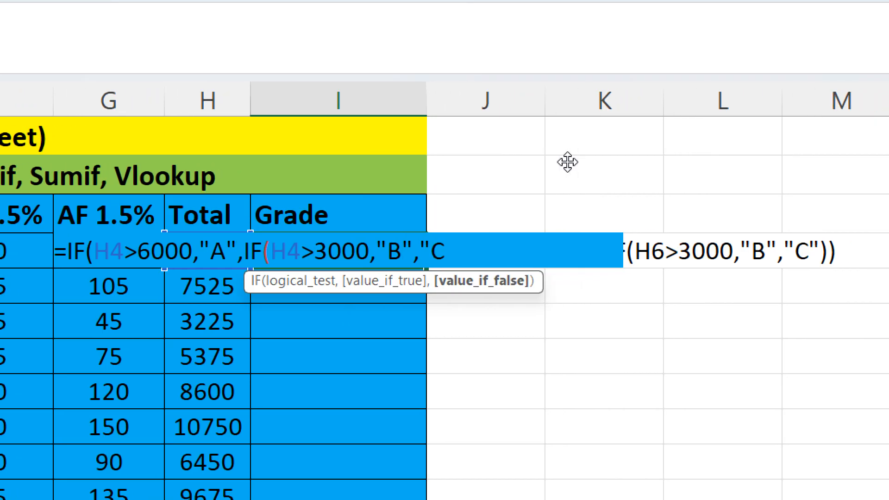
pyautogui.write('"')
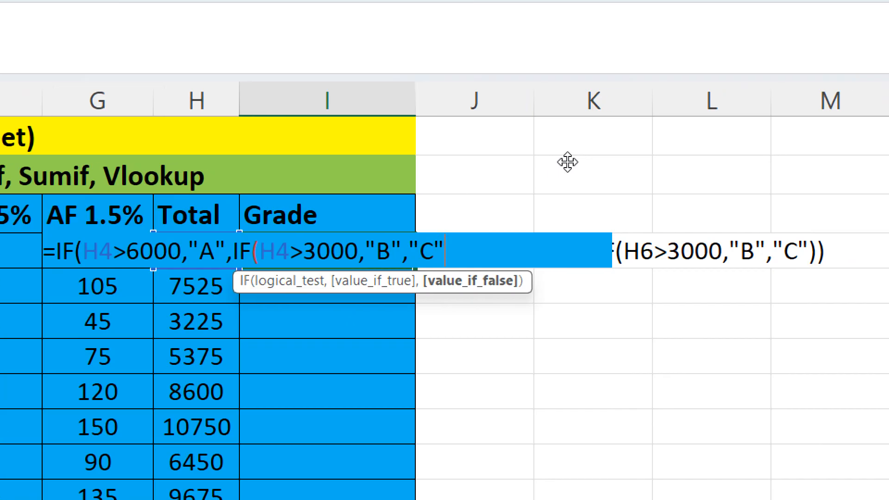
pyautogui.write('))')
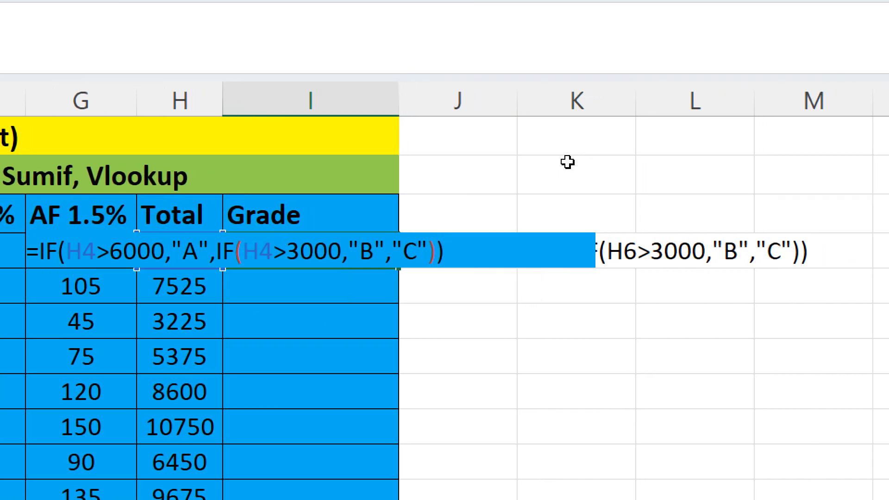
pyautogui.press('Return')
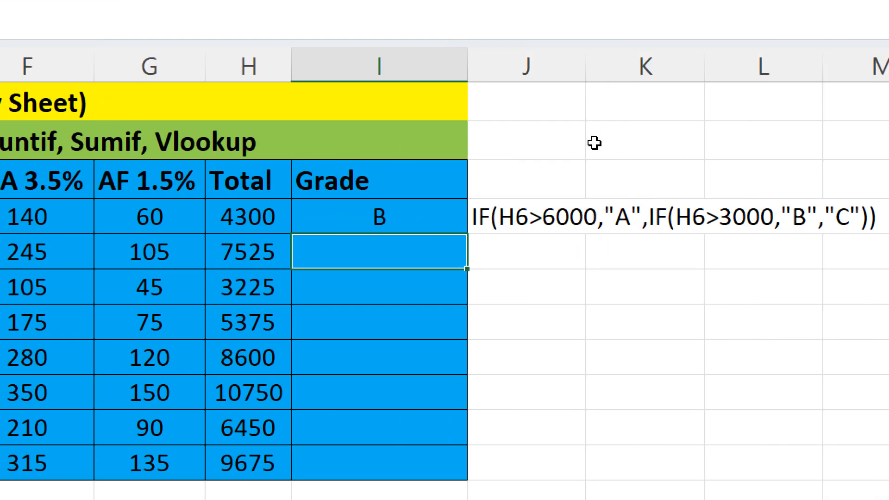
pyautogui.press('Up')
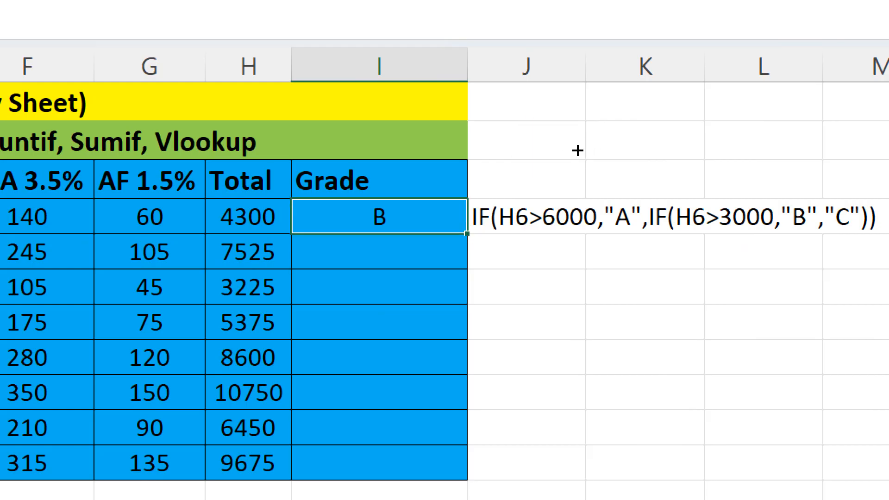
pyautogui.moveTo(577, 149); pyautogui.dragTo(579, 267)
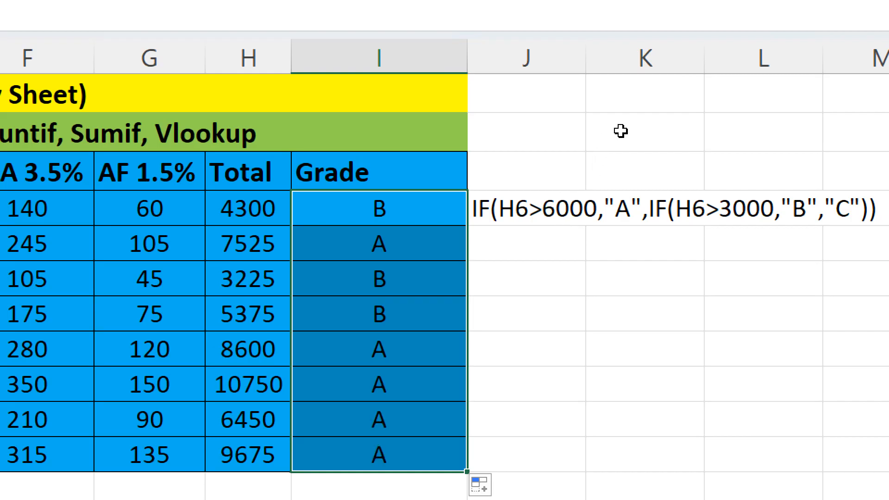
# - Correct the formula note in J4 so both IF tests refer to H4 instead of H6
pyautogui.press('Right')
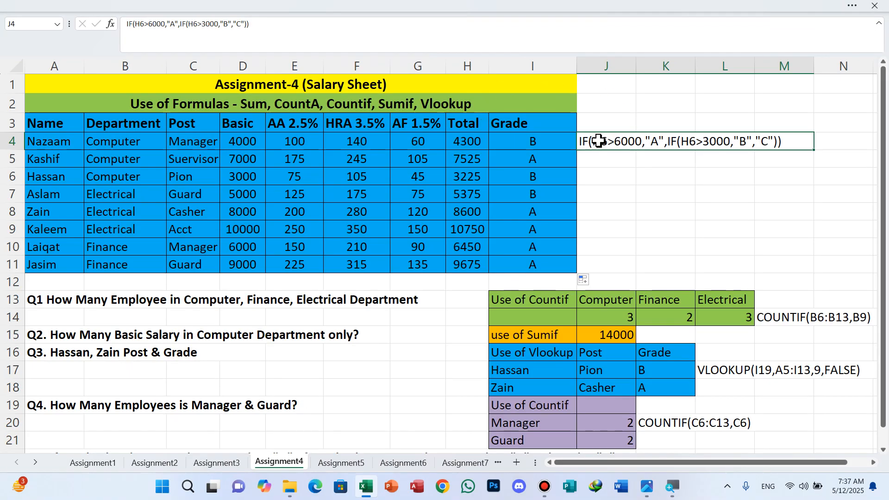
pyautogui.click(141, 24)
pyautogui.press('Delete')
pyautogui.write('4')
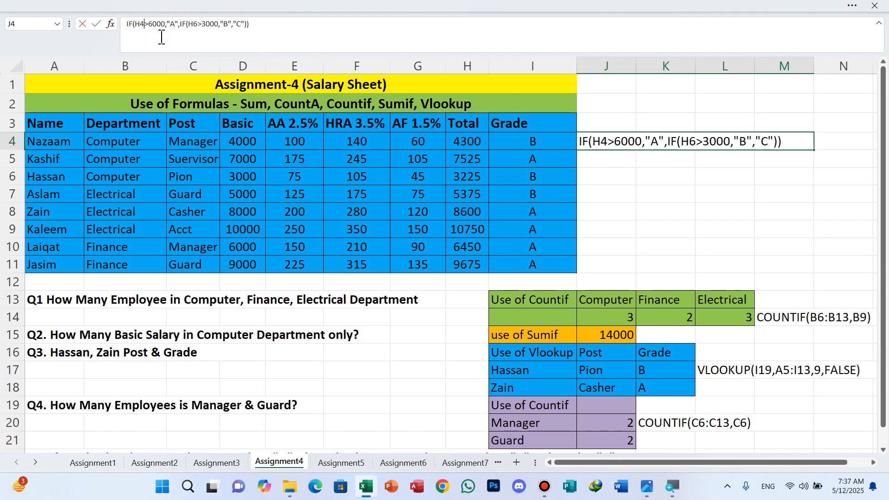
pyautogui.click(203, 31)
pyautogui.press('BackSpace')
pyautogui.write('4')
pyautogui.press('Return')
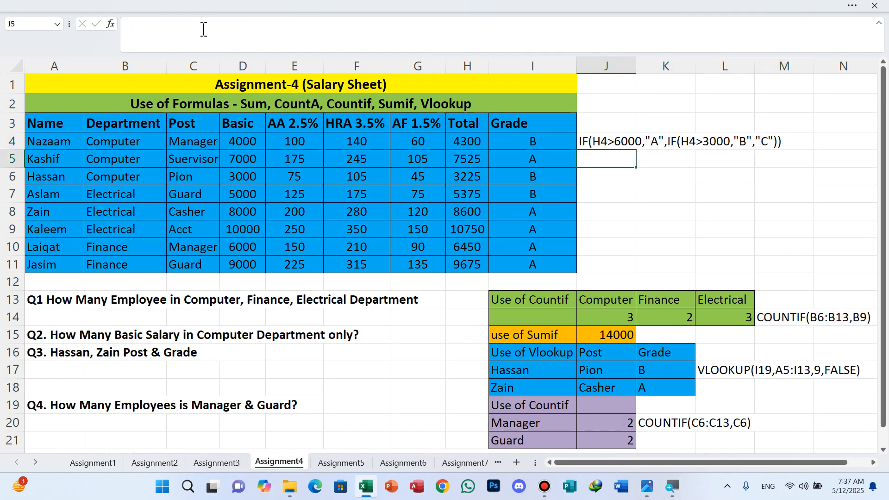
pyautogui.click(689, 198)
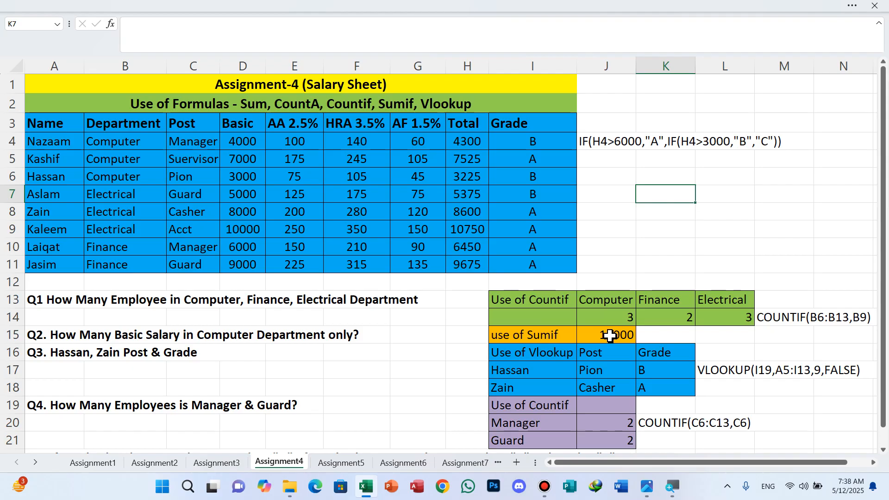
# - Clear the Countif results for Computer, Finance and Electrical in J14:L14
pyautogui.click(628, 315)
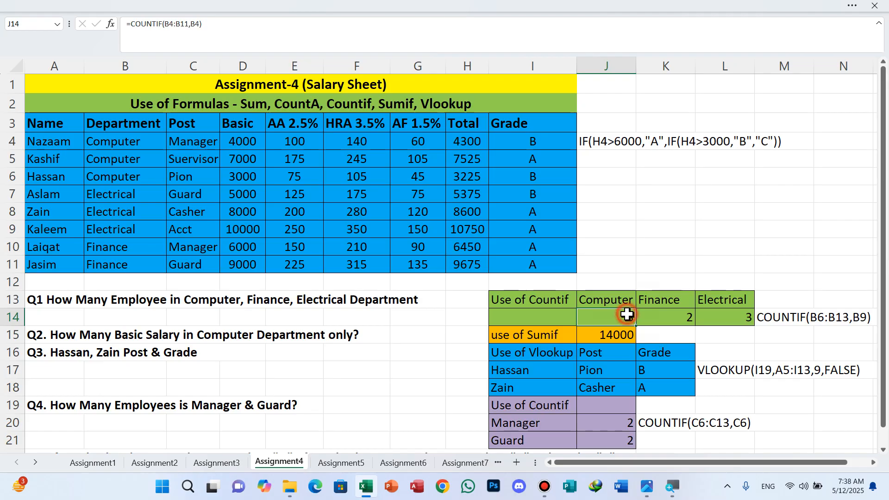
pyautogui.moveTo(623, 318); pyautogui.dragTo(714, 317)
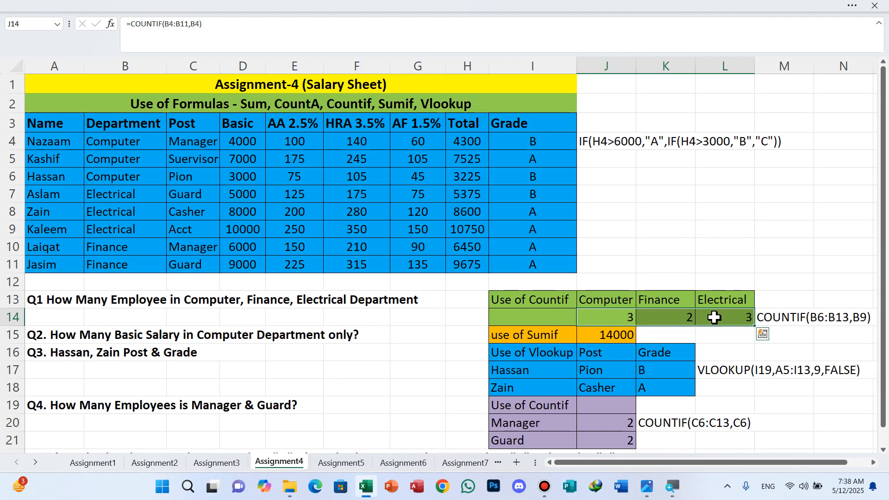
pyautogui.press('Delete')
# - Enter =COUNTIF(B4:B11,B6) in J14 to count the employees in the Computer department
pyautogui.click(614, 318)
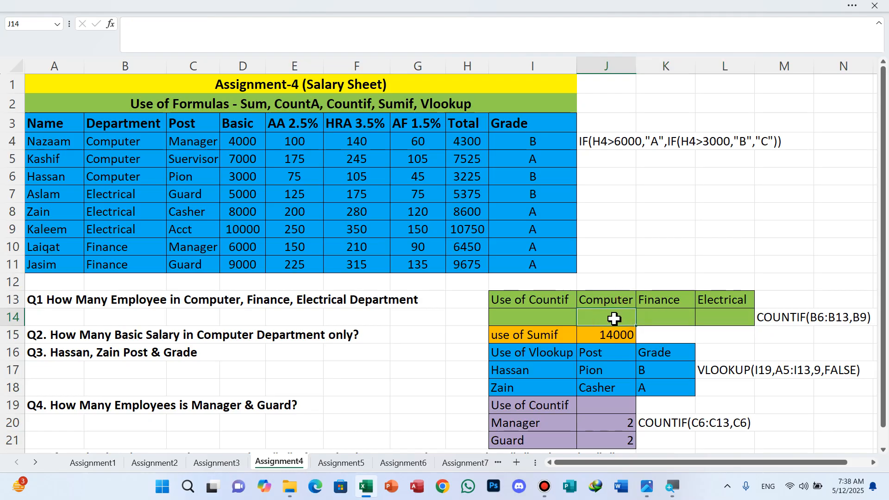
pyautogui.write('=')
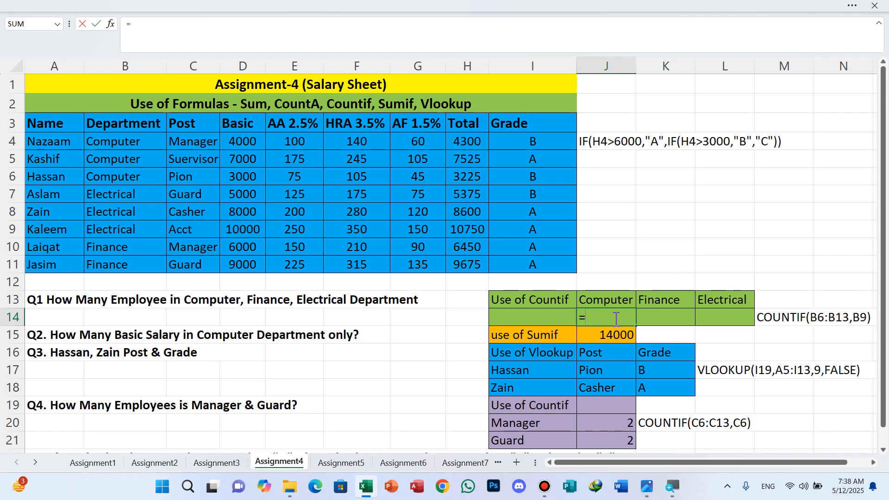
pyautogui.write('coun')
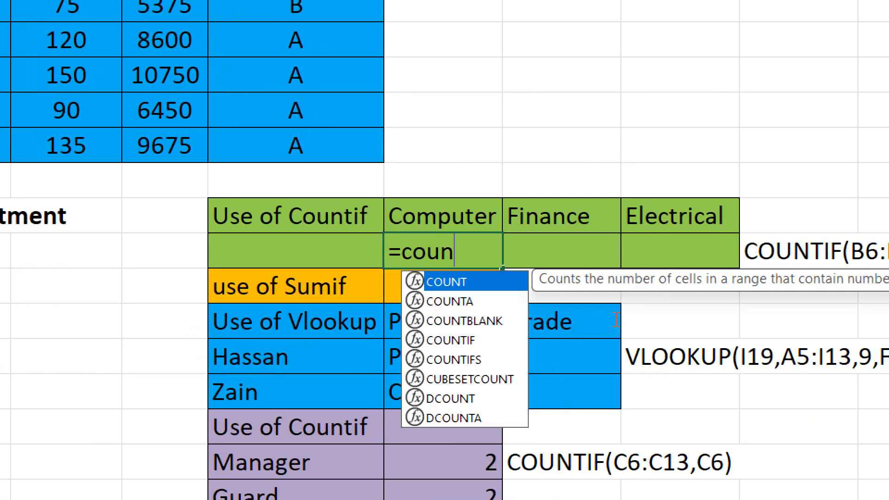
pyautogui.write('t')
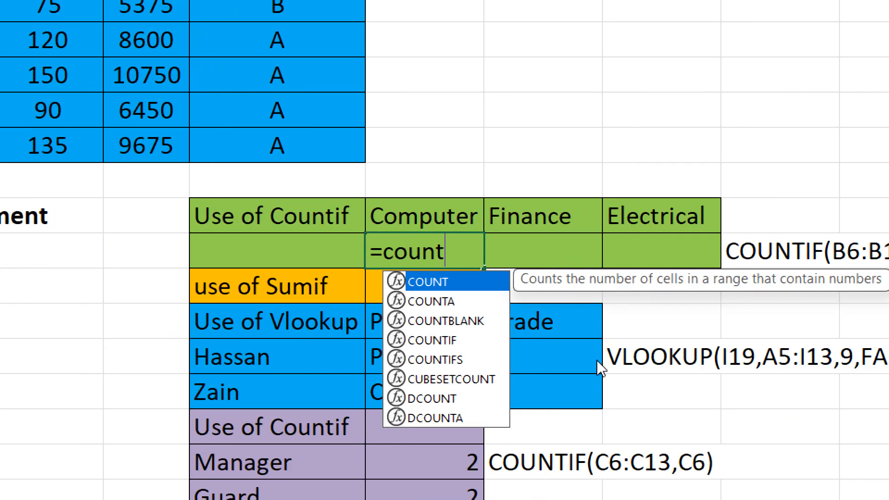
pyautogui.press('Down')
pyautogui.press('Down')
pyautogui.press('Down')
pyautogui.press('Tab')
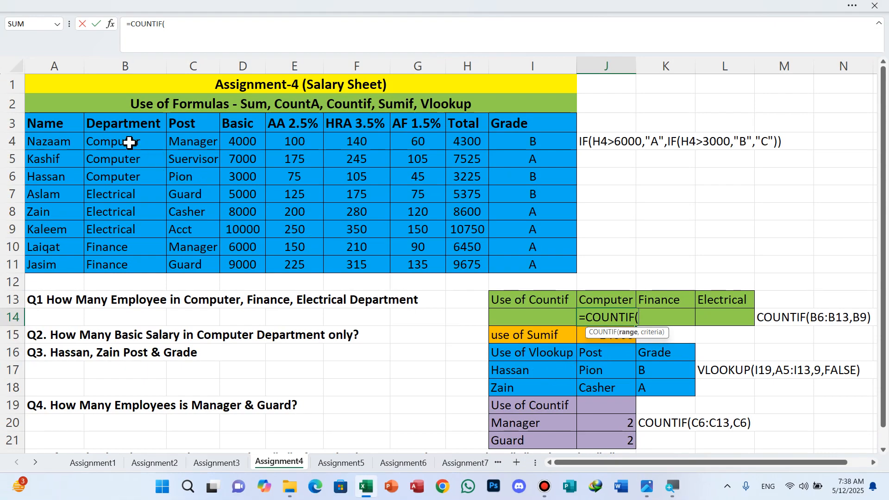
pyautogui.moveTo(129, 143); pyautogui.dragTo(128, 261)
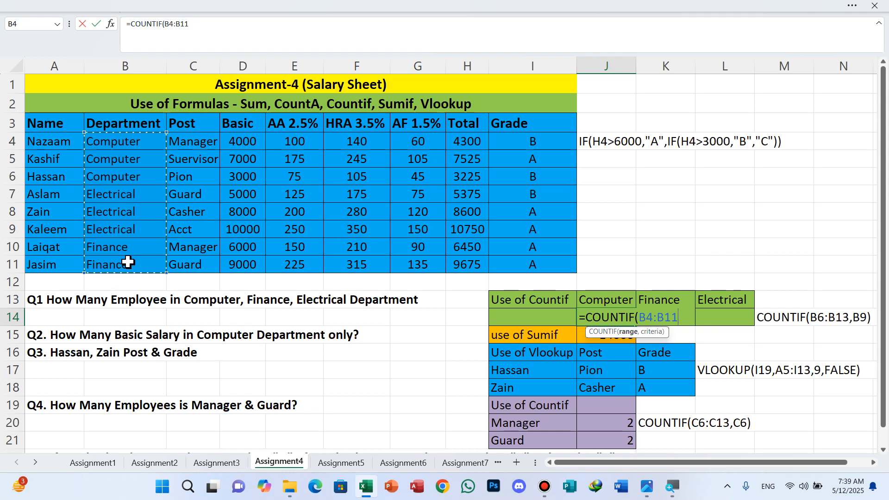
pyautogui.write(',')
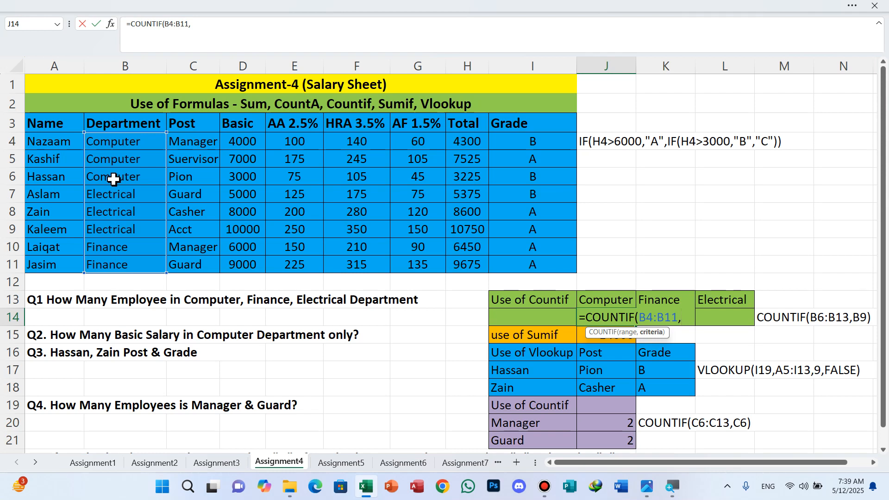
pyautogui.click(113, 179)
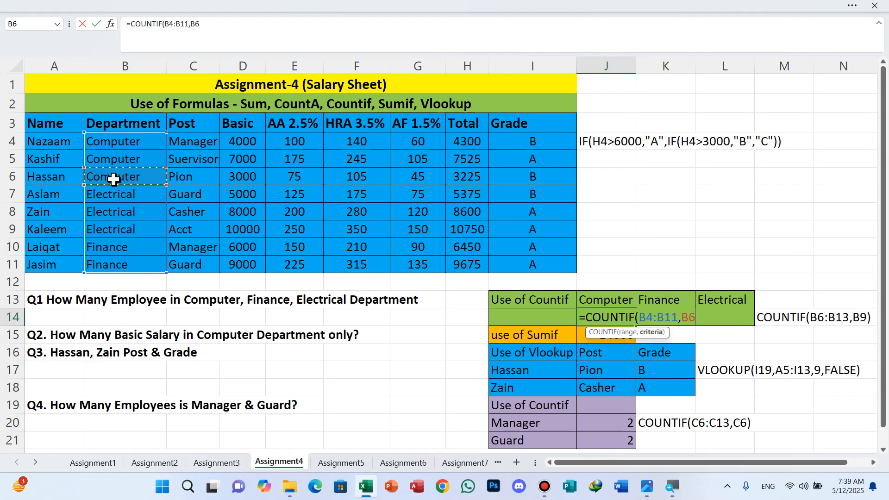
pyautogui.write(')')
pyautogui.press('Return')
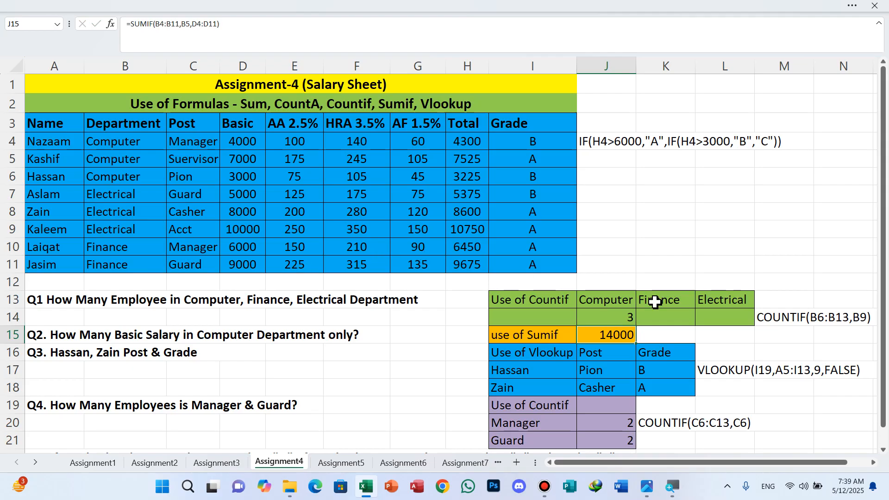
# - Enter =COUNTIF(B4:B11,B10) in K14 to count the employees in the Finance department
pyautogui.click(672, 318)
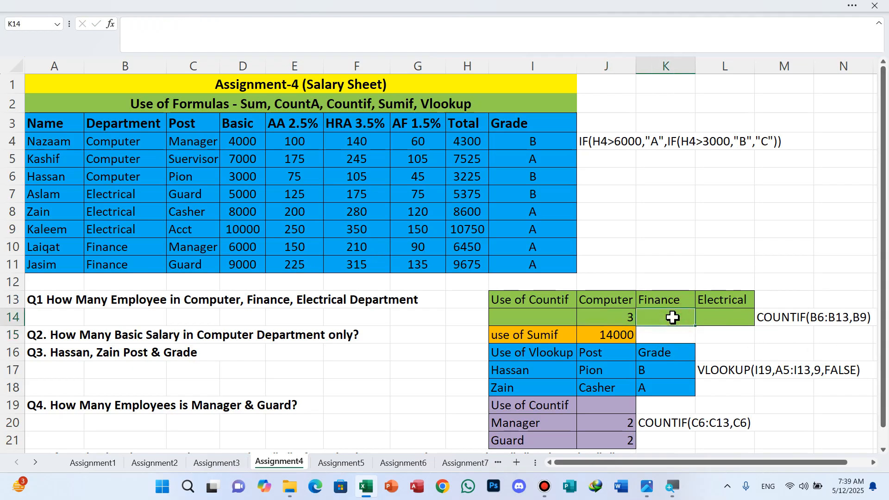
pyautogui.write('=coun')
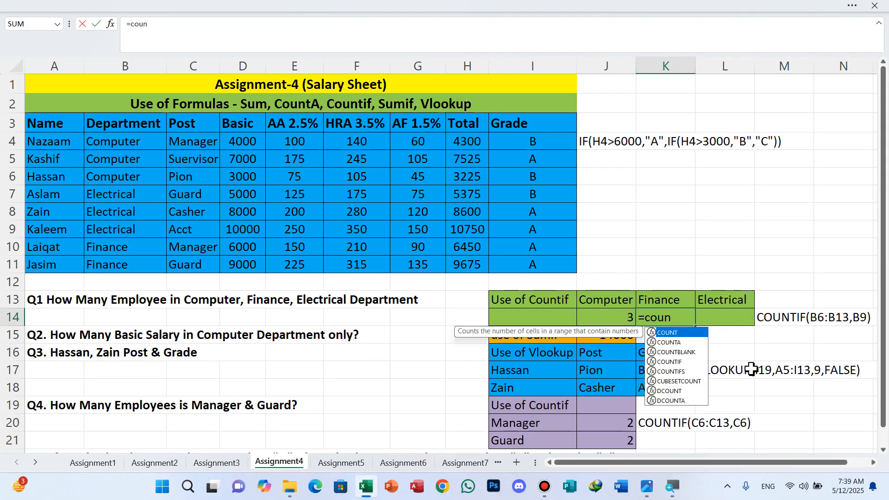
pyautogui.press('Escape')
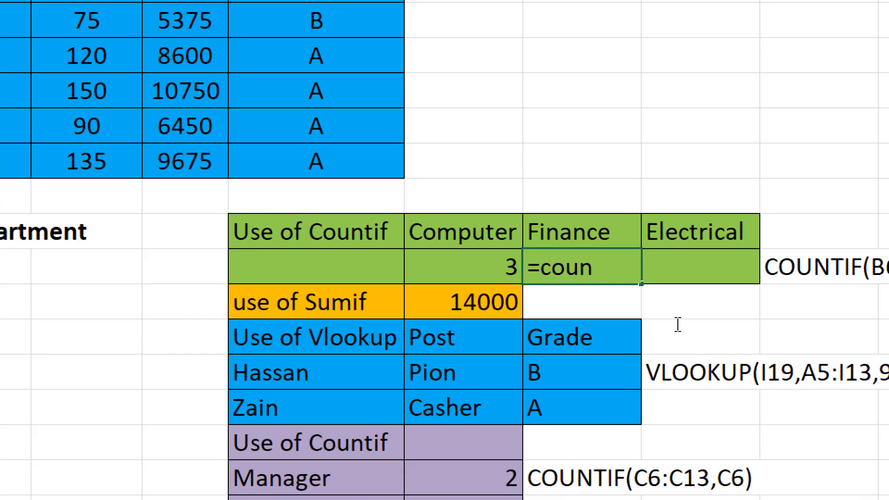
pyautogui.write('t')
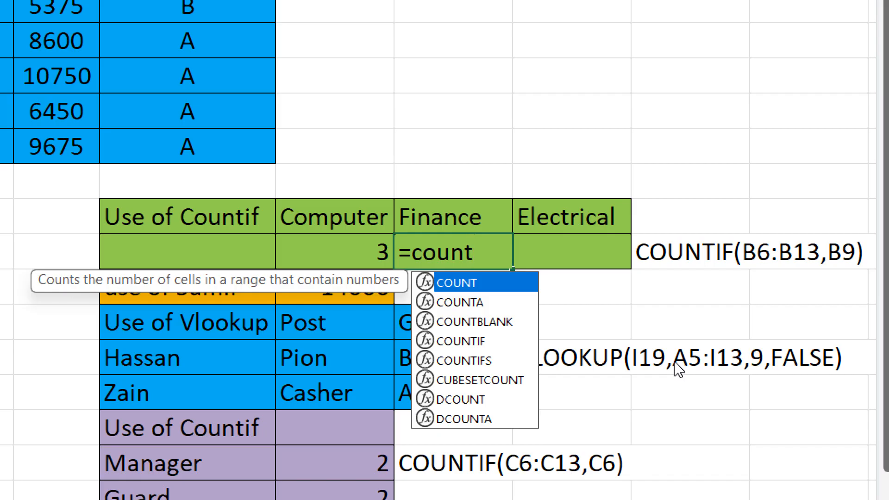
pyautogui.write('if')
pyautogui.press('Tab')
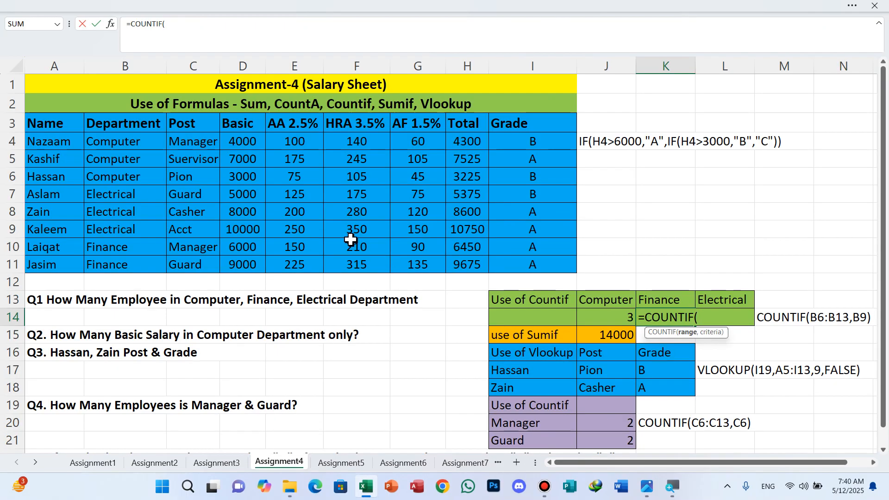
pyautogui.click(105, 145)
pyautogui.moveTo(105, 145); pyautogui.dragTo(134, 264)
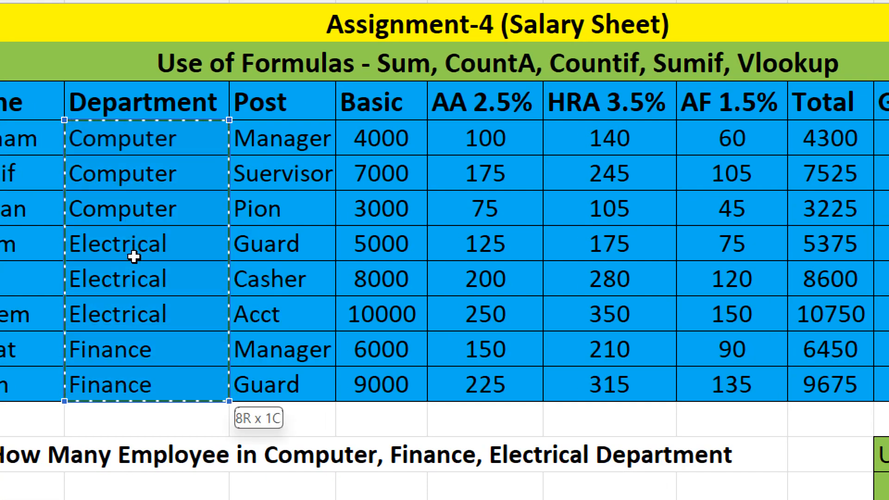
pyautogui.write(',')
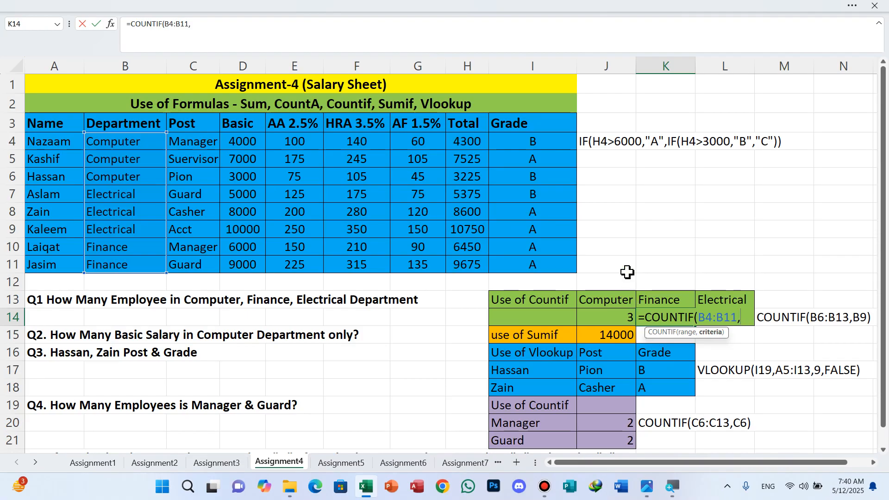
pyautogui.click(127, 249)
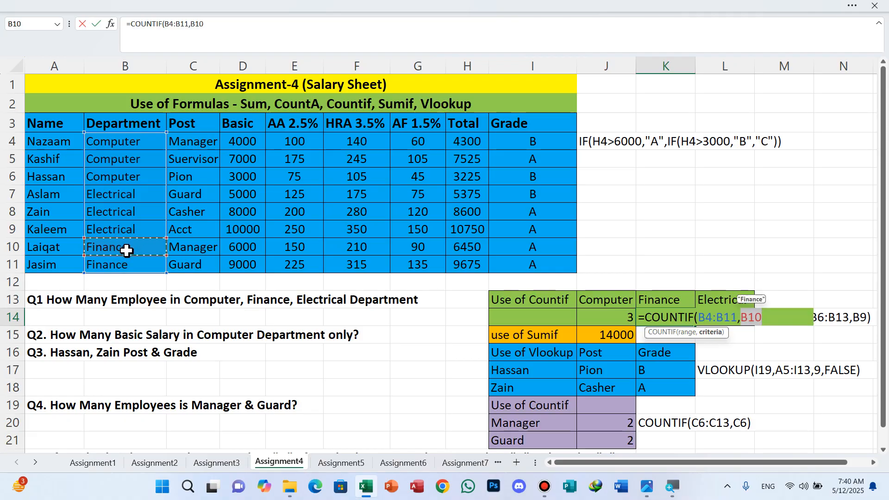
pyautogui.write(')')
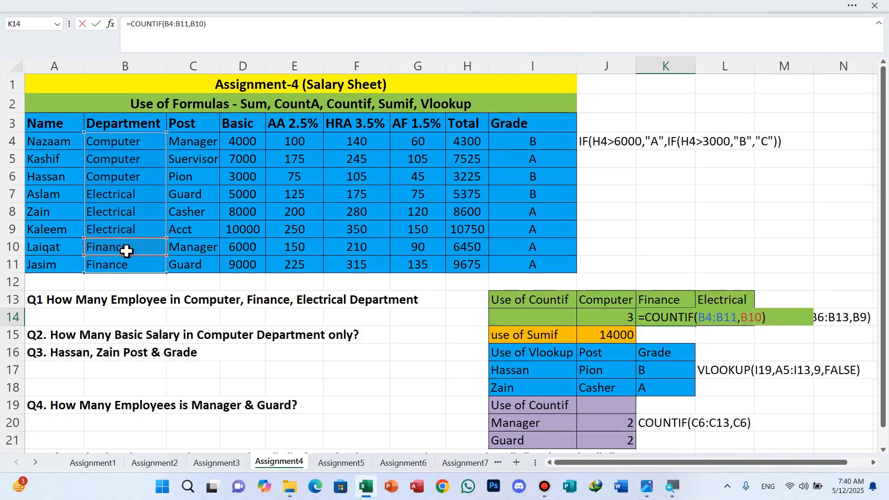
pyautogui.press('Return')
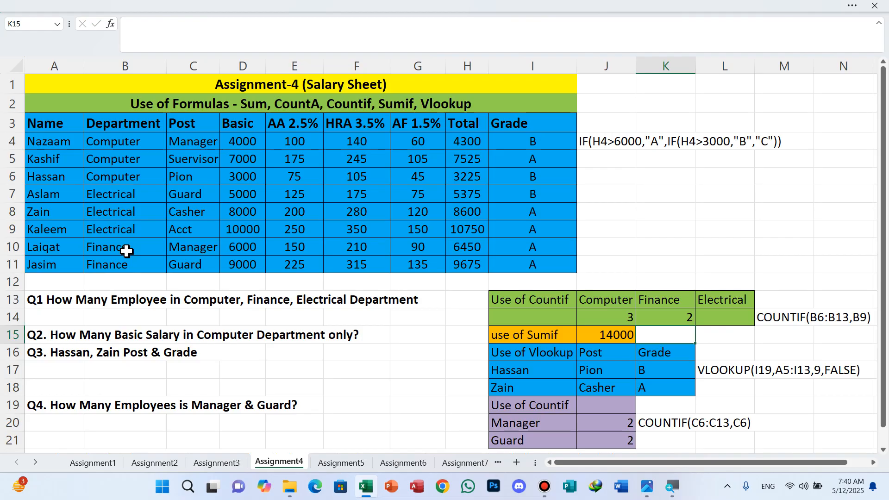
# - Enter =COUNTIF(B4:B11,B7) in L14 to count the employees in the Electrical department
pyautogui.click(719, 318)
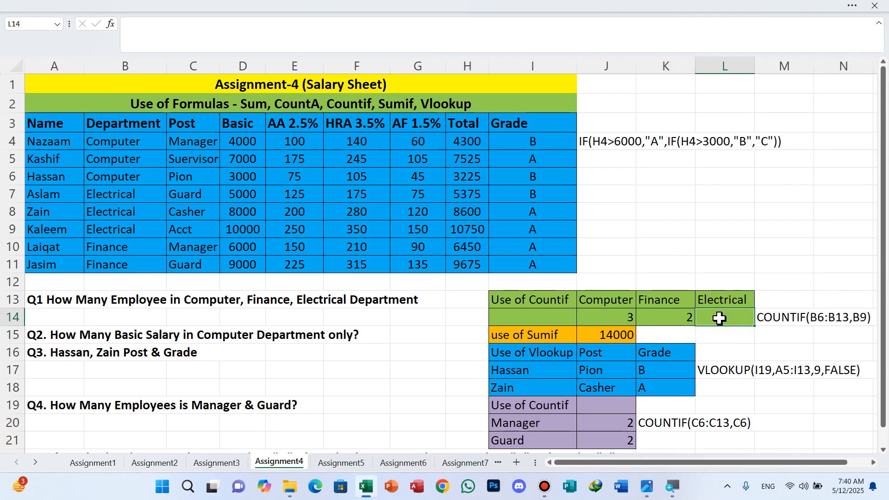
pyautogui.write('=')
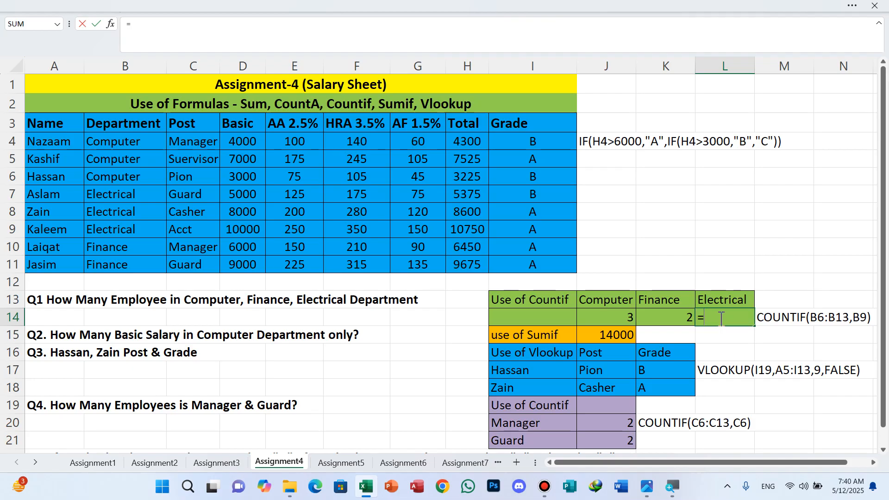
pyautogui.write('coun')
pyautogui.press('super+plus')
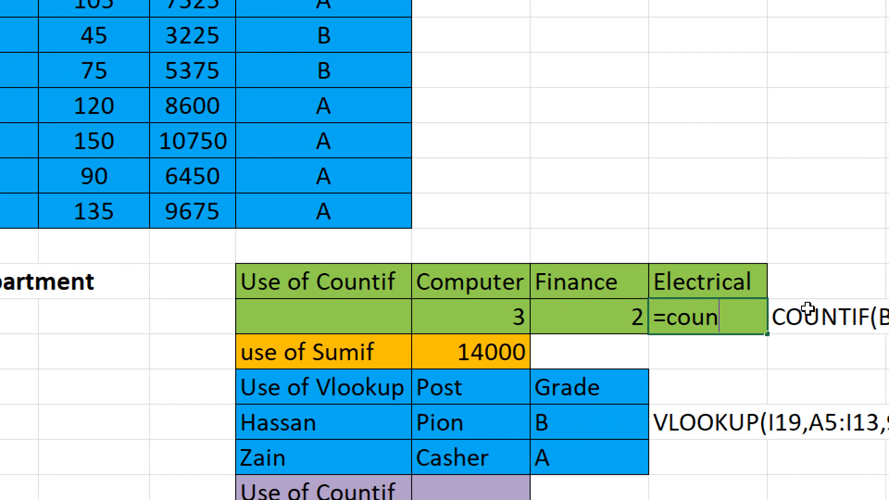
pyautogui.write('t')
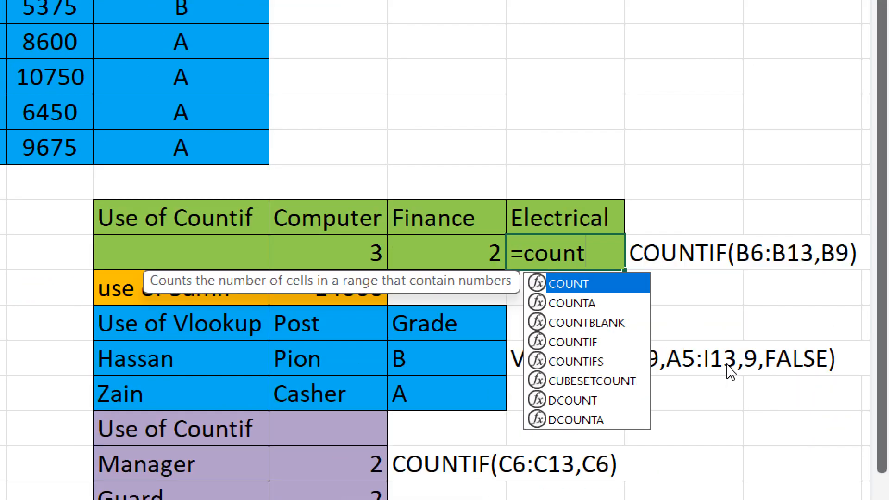
pyautogui.press('Down')
pyautogui.press('Down')
pyautogui.press('Down')
pyautogui.press('Tab')
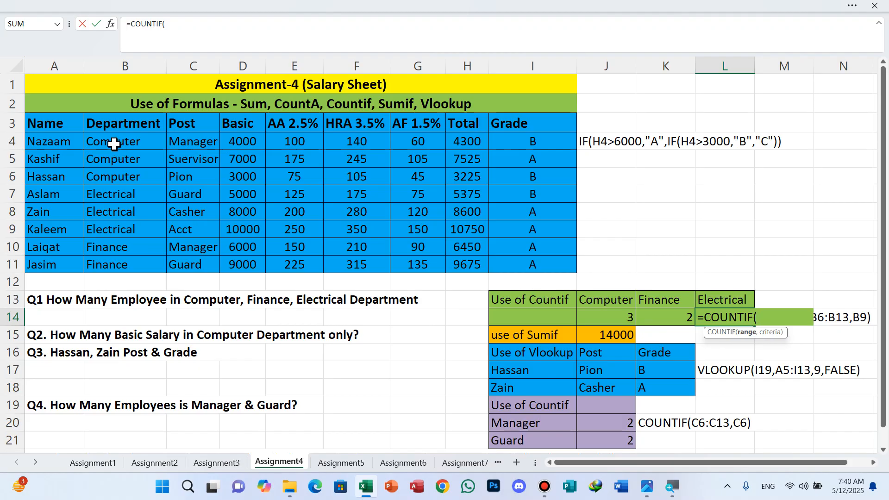
pyautogui.moveTo(116, 141); pyautogui.dragTo(117, 262)
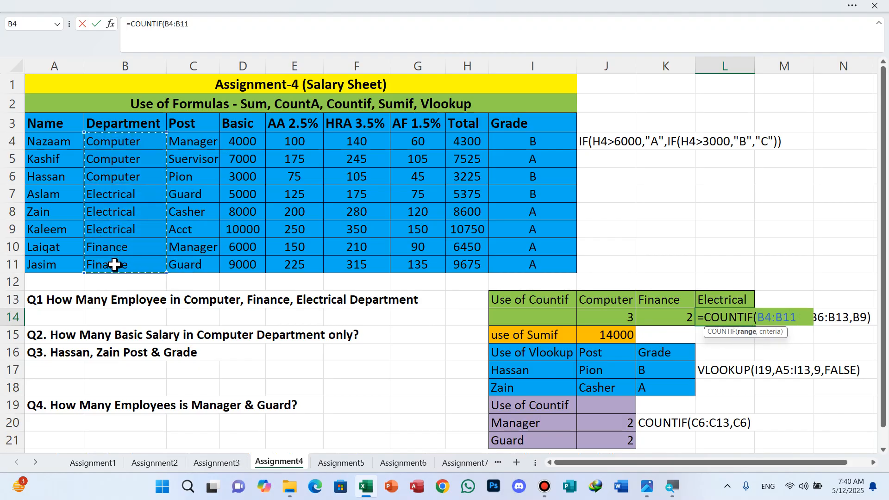
pyautogui.write(',')
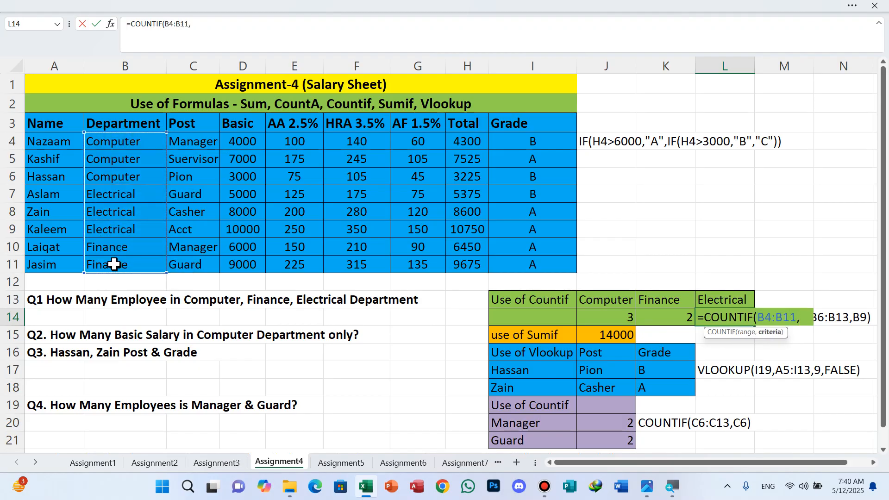
pyautogui.click(100, 198)
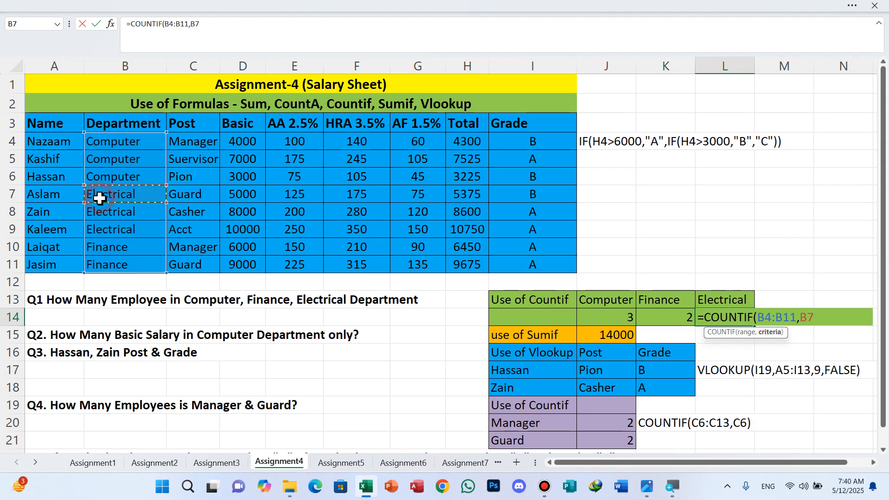
pyautogui.press('Return')
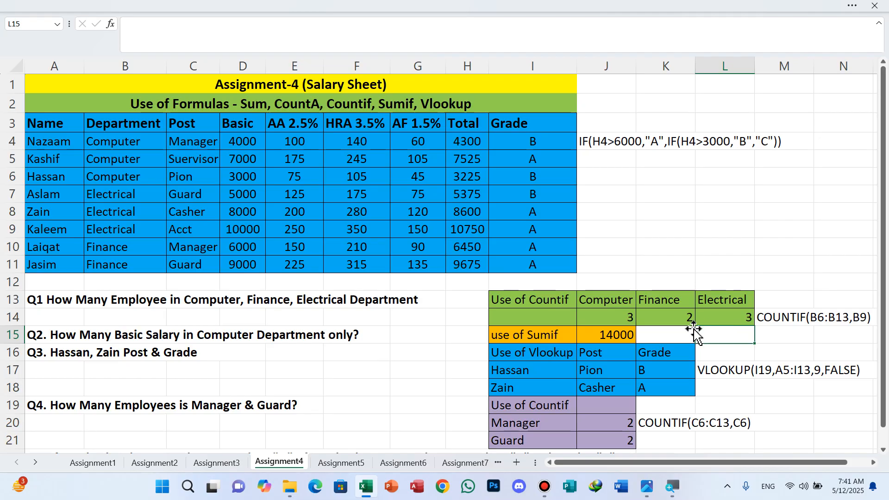
# - Replace the Sumif result in J15 with =SUMIF(B4:B11,B5,D4:D11) and select the Computer department's Basic salaries D4:D6 to check it
pyautogui.click(620, 337)
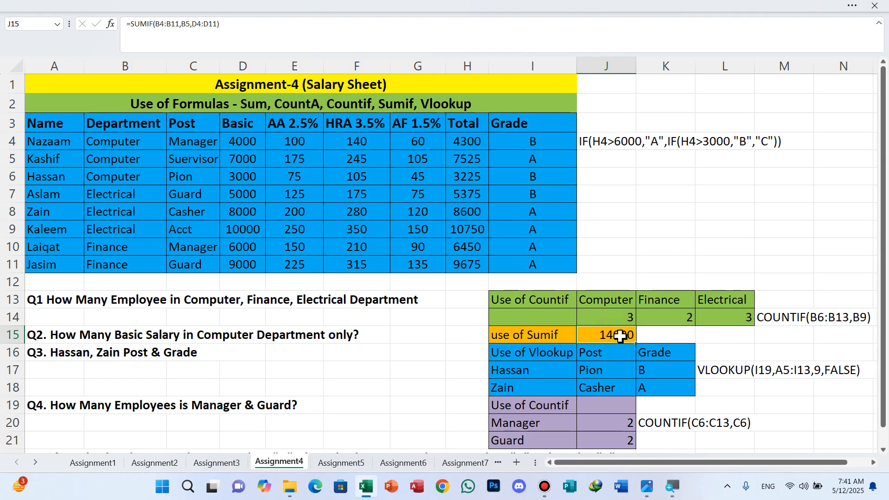
pyautogui.press('Delete')
pyautogui.write('=sum')
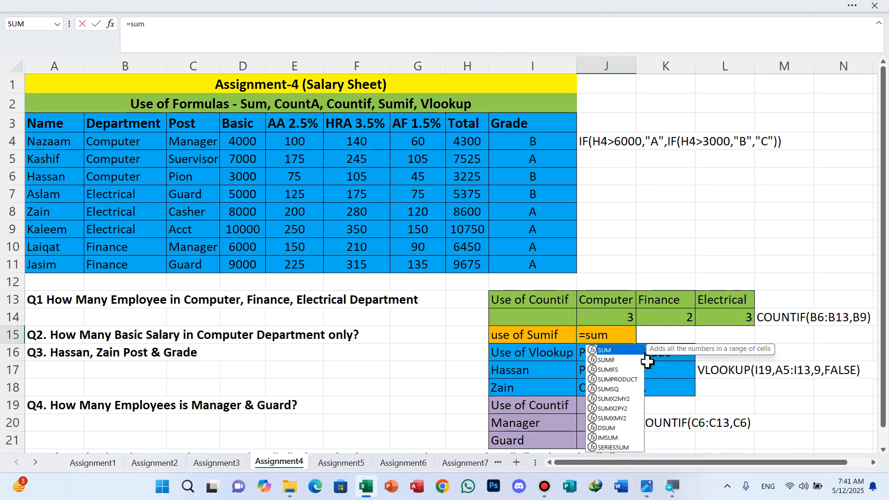
pyautogui.doubleClick(609, 360)
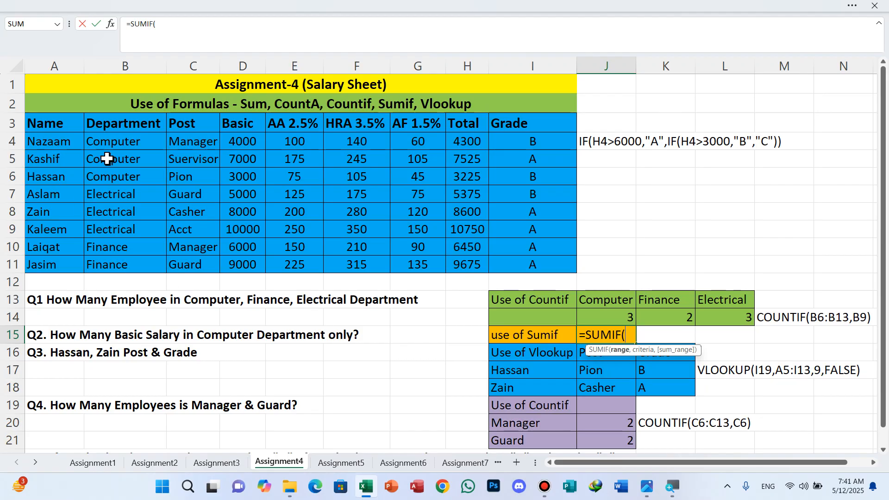
pyautogui.click(115, 144)
pyautogui.moveTo(116, 144); pyautogui.dragTo(128, 265)
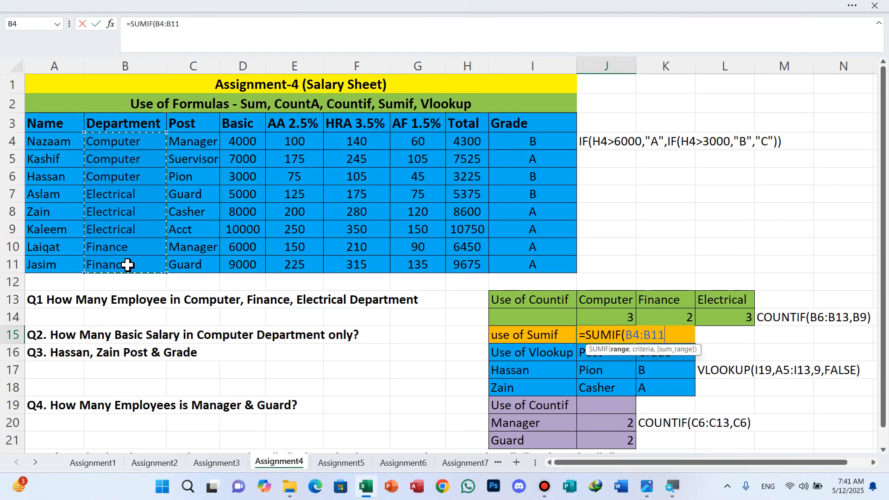
pyautogui.write(',')
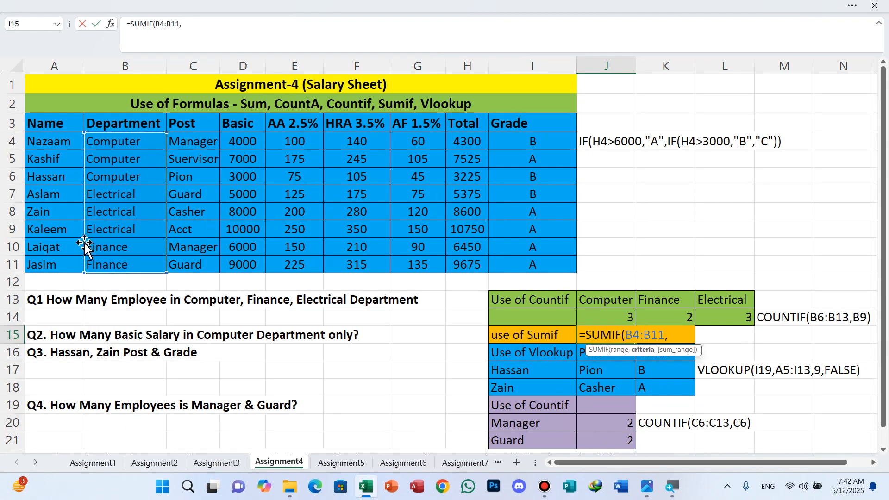
pyautogui.click(103, 159)
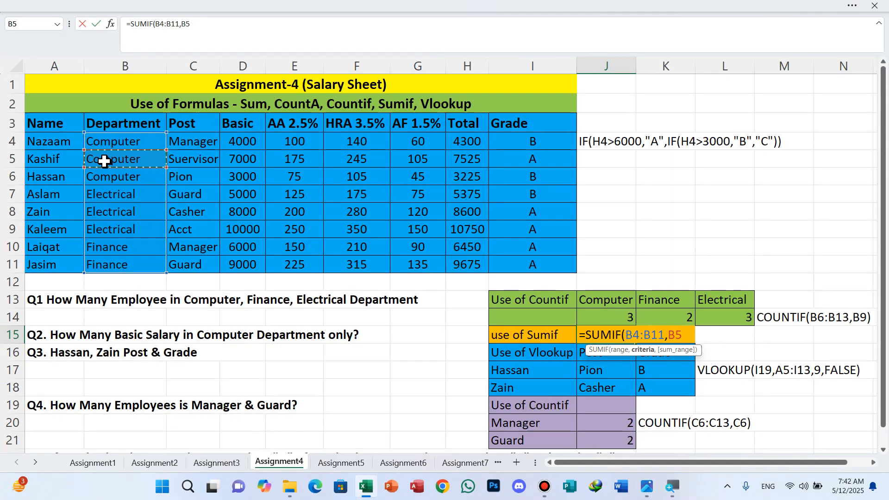
pyautogui.write(',')
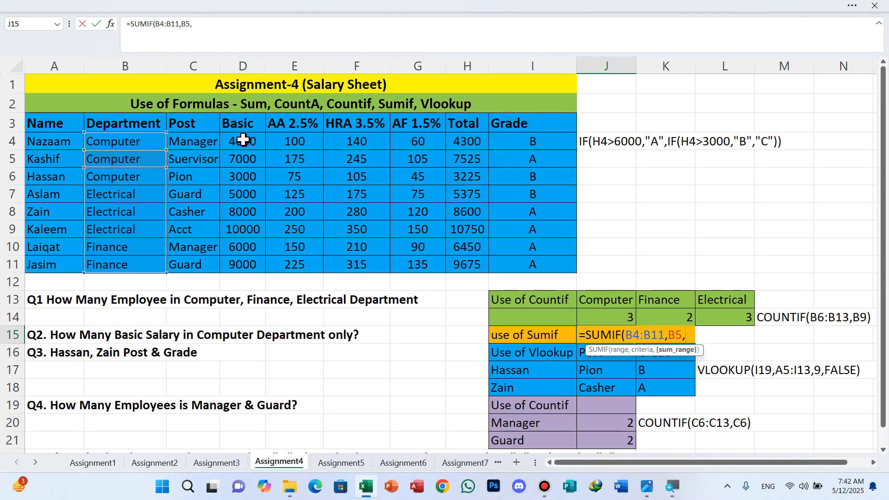
pyautogui.moveTo(243, 140); pyautogui.dragTo(236, 266)
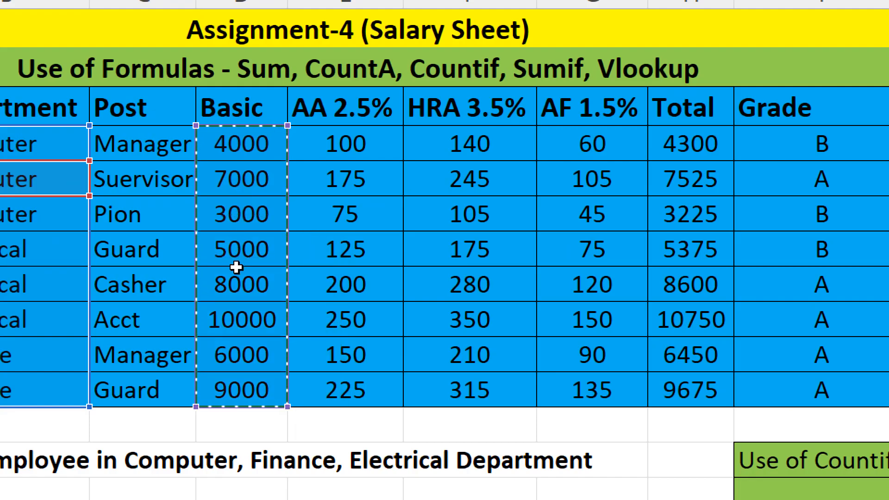
pyautogui.write(')')
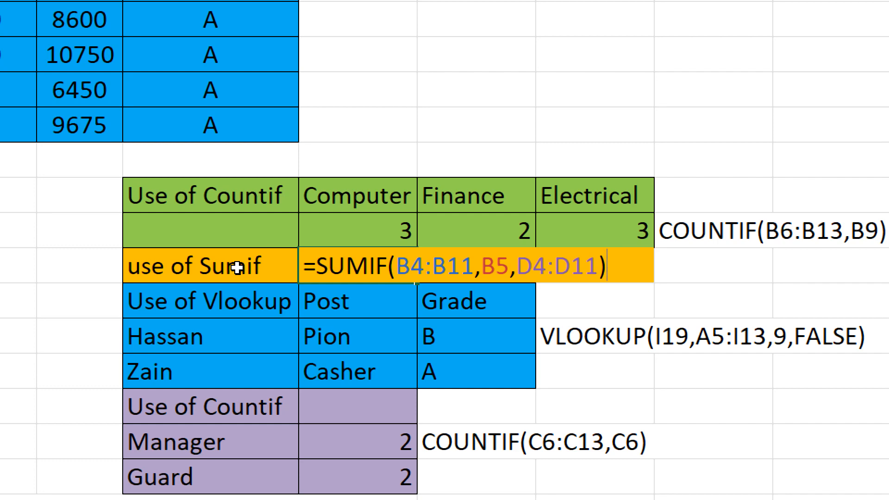
pyautogui.press('Return')
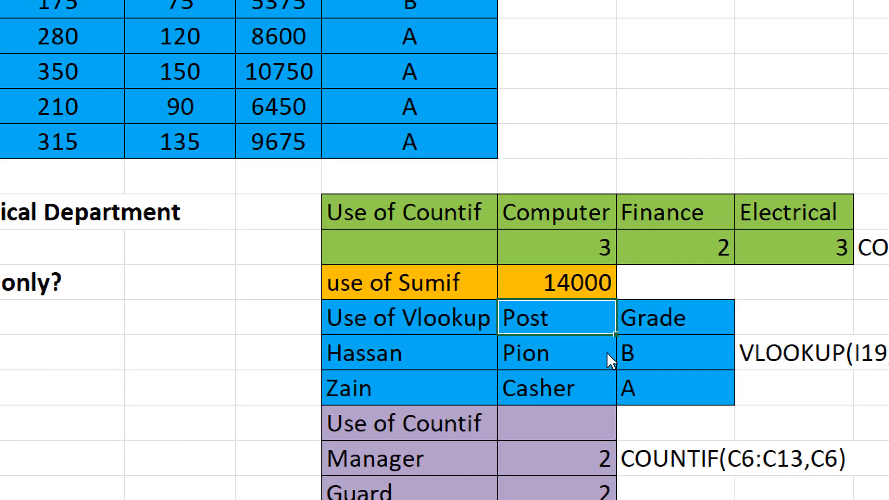
pyautogui.press('alt')
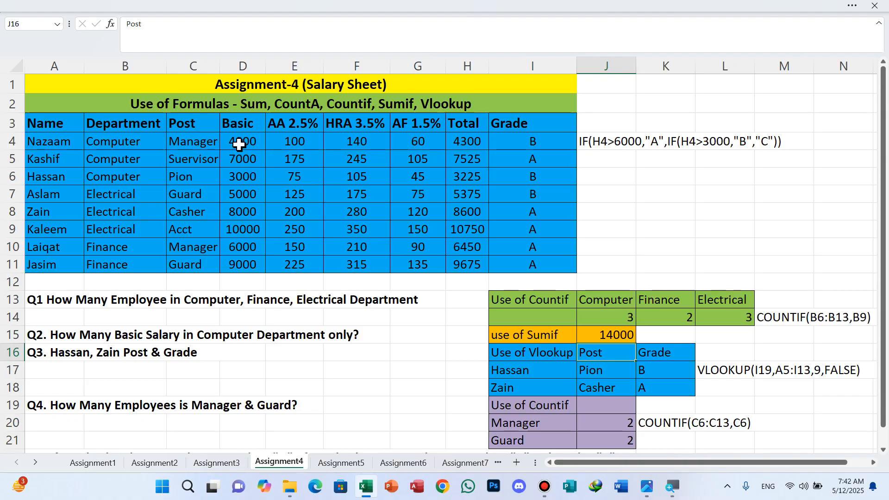
pyautogui.moveTo(239, 145); pyautogui.dragTo(241, 174)
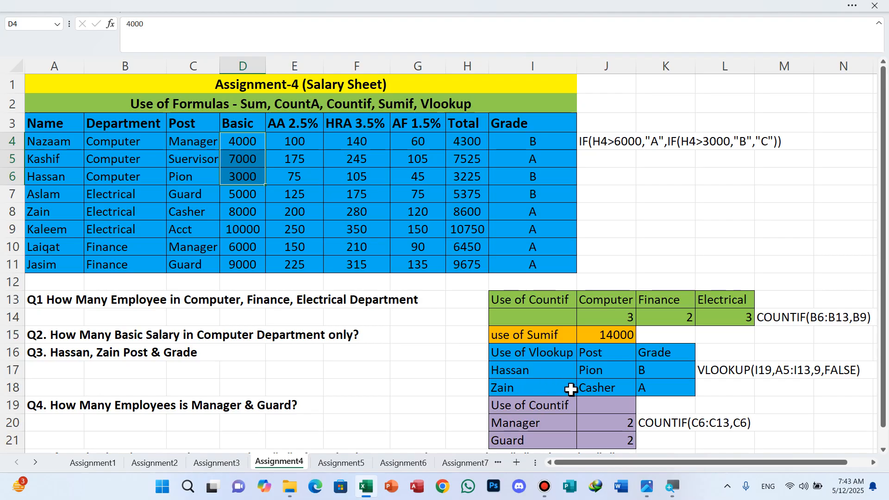
# - Clear the Vlookup results for Post and Grade in J17:K18
pyautogui.click(597, 372)
pyautogui.moveTo(597, 371); pyautogui.dragTo(645, 389)
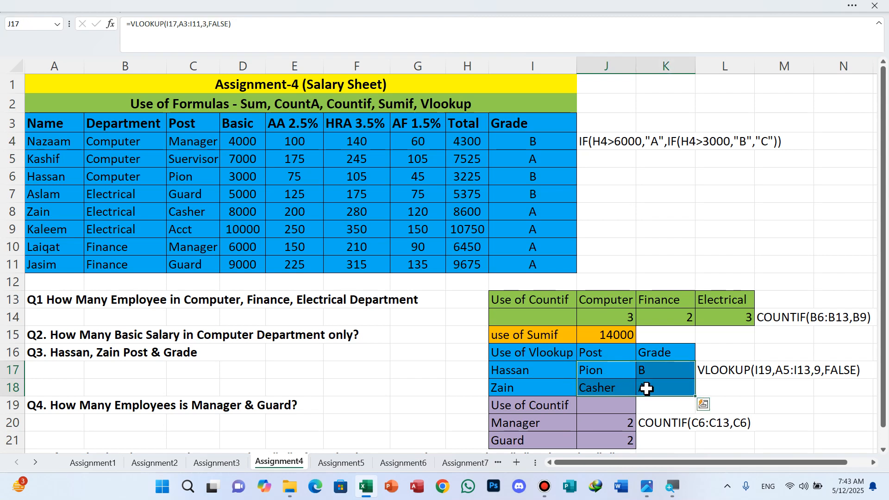
pyautogui.press('Delete')
# - Enter =VLOOKUP(I17,A3:I11,3,FALSE) in J17 to look up the first employee's Post, and fill the formula down to J18
pyautogui.click(607, 376)
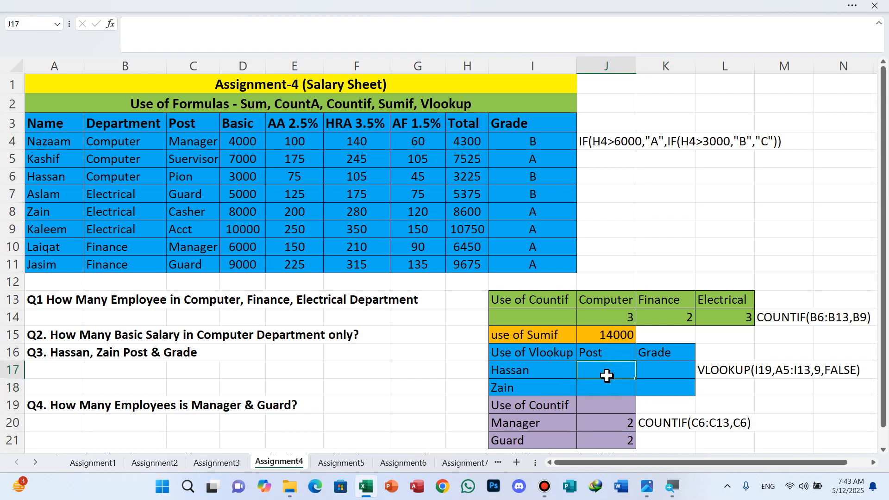
pyautogui.write('=vlo')
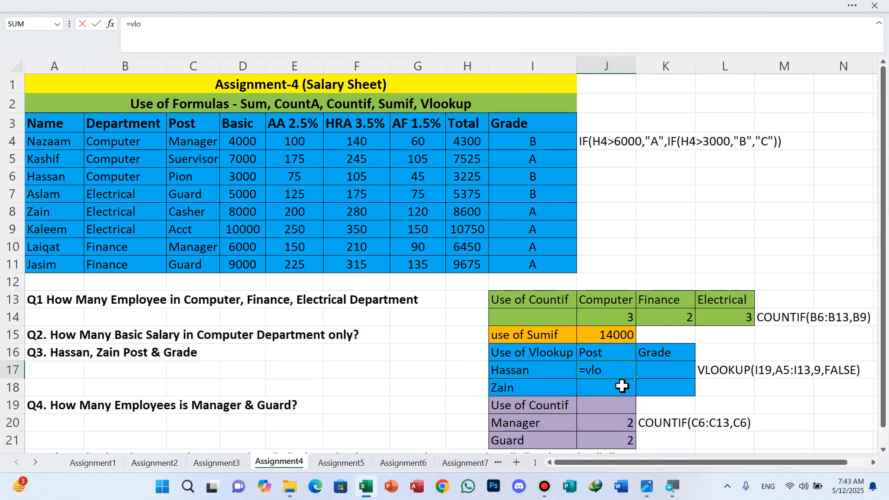
pyautogui.press('super+plus')
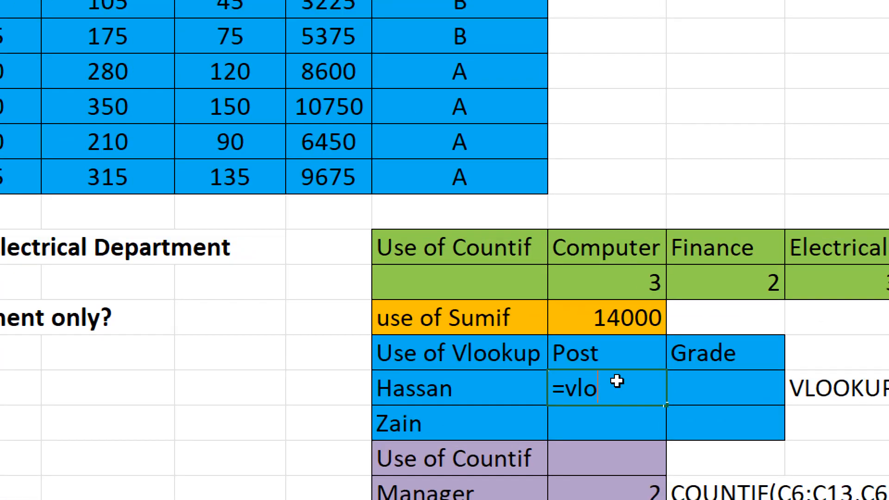
pyautogui.write('o')
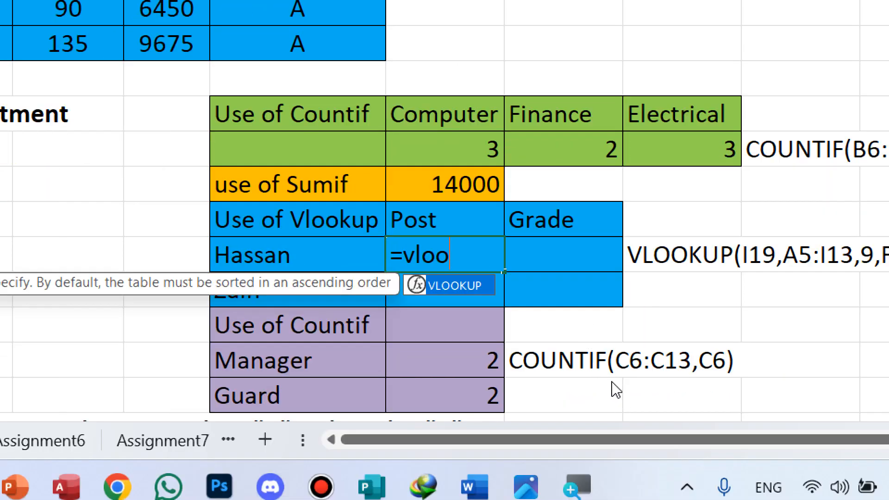
pyautogui.press('Tab')
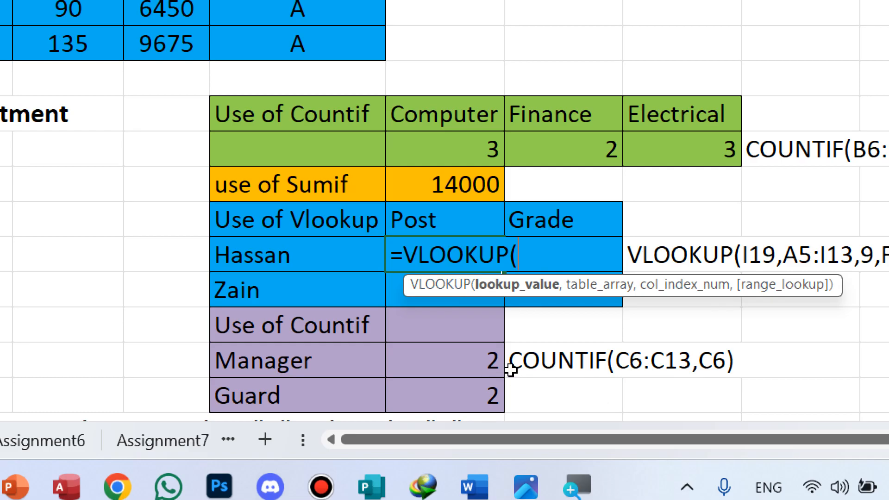
pyautogui.press('Left')
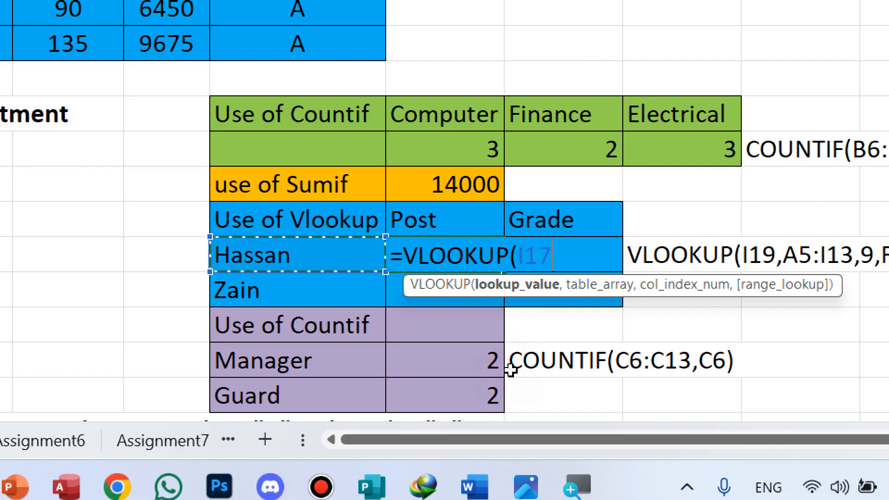
pyautogui.write(',')
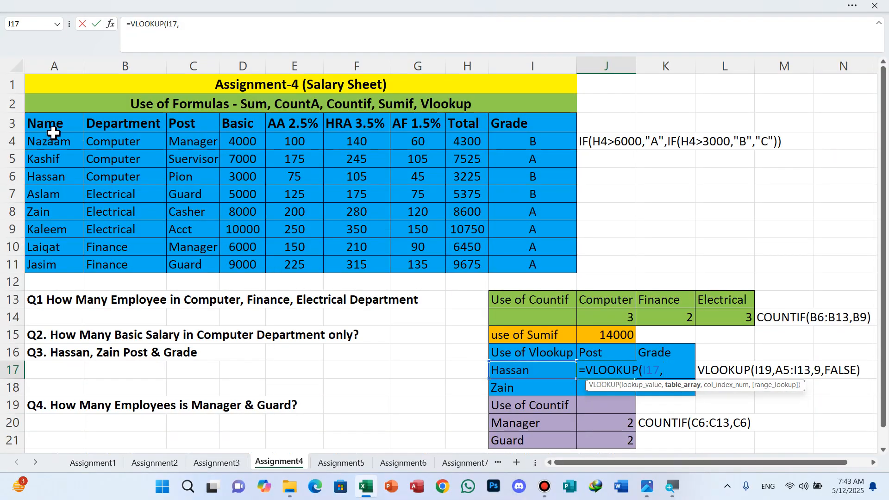
pyautogui.click(30, 122)
pyautogui.moveTo(79, 121); pyautogui.dragTo(572, 262)
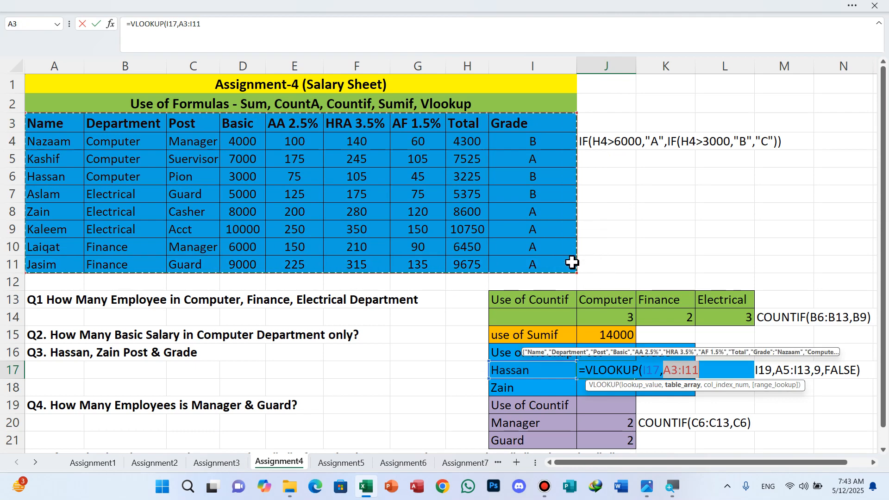
pyautogui.write(',')
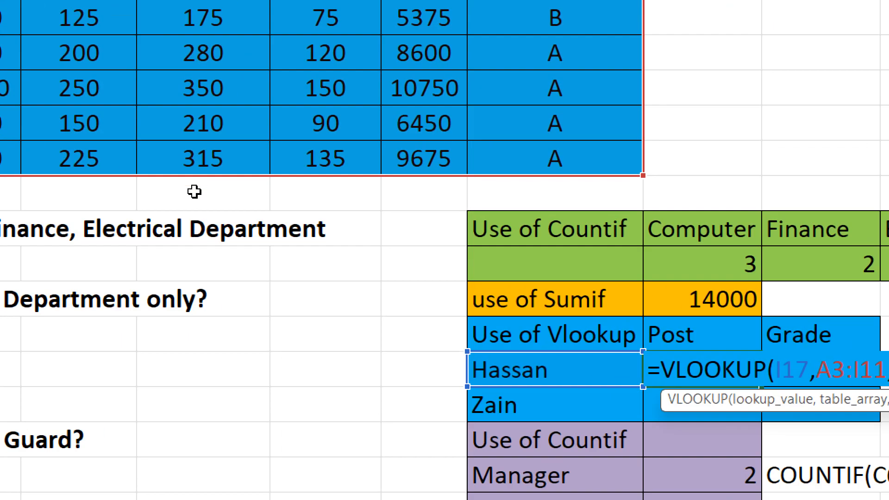
pyautogui.write('3,')
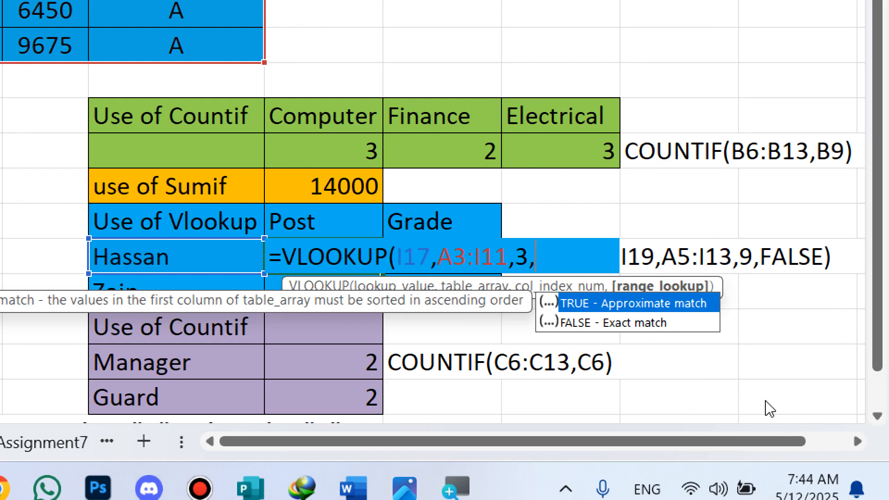
pyautogui.press('Down')
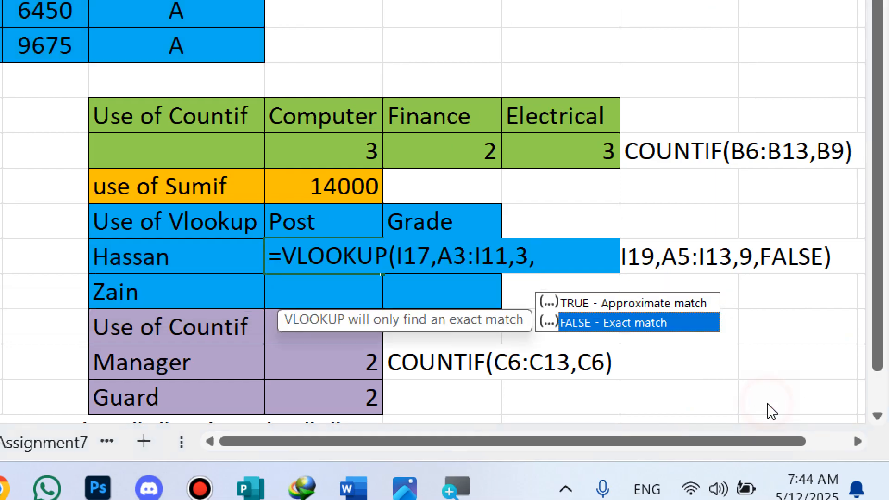
pyautogui.press('Tab')
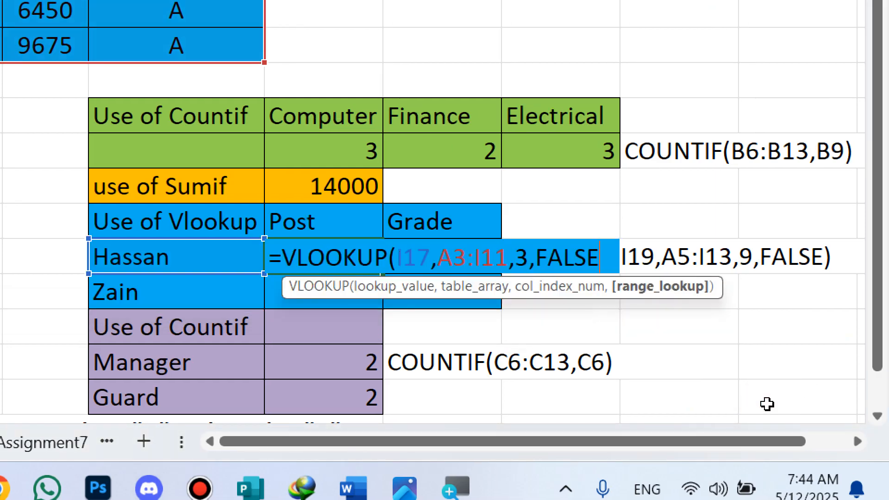
pyautogui.write(')')
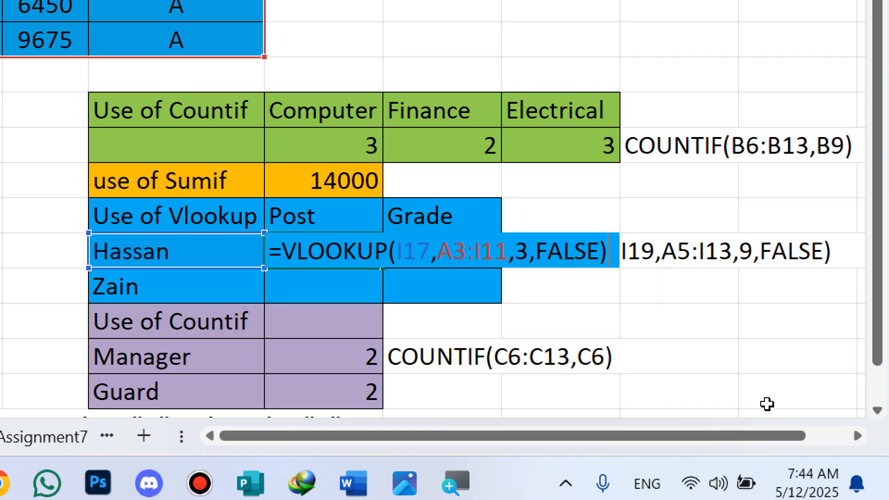
pyautogui.press('Return')
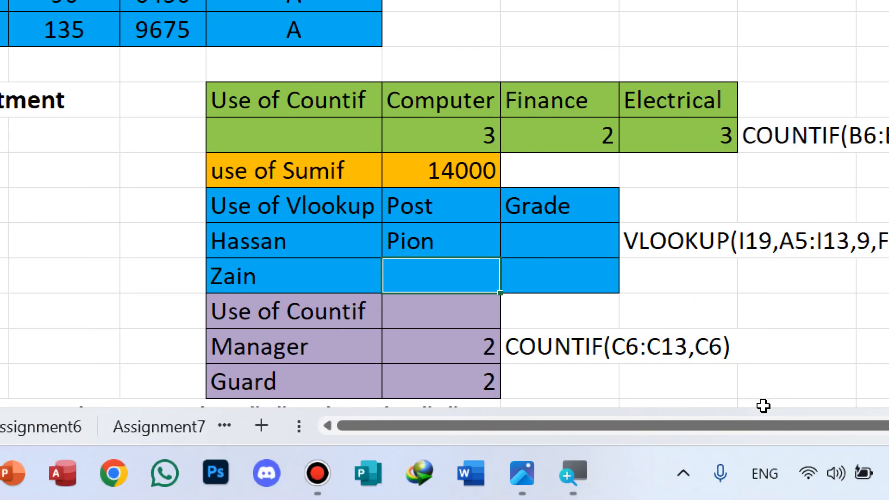
pyautogui.press('Up')
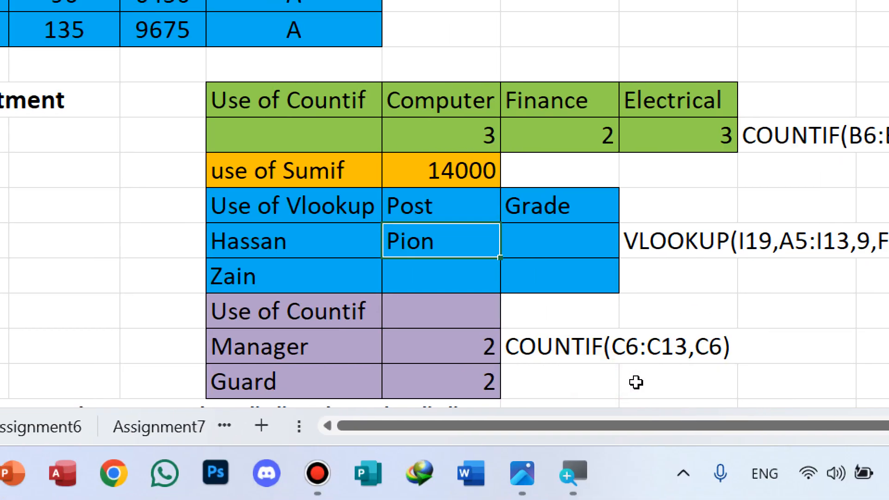
pyautogui.moveTo(637, 381); pyautogui.dragTo(637, 400)
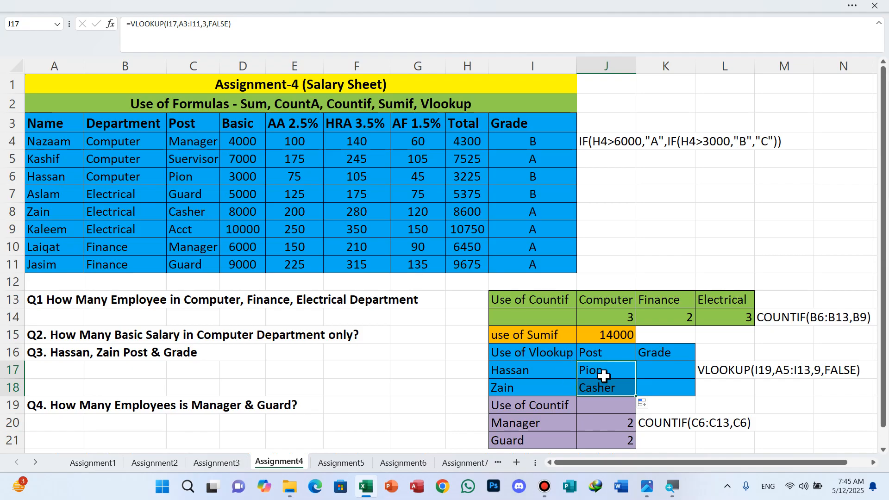
# - Enter =VLOOKUP(I17,A3:I11,9,FALSE) in K17 to look up the first employee's Grade, and fill the formula down to K18
pyautogui.click(667, 366)
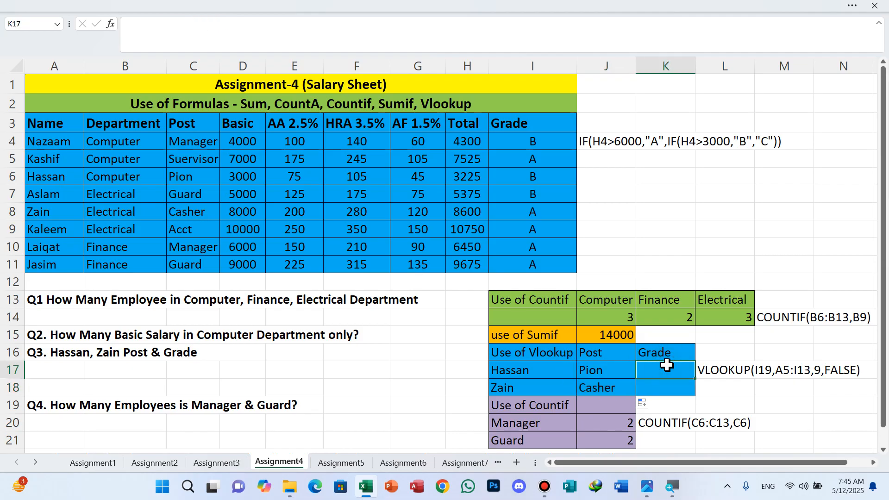
pyautogui.write('=vlo')
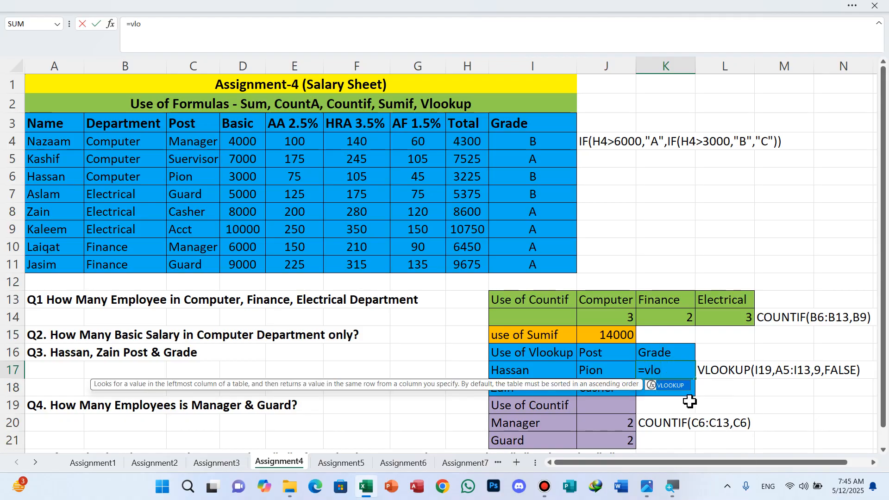
pyautogui.press('Tab')
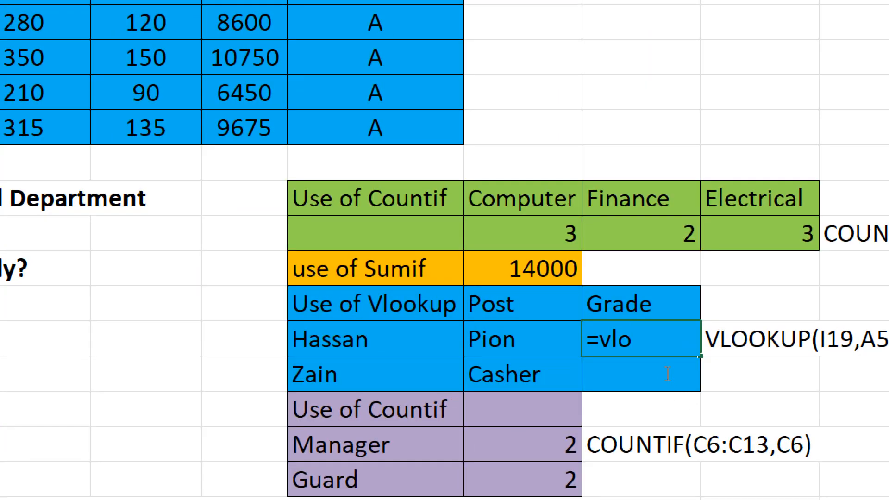
pyautogui.write('o')
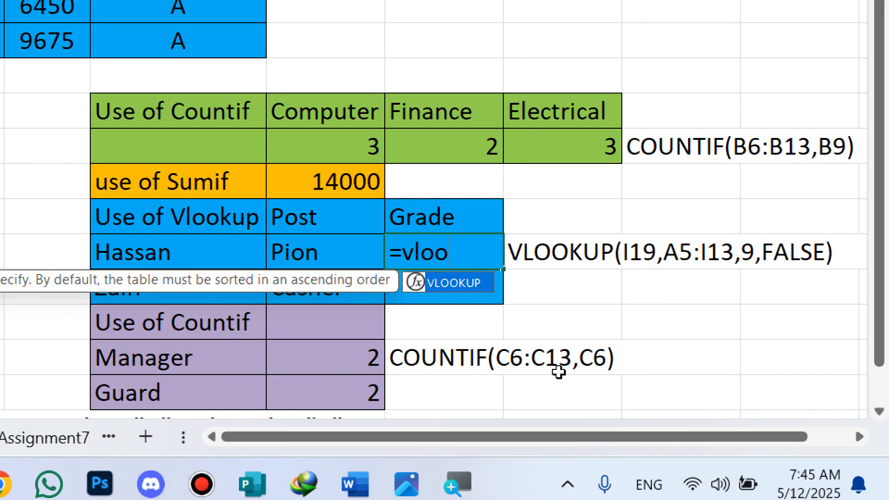
pyautogui.press('Tab')
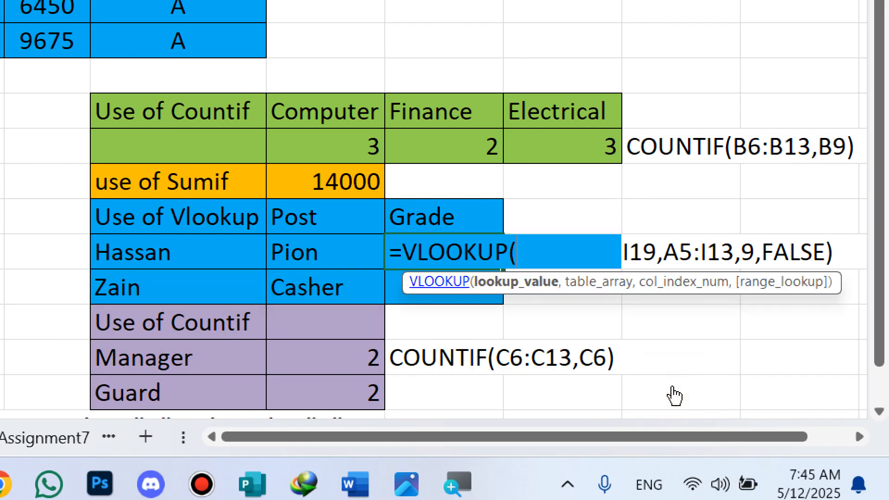
pyautogui.press('Left')
pyautogui.press('Left')
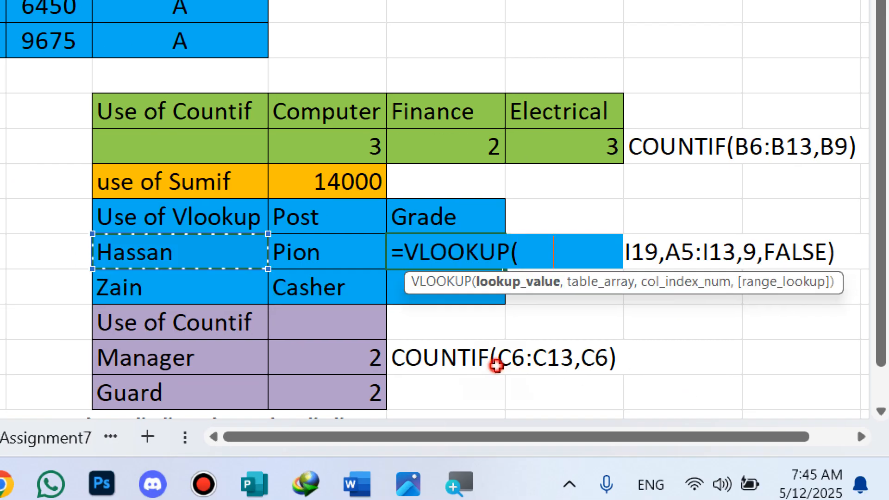
pyautogui.write(',')
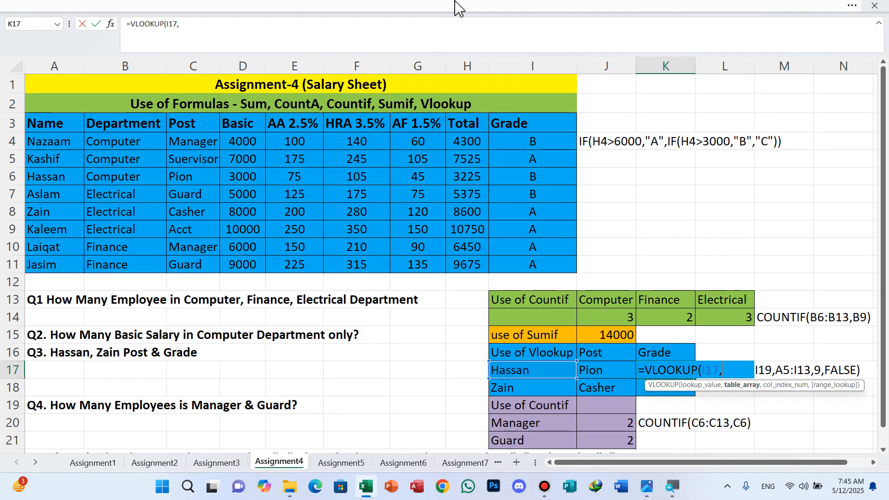
pyautogui.moveTo(458, 7)
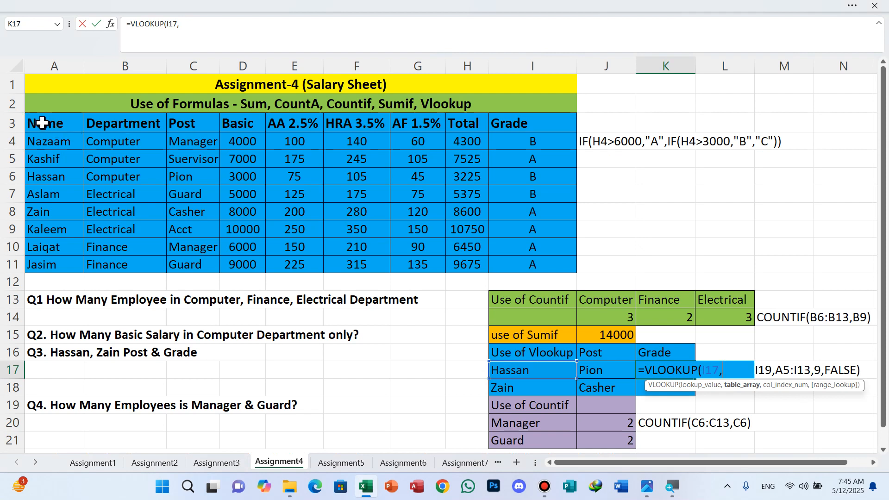
pyautogui.moveTo(40, 122); pyautogui.dragTo(520, 258)
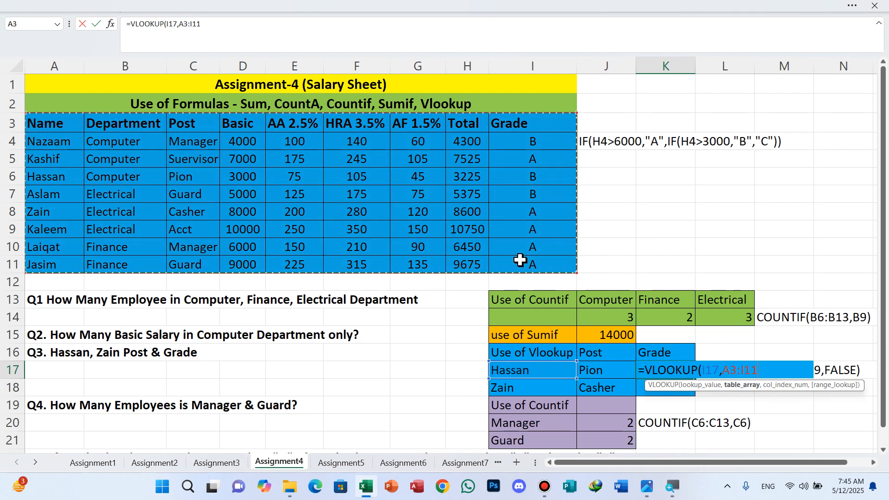
pyautogui.write(',')
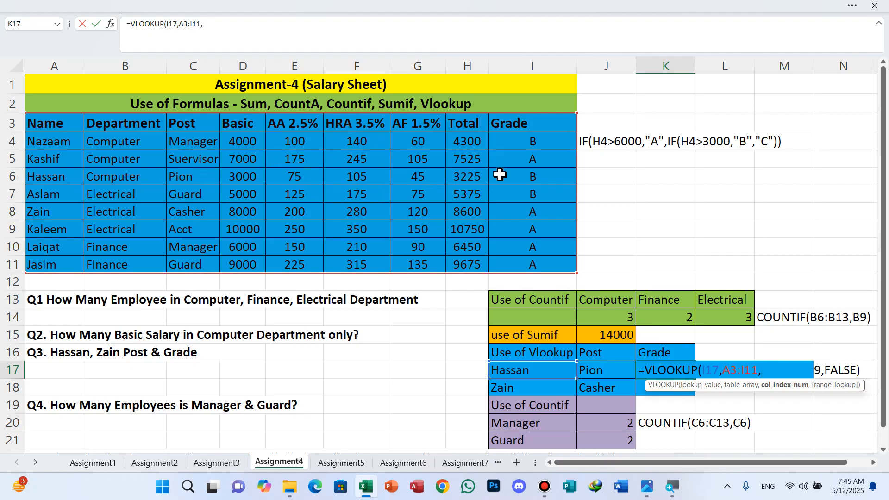
pyautogui.write('9,,')
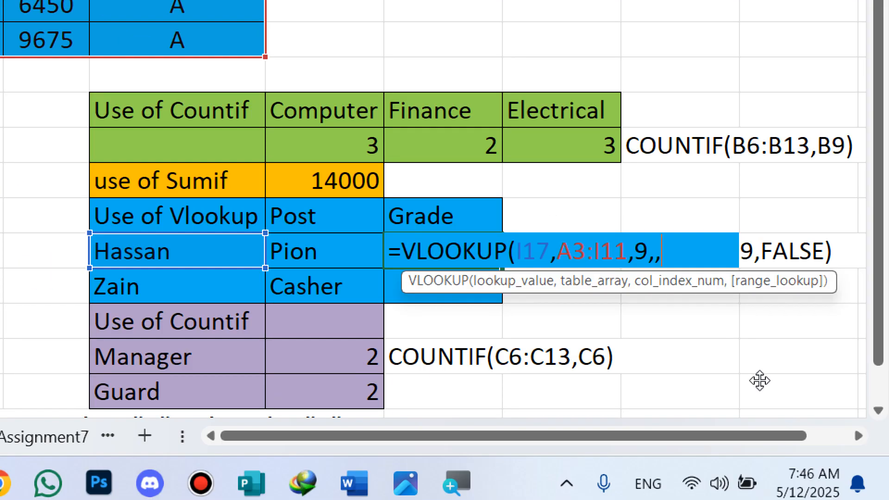
pyautogui.press('BackSpace')
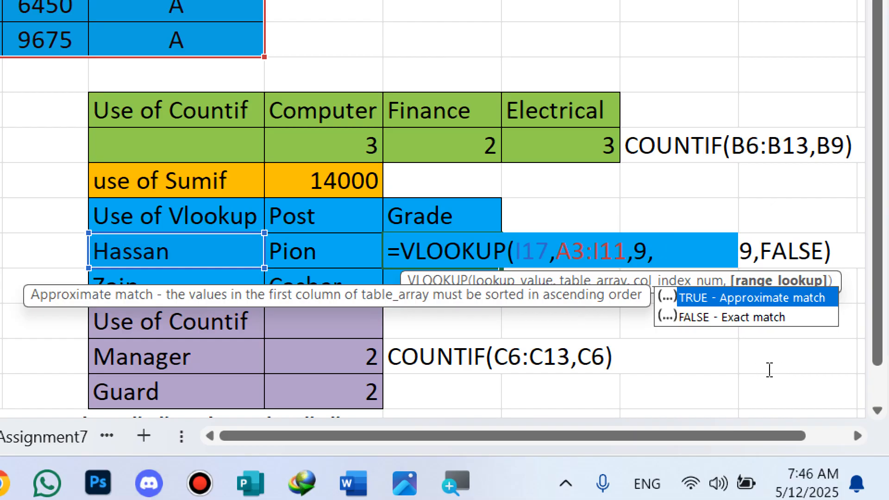
pyautogui.press('Down')
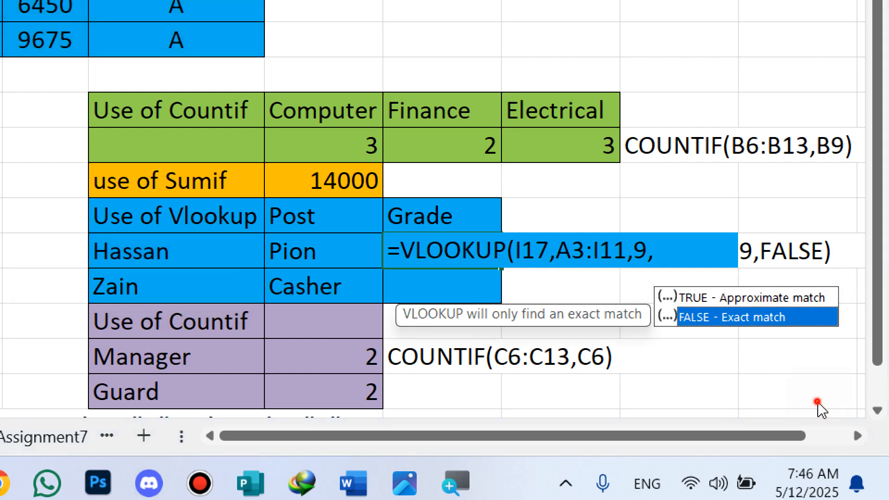
pyautogui.press('Tab')
pyautogui.write(')')
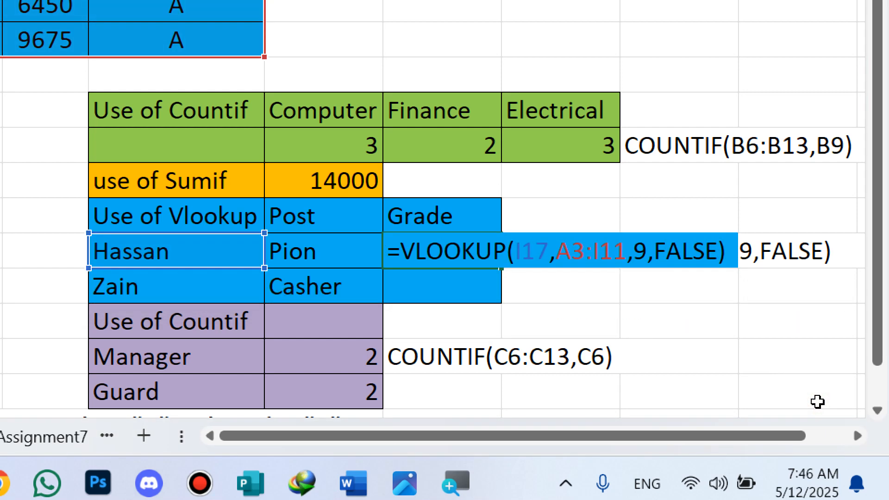
pyautogui.press('Return')
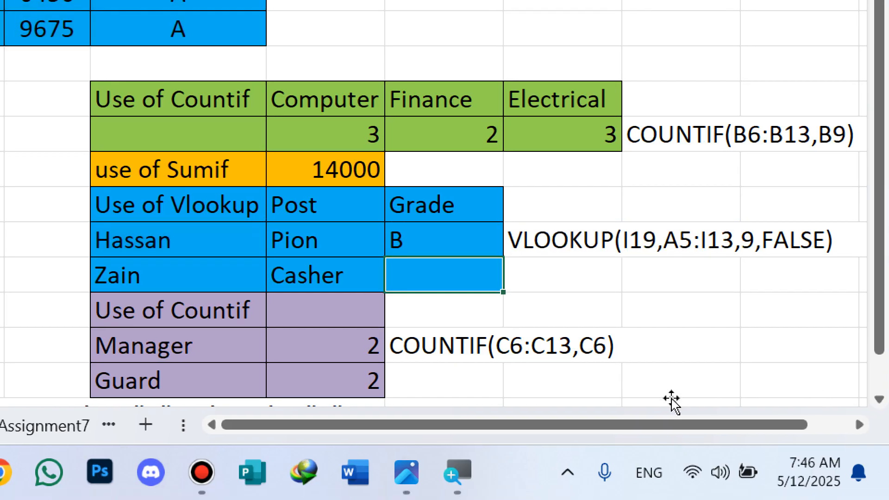
pyautogui.press('Up')
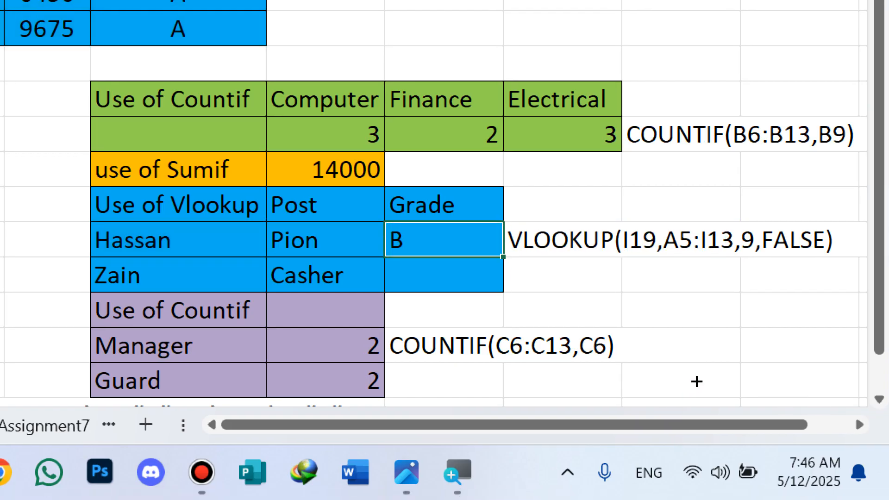
pyautogui.hotkey('shift', 'Down')
pyautogui.hotkey('ctrl', 'd')
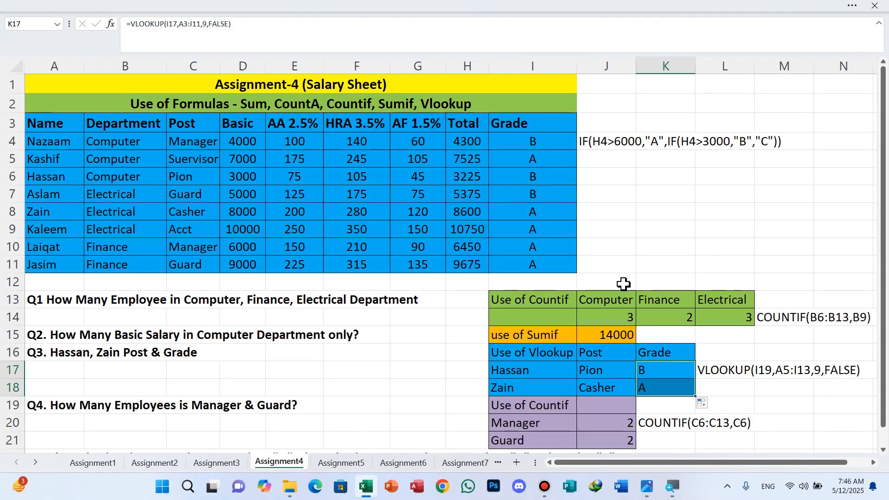
pyautogui.scroll(-1, 623, 284)
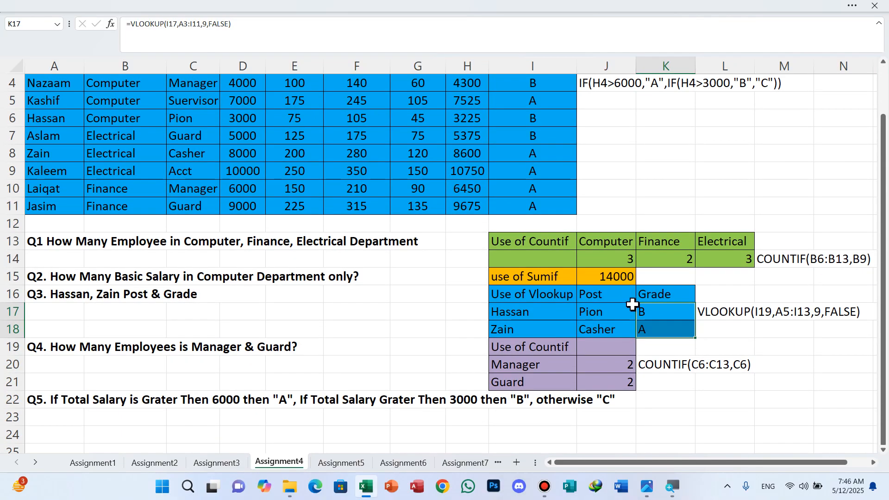
pyautogui.scroll(1, 632, 304)
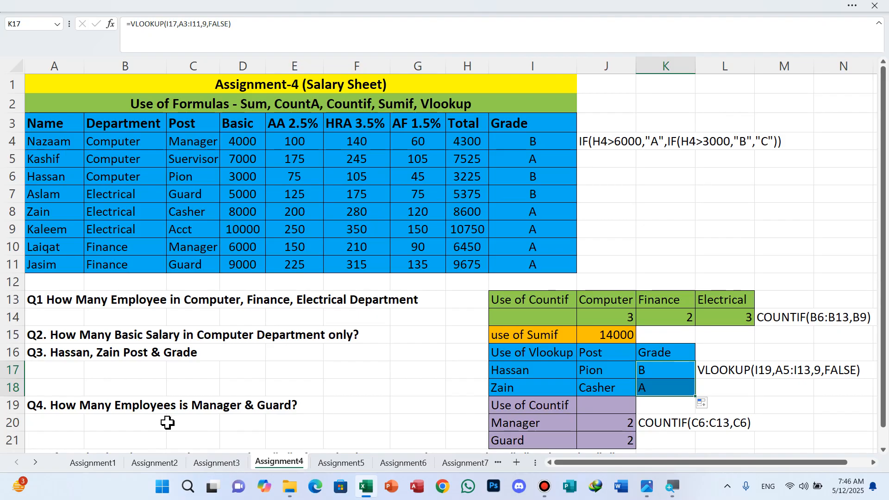
# - Clear the Countif results for Manager and Guard in J20:J21
pyautogui.click(616, 425)
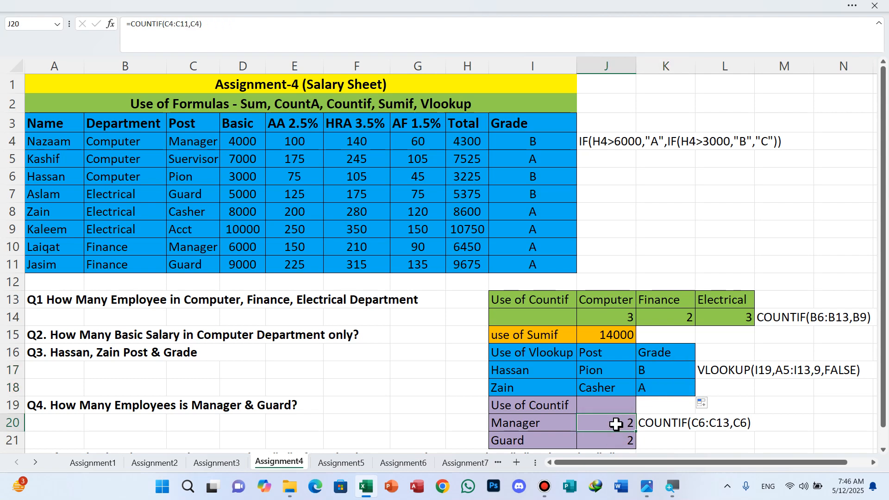
pyautogui.click(628, 443)
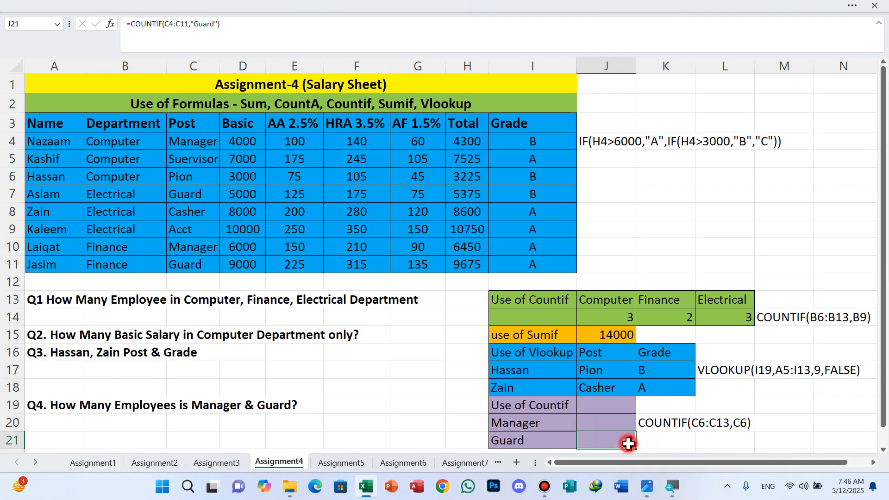
pyautogui.press('Delete')
# - Enter =COUNTIF(C4:C11,C4) in J20 to count the employees whose Post is Manager
pyautogui.click(612, 423)
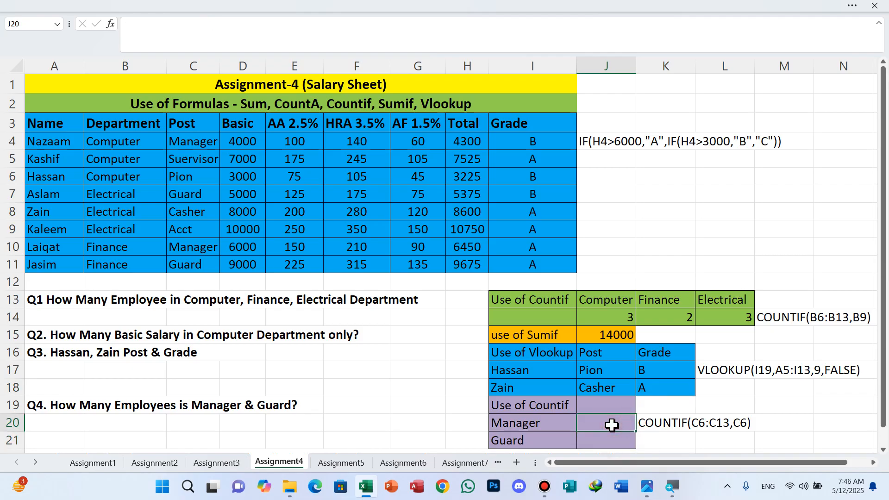
pyautogui.write('=')
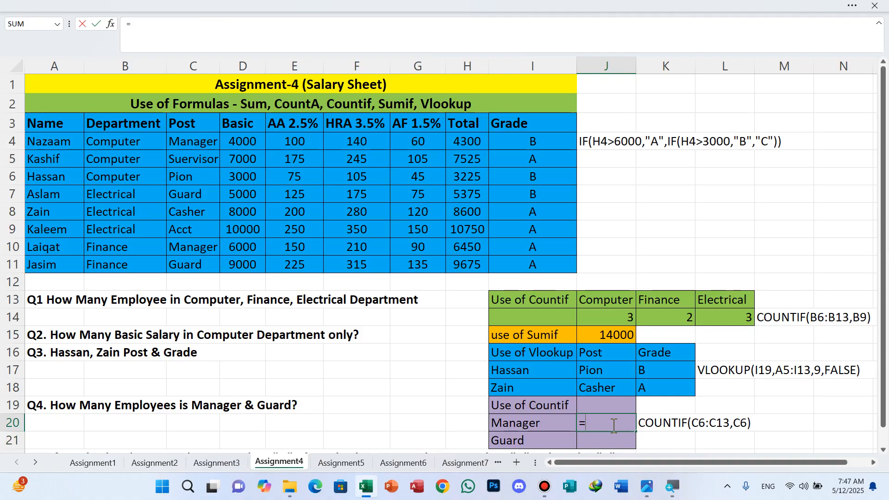
pyautogui.write('coun')
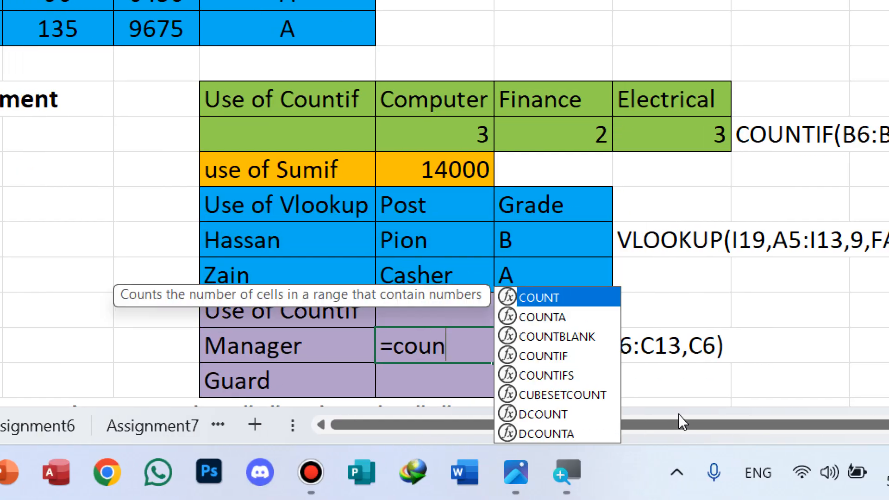
pyautogui.press('Down')
pyautogui.press('Down')
pyautogui.press('Down')
pyautogui.press('Tab')
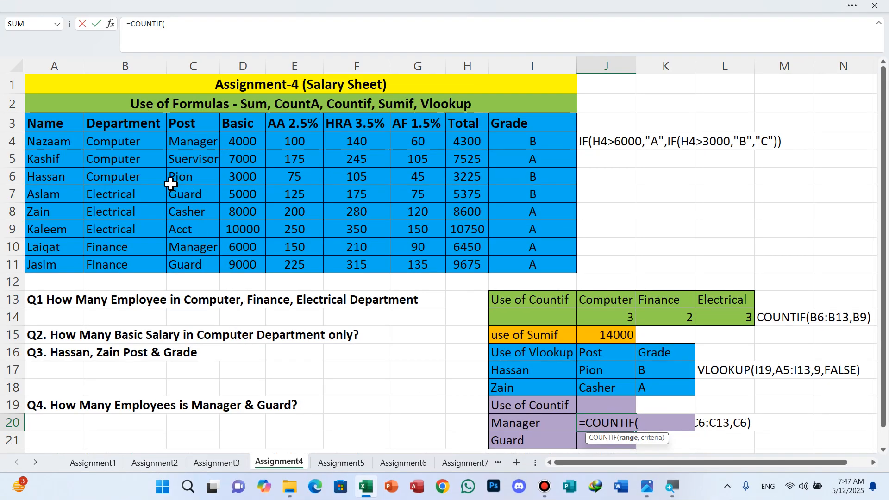
pyautogui.click(192, 142)
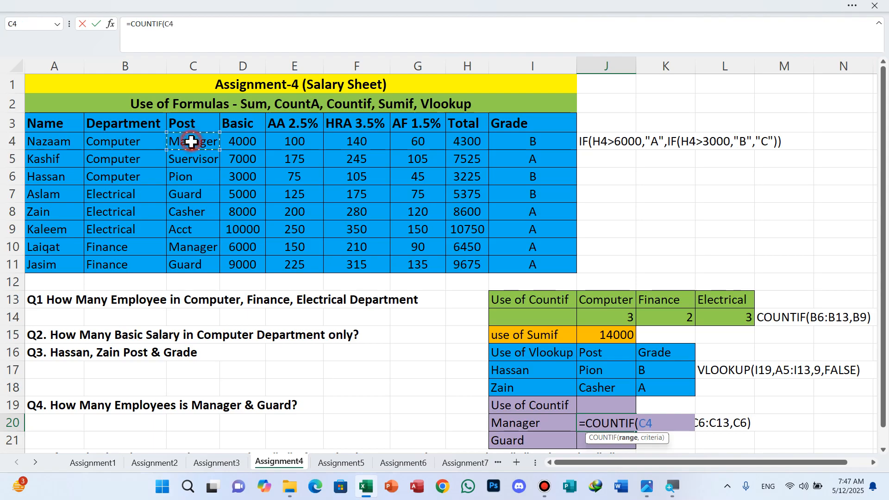
pyautogui.moveTo(192, 141); pyautogui.dragTo(192, 261)
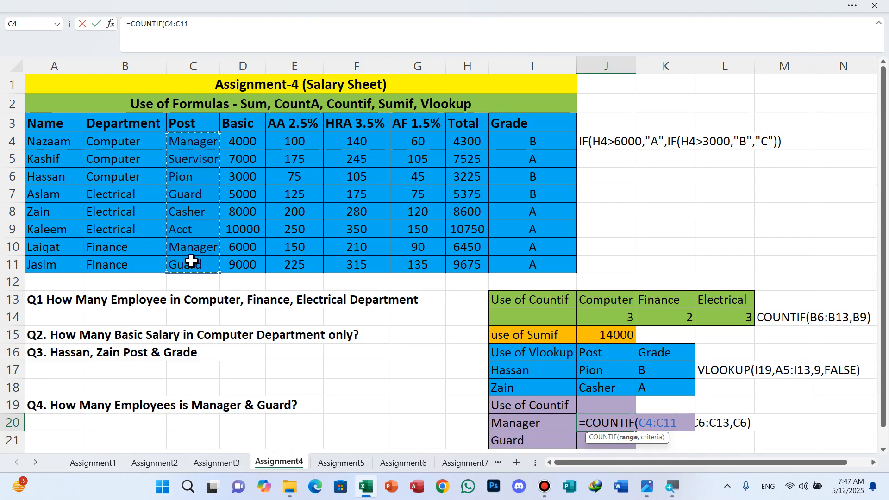
pyautogui.write(',')
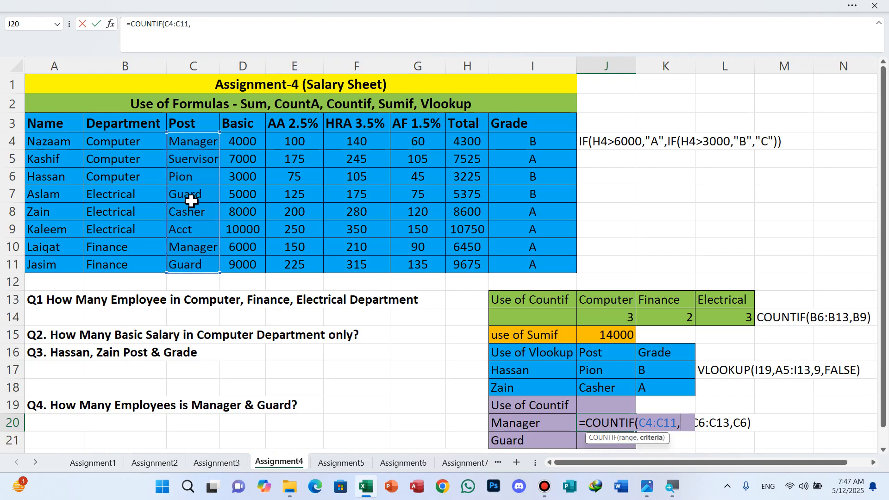
pyautogui.click(197, 141)
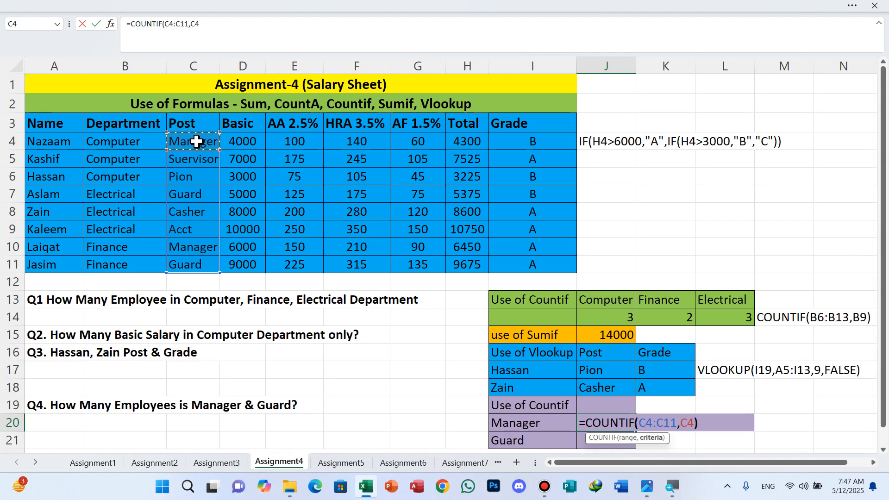
pyautogui.write(')')
pyautogui.press('Return')
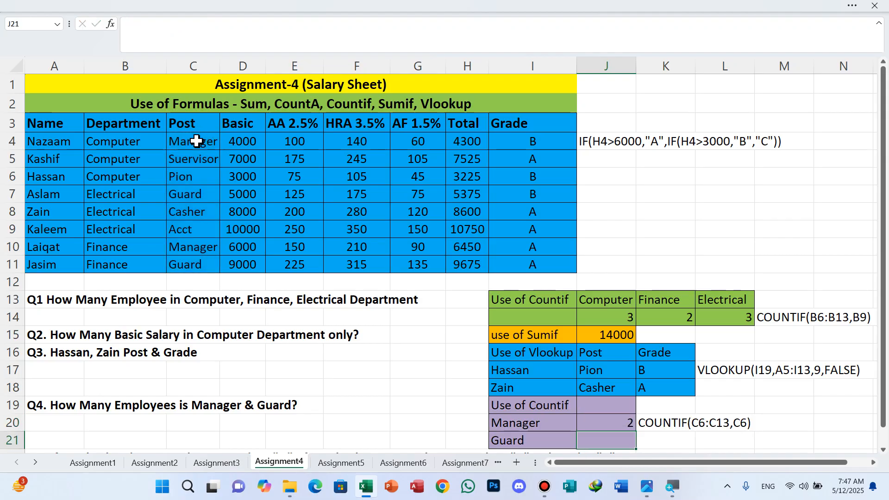
# - Enter =COUNTIF(C4:C11,C7) in J21 to count the employees whose Post is Guard
pyautogui.write('=count')
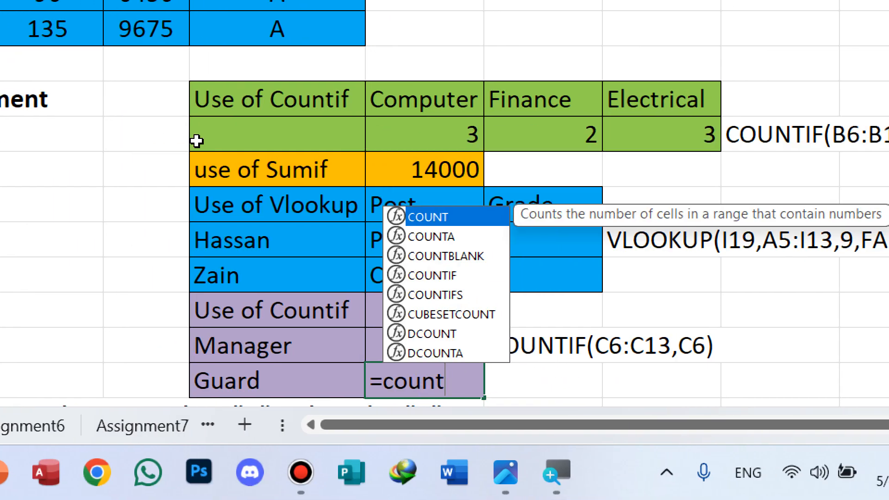
pyautogui.press('Down')
pyautogui.press('Down')
pyautogui.press('Down')
pyautogui.press('Tab')
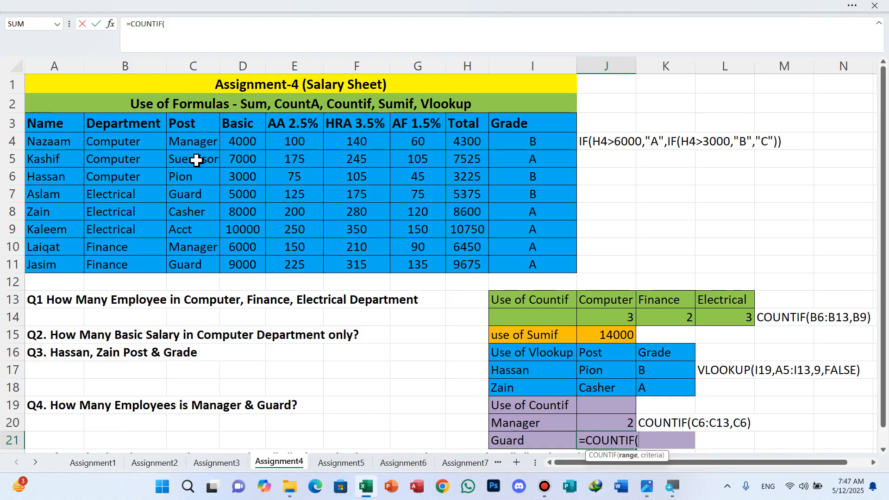
pyautogui.click(194, 139)
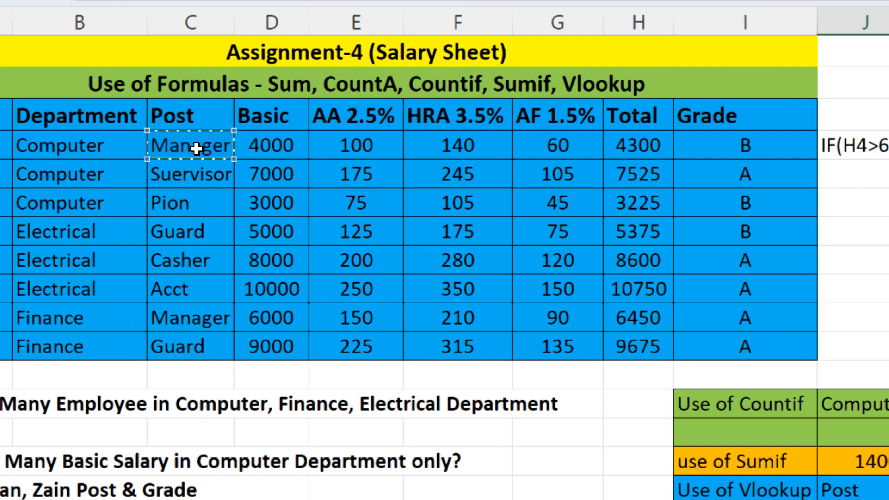
pyautogui.moveTo(194, 139); pyautogui.dragTo(62, 284)
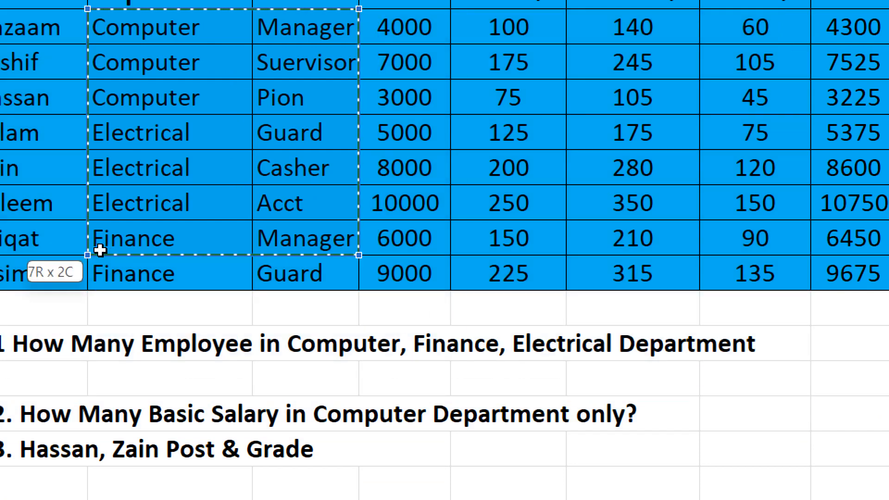
pyautogui.moveTo(100, 250); pyautogui.dragTo(194, 259)
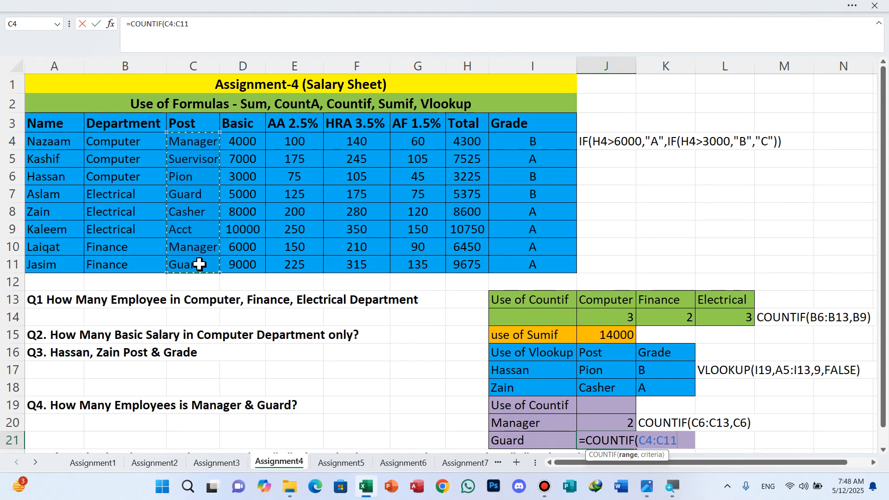
pyautogui.write(',')
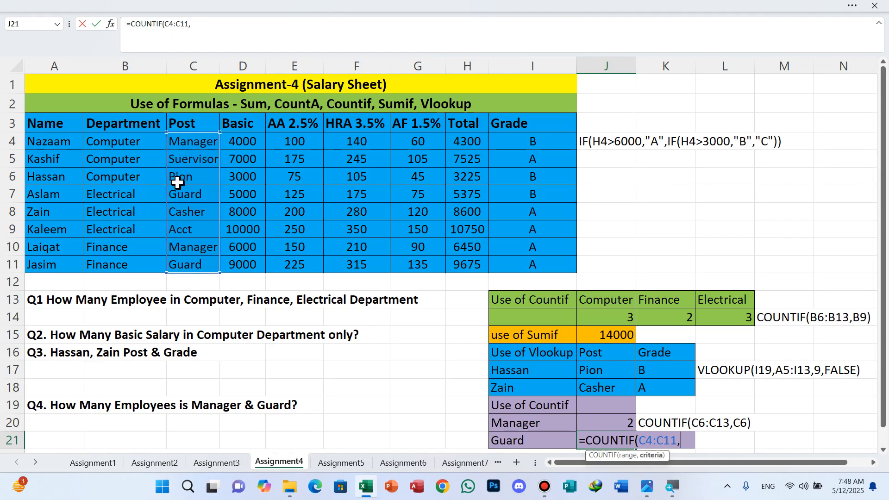
pyautogui.click(192, 196)
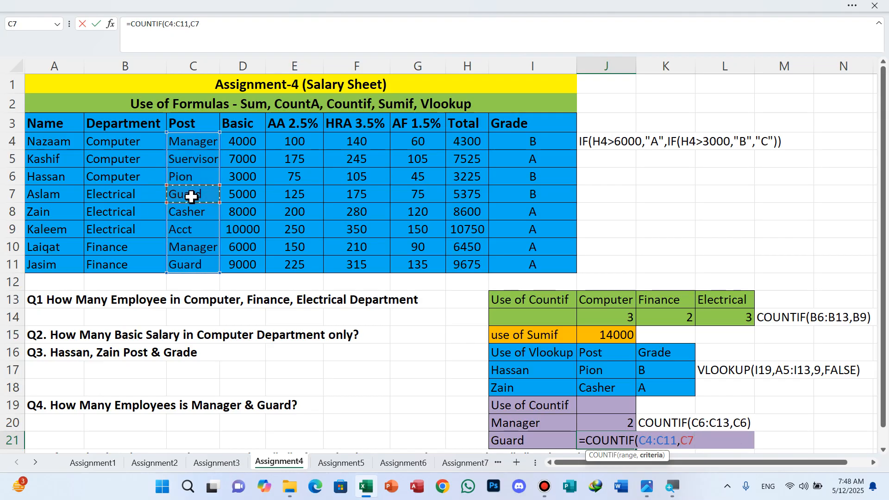
pyautogui.write(')')
pyautogui.press('Return')
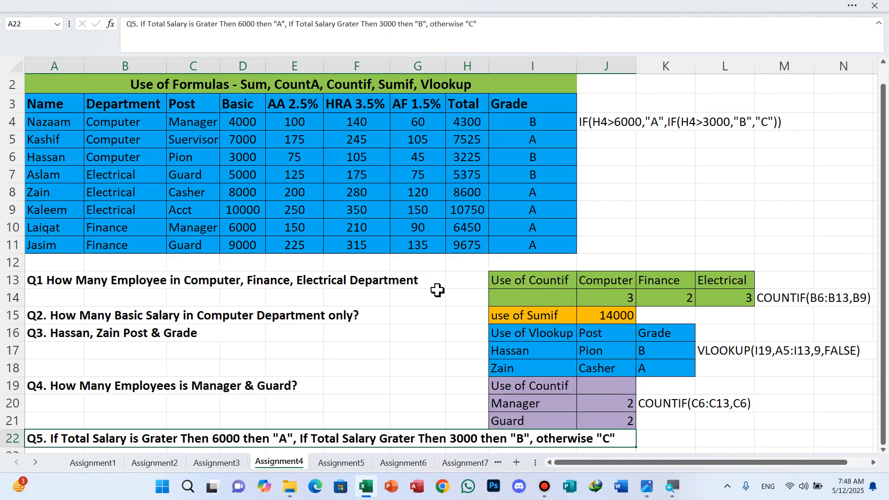
# - Switch from full-screen mode to always showing the ribbon, and minimize the workbook window
pyautogui.scroll(1, 592, 282)
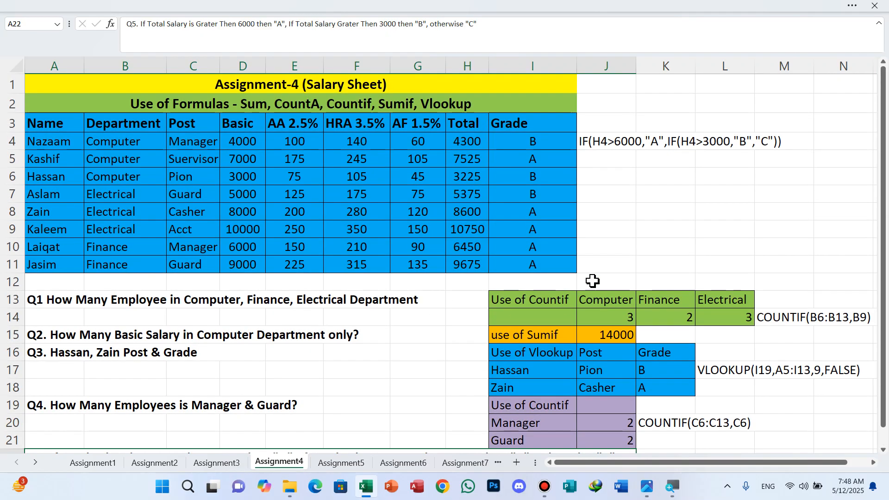
pyautogui.click(851, 6)
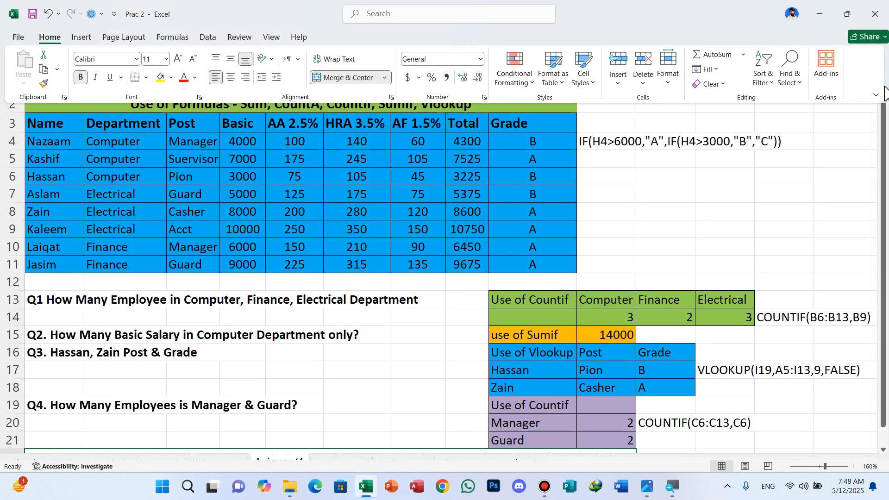
pyautogui.click(875, 95)
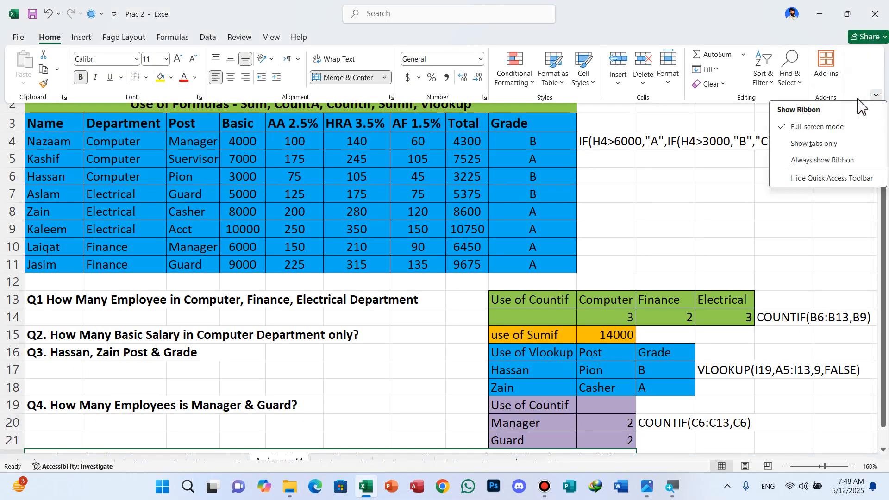
pyautogui.click(826, 162)
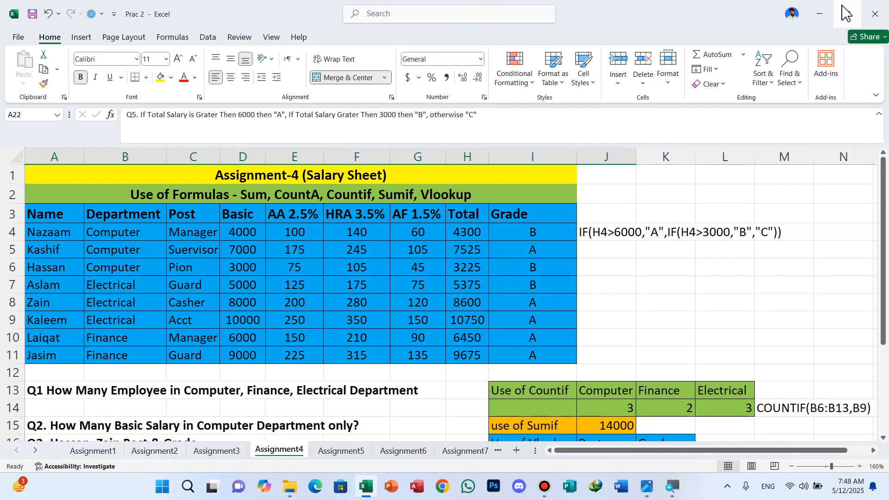
pyautogui.click(826, 18)
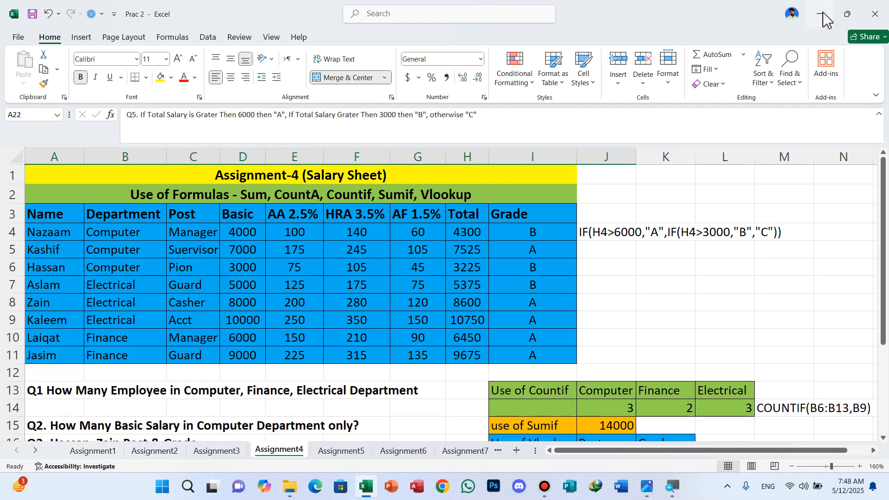